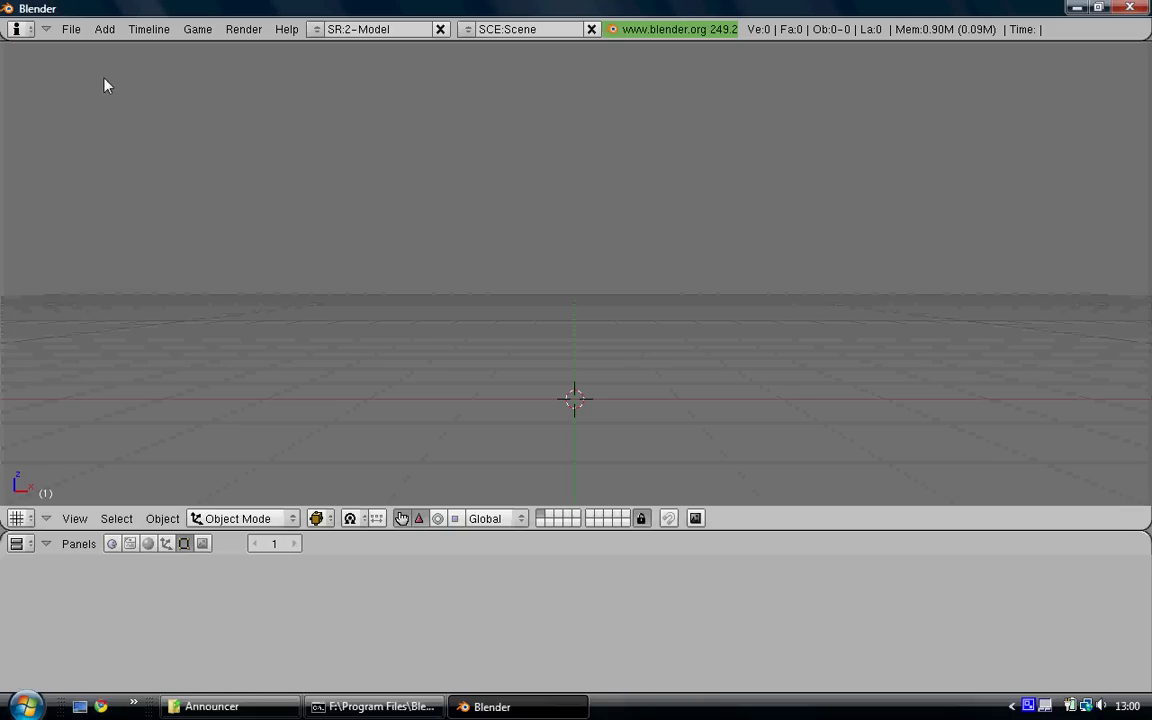
Step: Start a Wavefront OBJ import and browse to the f:\XNALara\data\Data_People folder
left_click(64, 27)
mouse_move(91, 345)
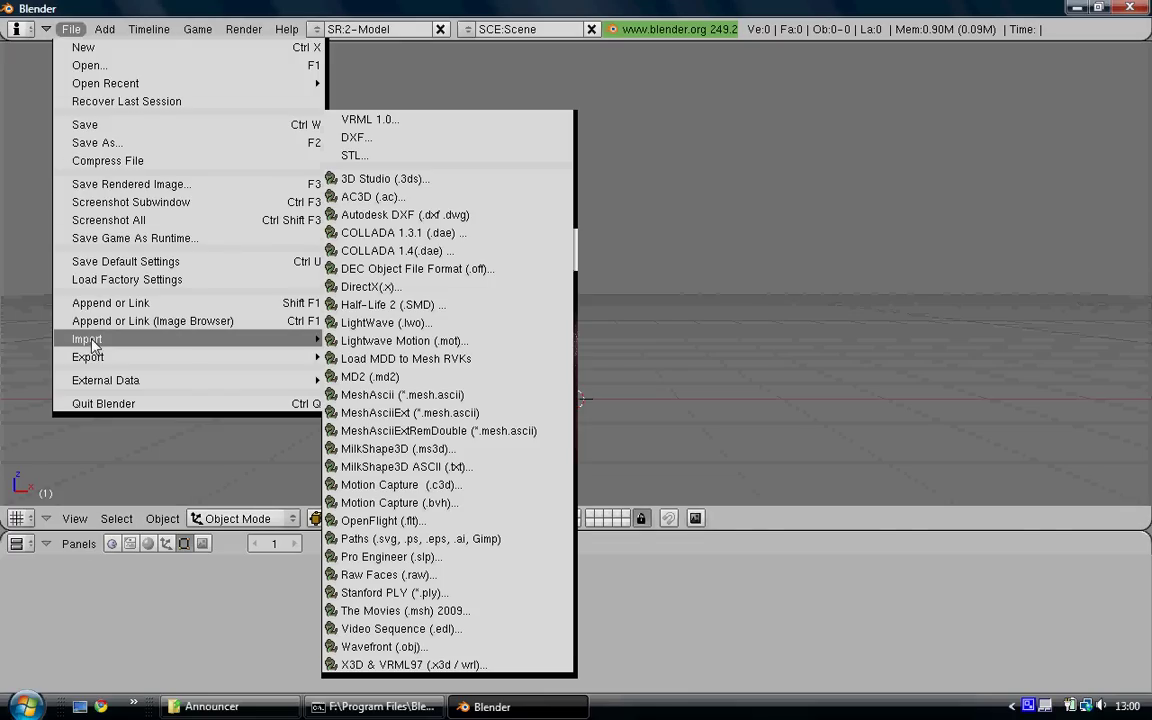
left_click(413, 648)
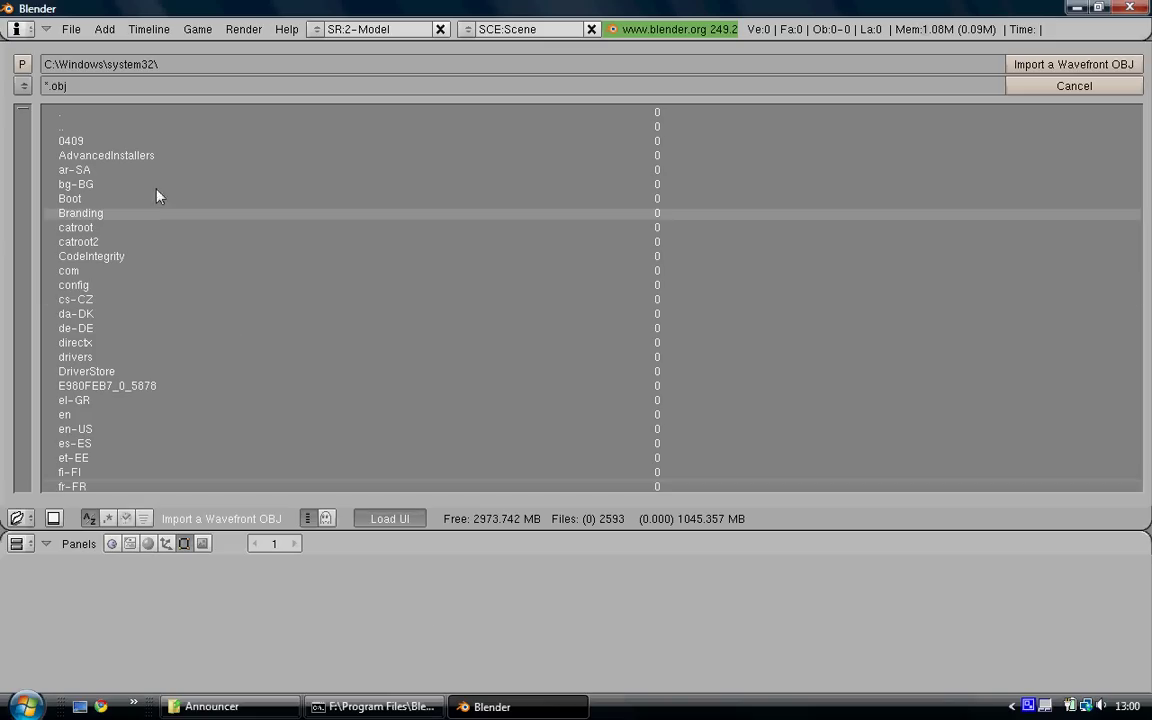
left_click(26, 89)
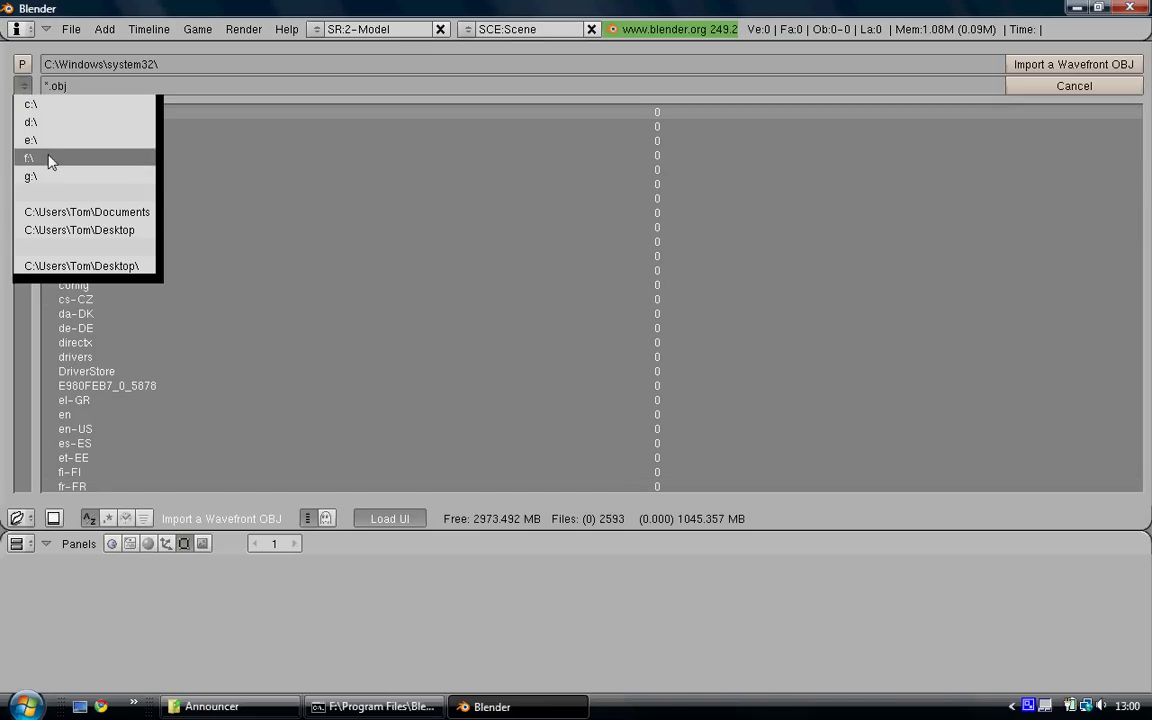
left_click(48, 156)
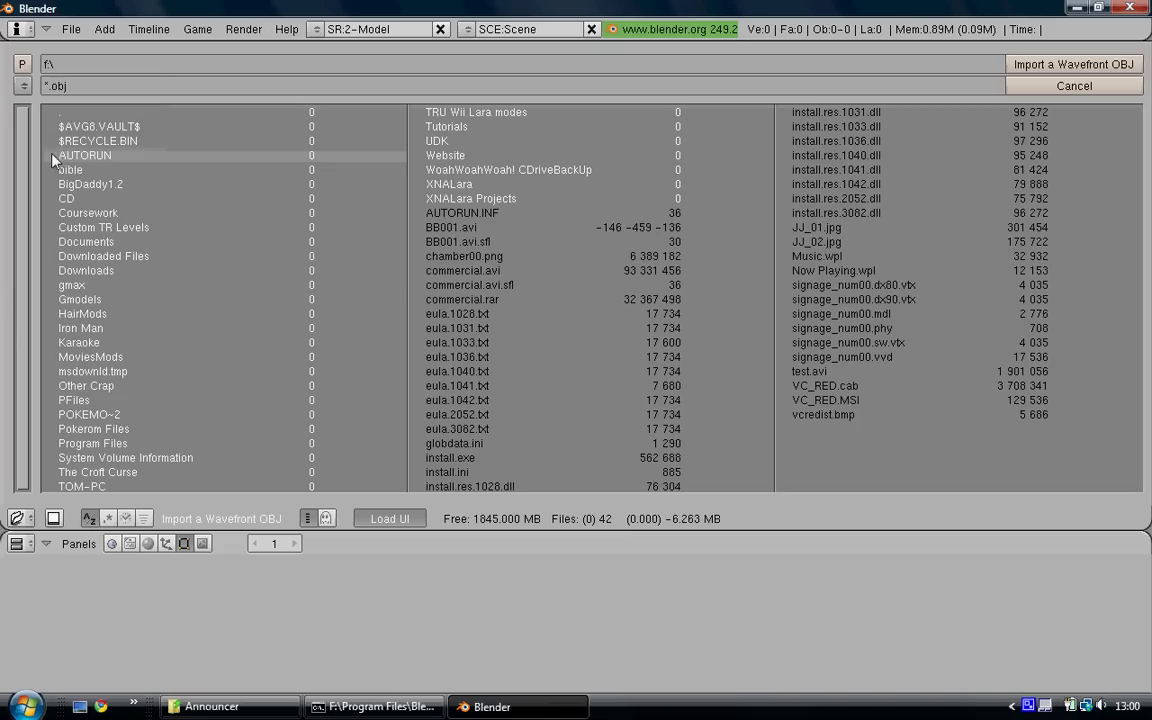
left_click(449, 184)
left_click(153, 172)
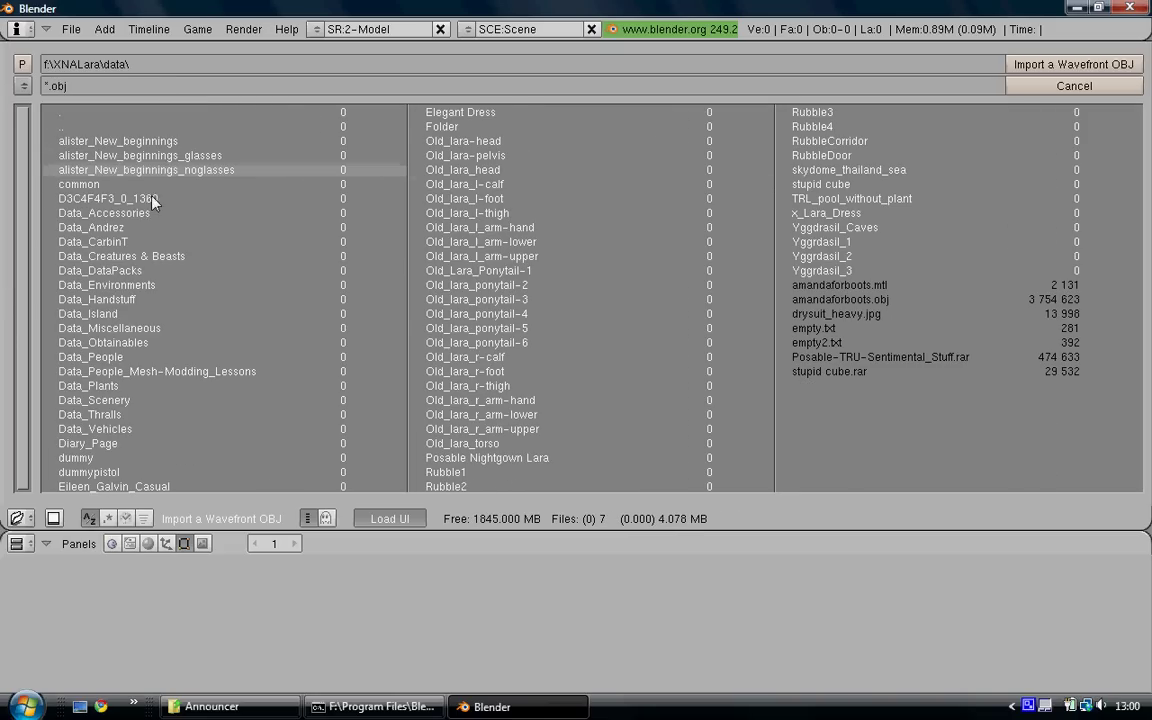
left_click(129, 318)
Step: Import model.obj from Team Fortress 2 Pack\Characters\Announcer, keeping the default import options
left_click_drag(12, 127, 1, 375)
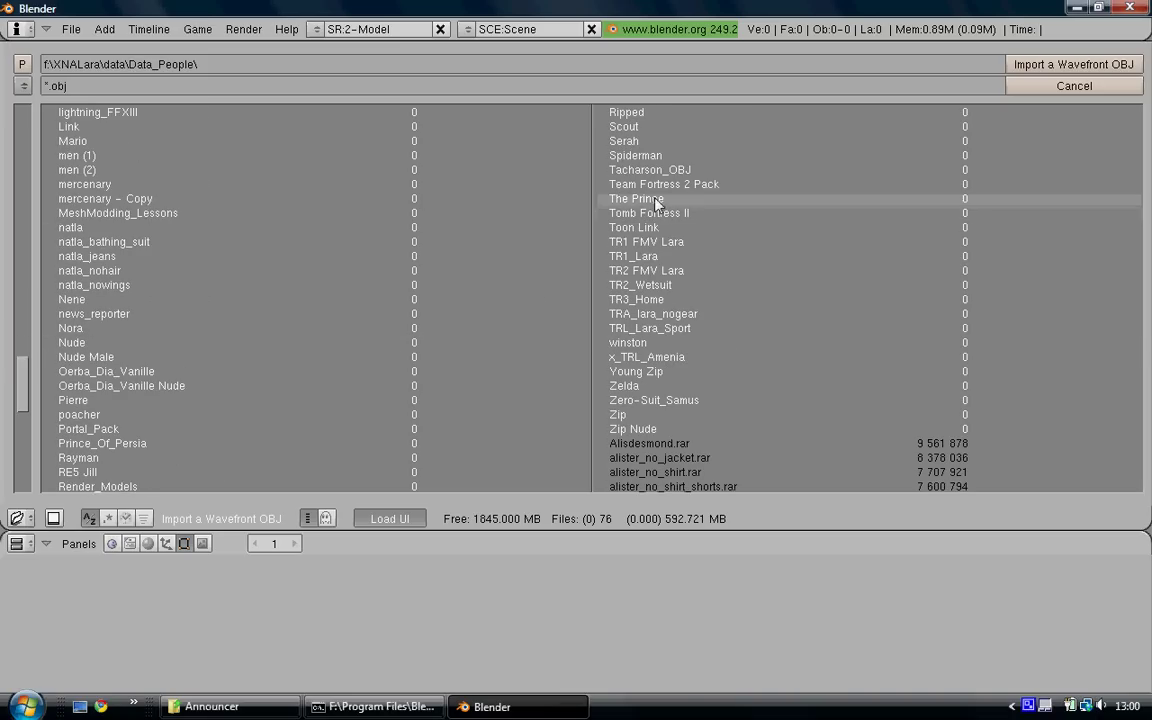
left_click(605, 184)
left_click(142, 141)
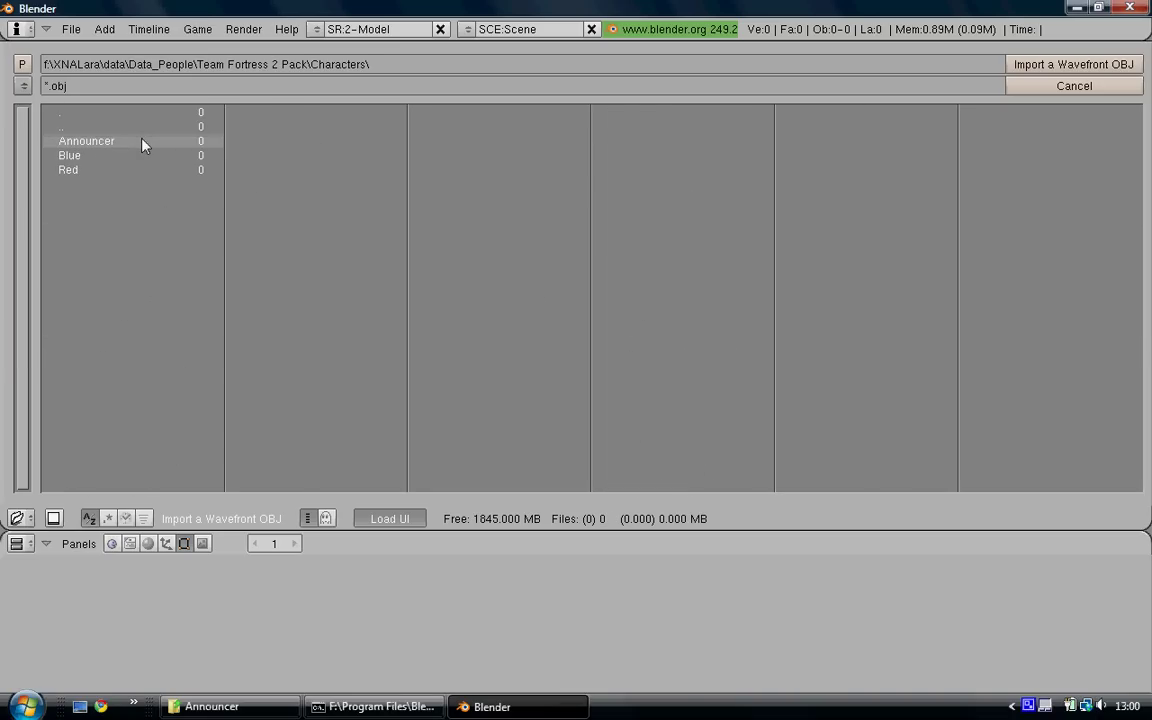
left_click(142, 143)
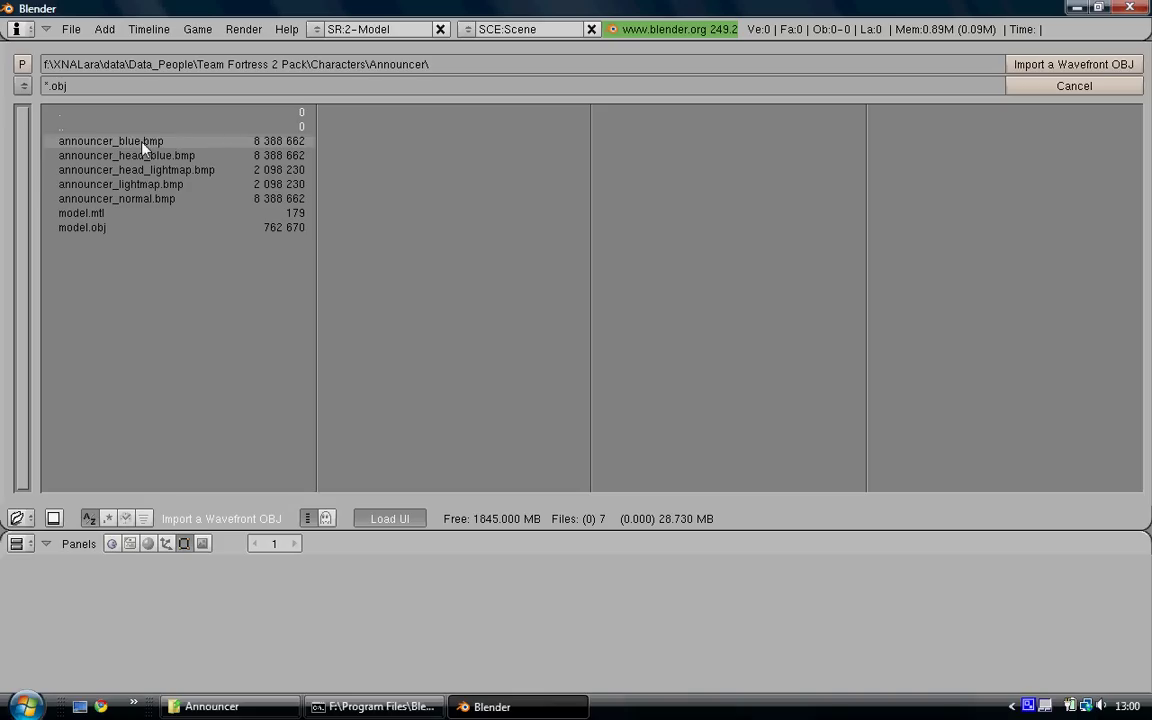
left_click(156, 229)
key("Return")
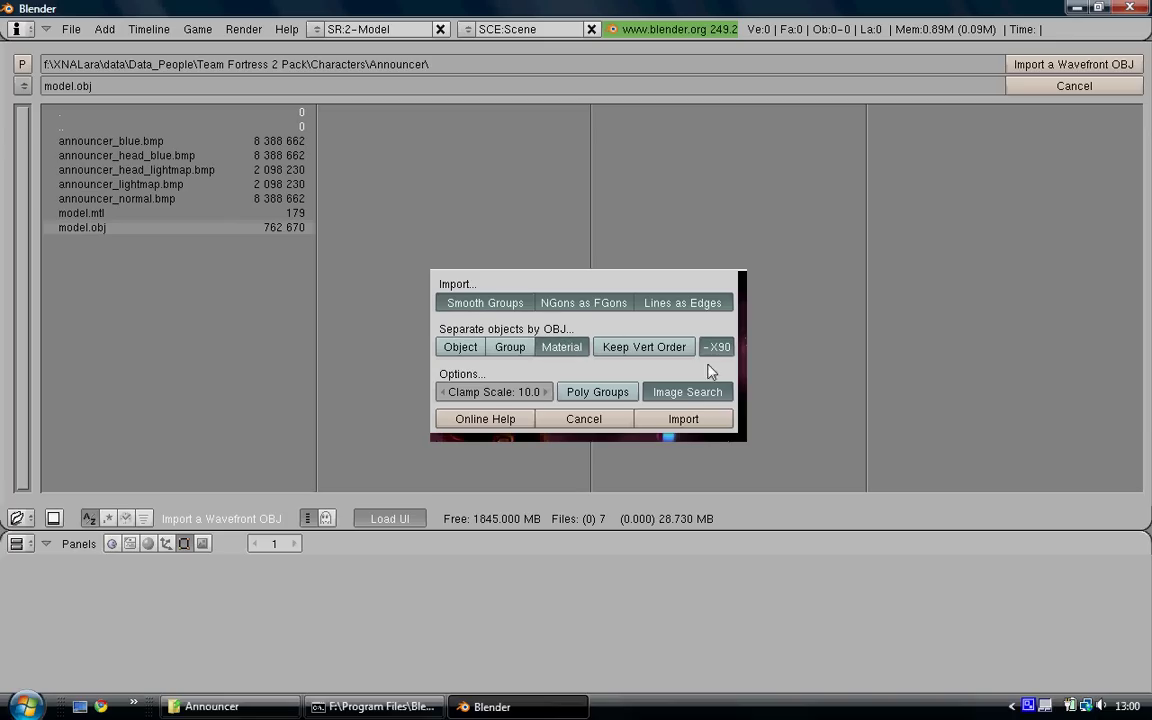
left_click(702, 418)
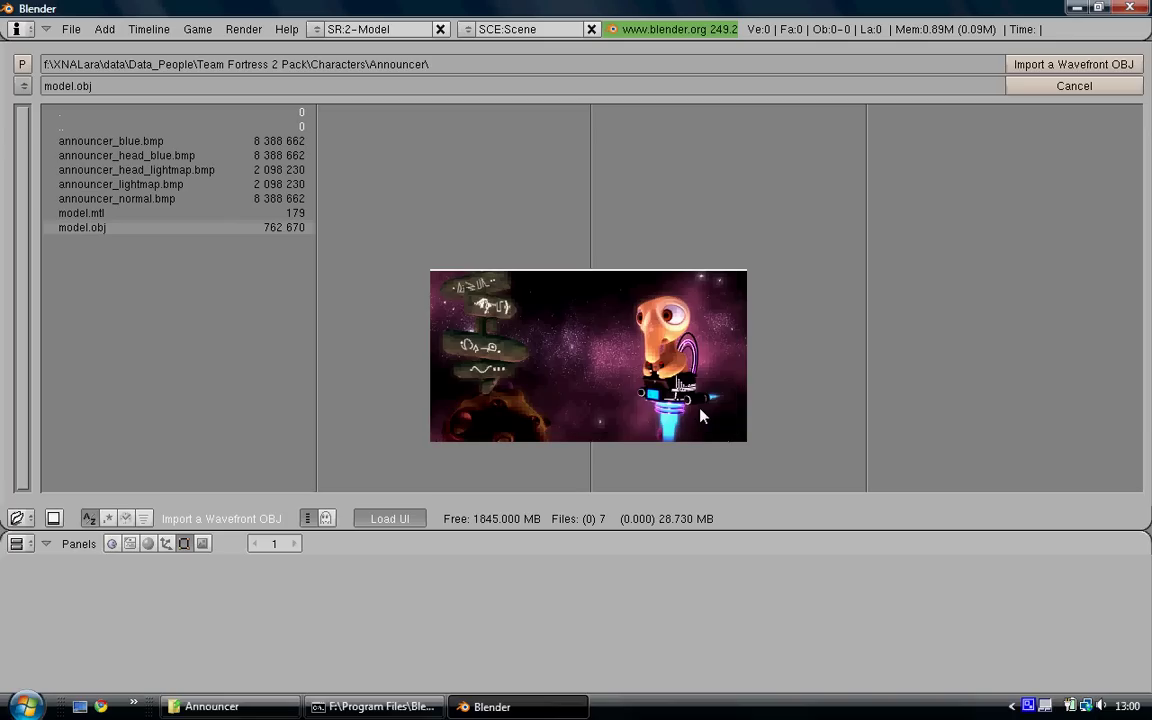
Step: Select the body, hands and head meshes together, set them to smooth shading, and clear the selection
scroll(445, 357, "up", 5)
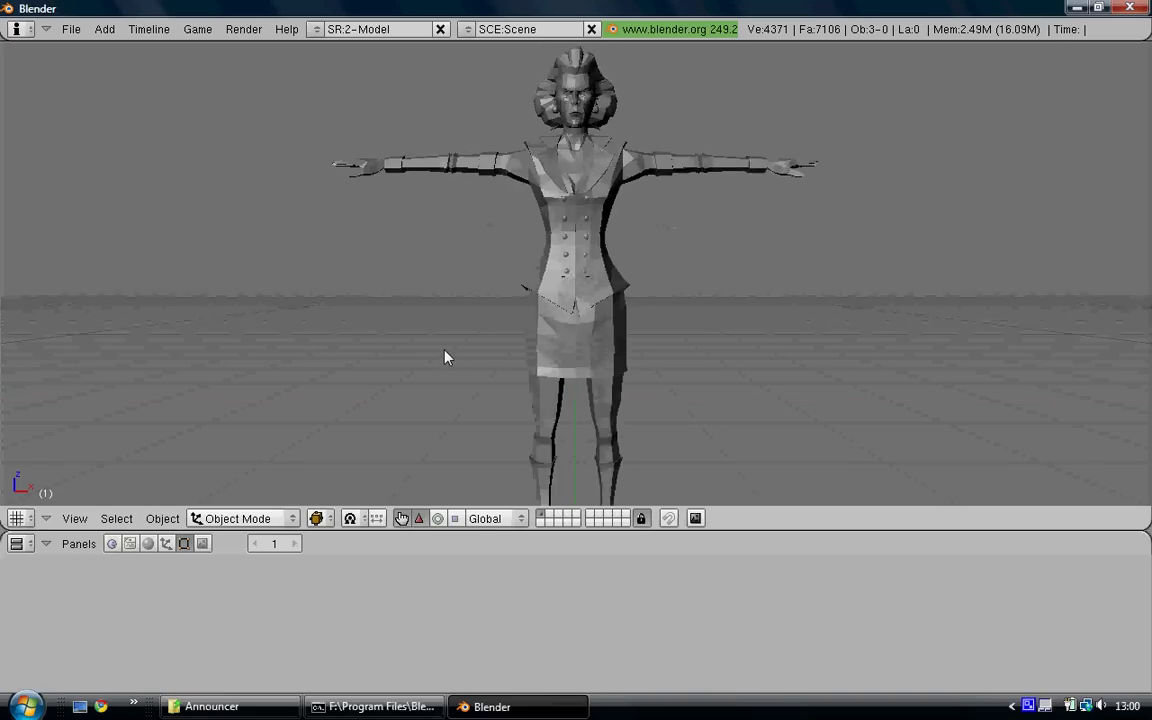
middle_click_drag(445, 357, 363, 237)
right_click(588, 317)
right_click(346, 176, "shift")
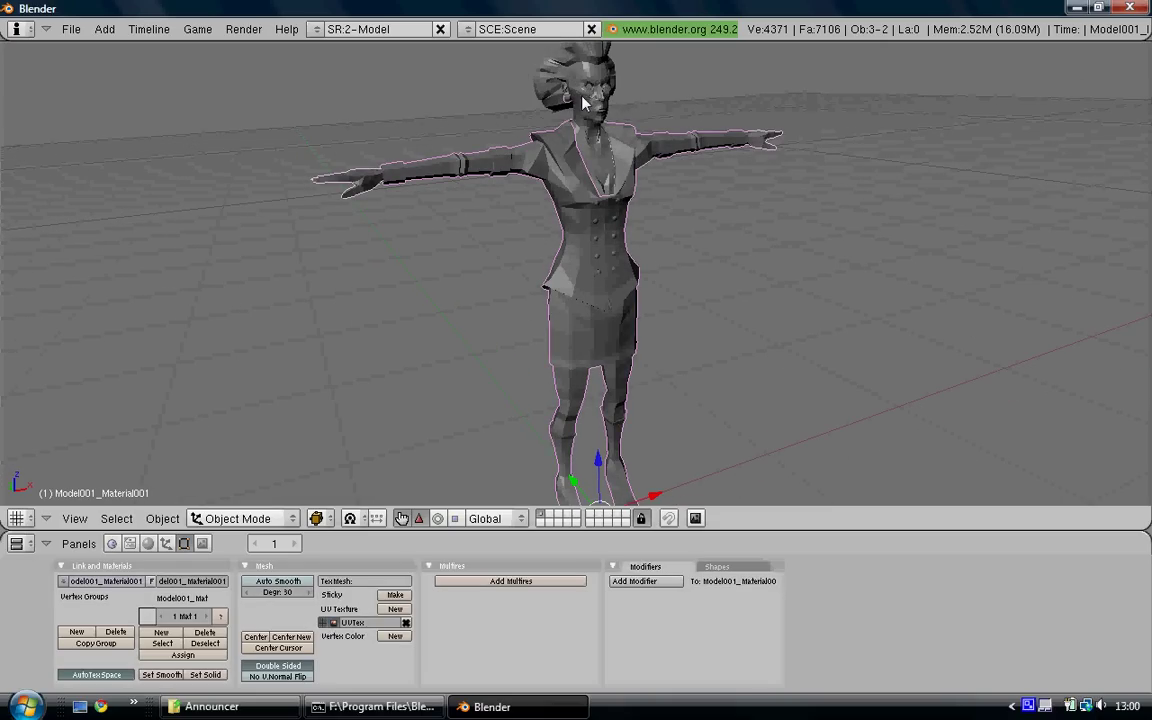
right_click(584, 96, "shift")
left_click(176, 675)
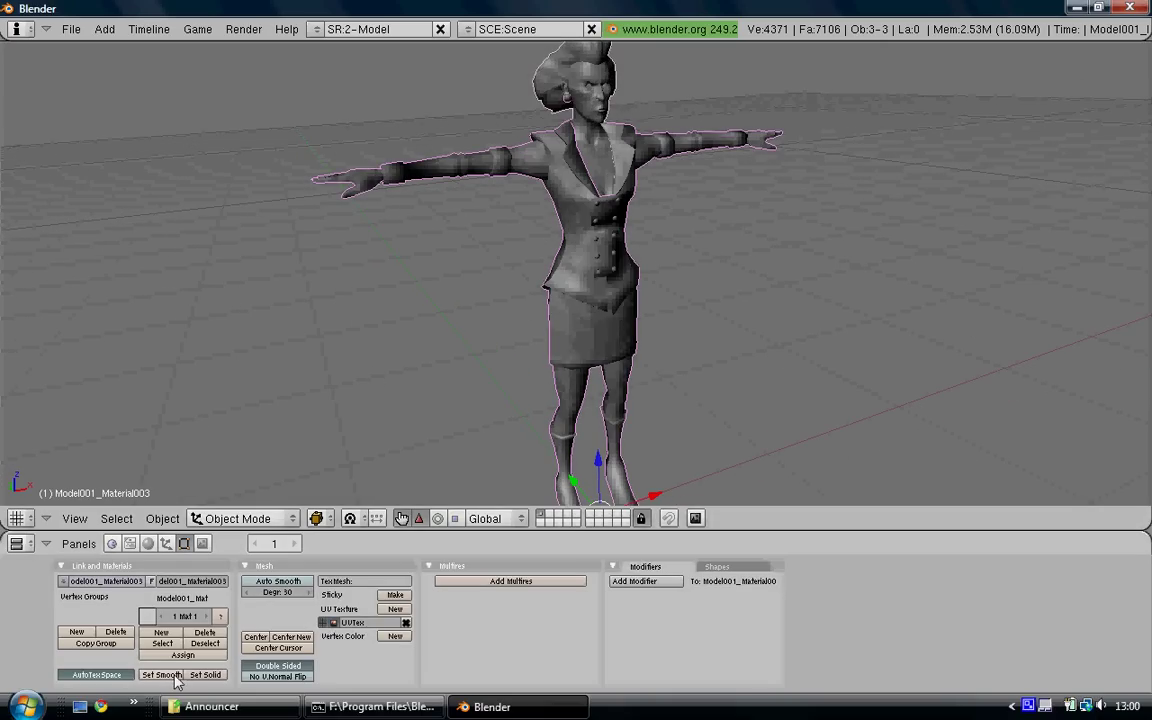
key("a")
Step: Examine the character's separate body, hands and head meshes, looking closely at the face, and clear the selection
middle_click_drag(487, 374, 466, 371)
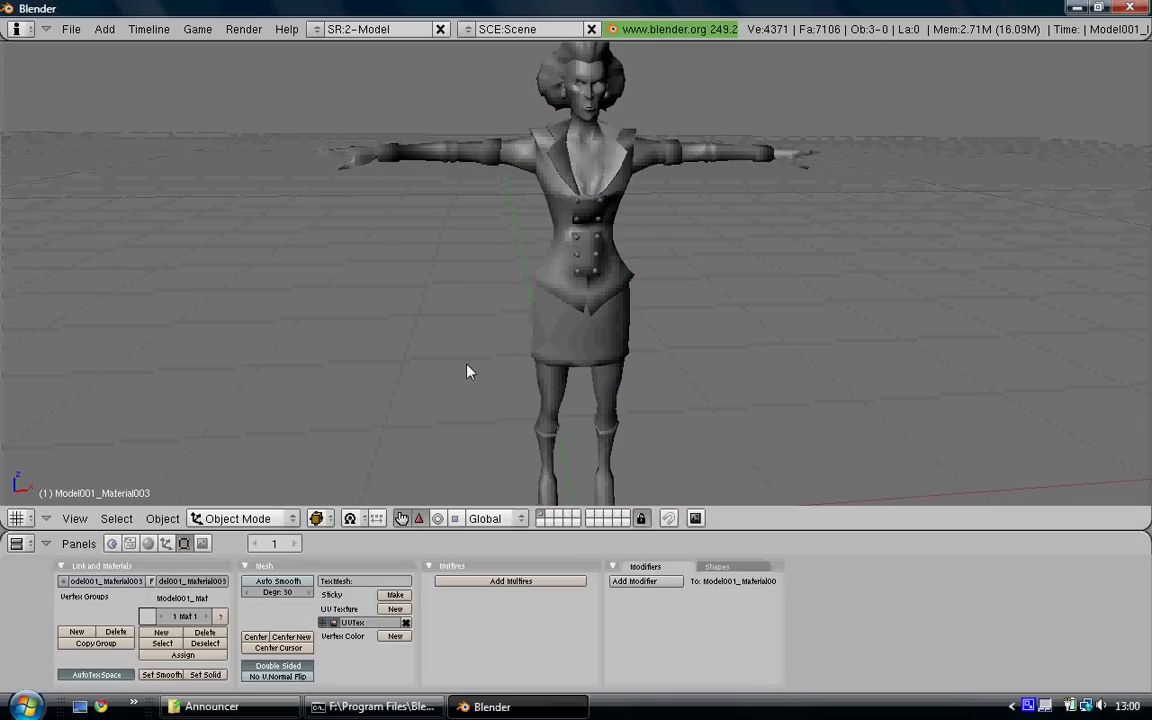
right_click(578, 334)
right_click(336, 172)
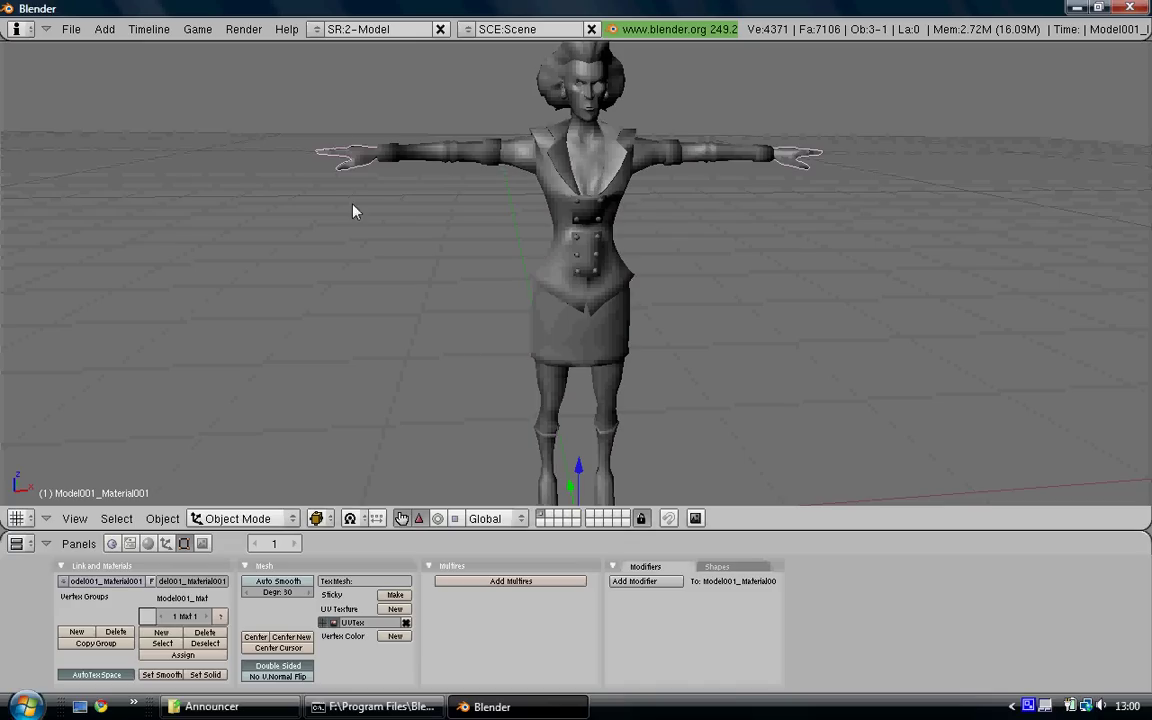
right_click(583, 80)
middle_click_drag(556, 264, 440, 404)
scroll(421, 231, "up", 4)
scroll(439, 403, "up", 2)
scroll(413, 329, "up", 5)
middle_click_drag(399, 264, 496, 301, "shift")
scroll(481, 301, "down", 8)
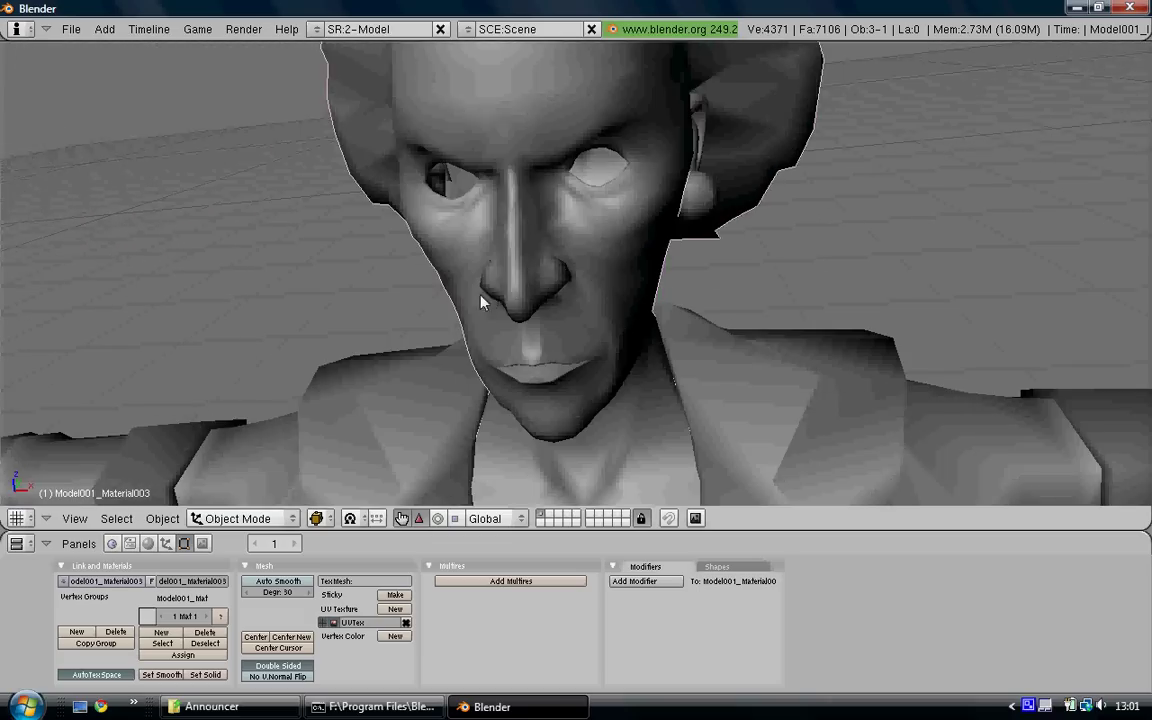
scroll(413, 300, "down", 2)
middle_click_drag(413, 300, 452, 313)
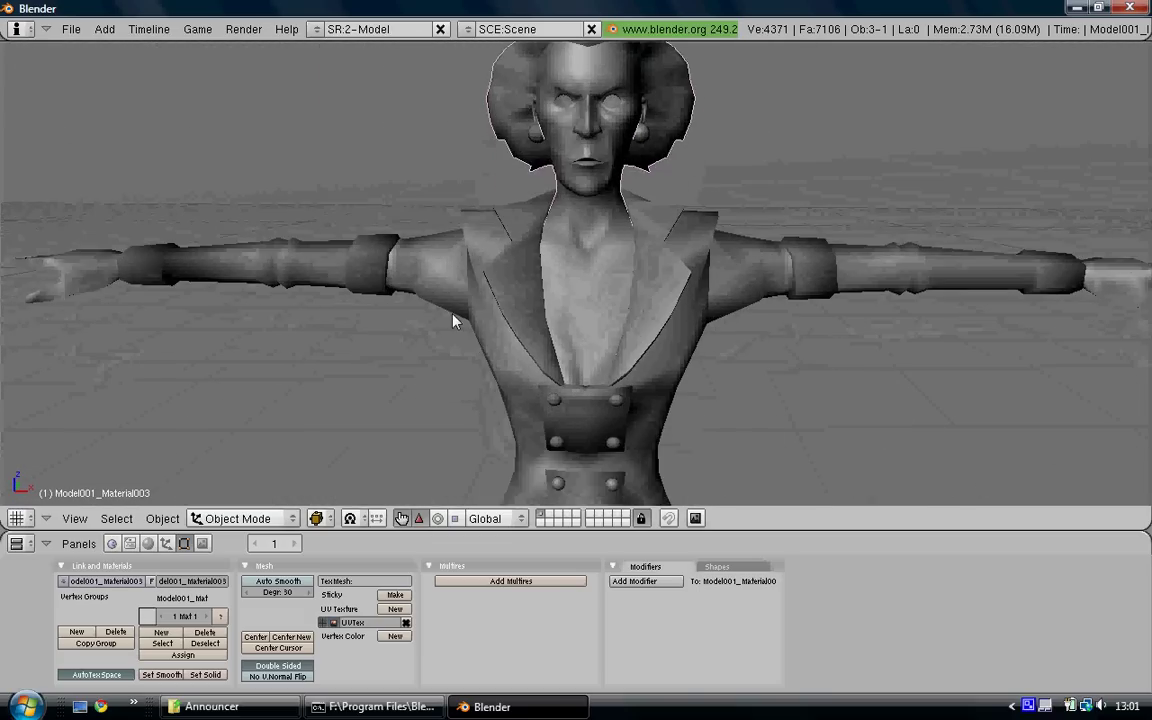
scroll(453, 317, "down", 2)
key("a")
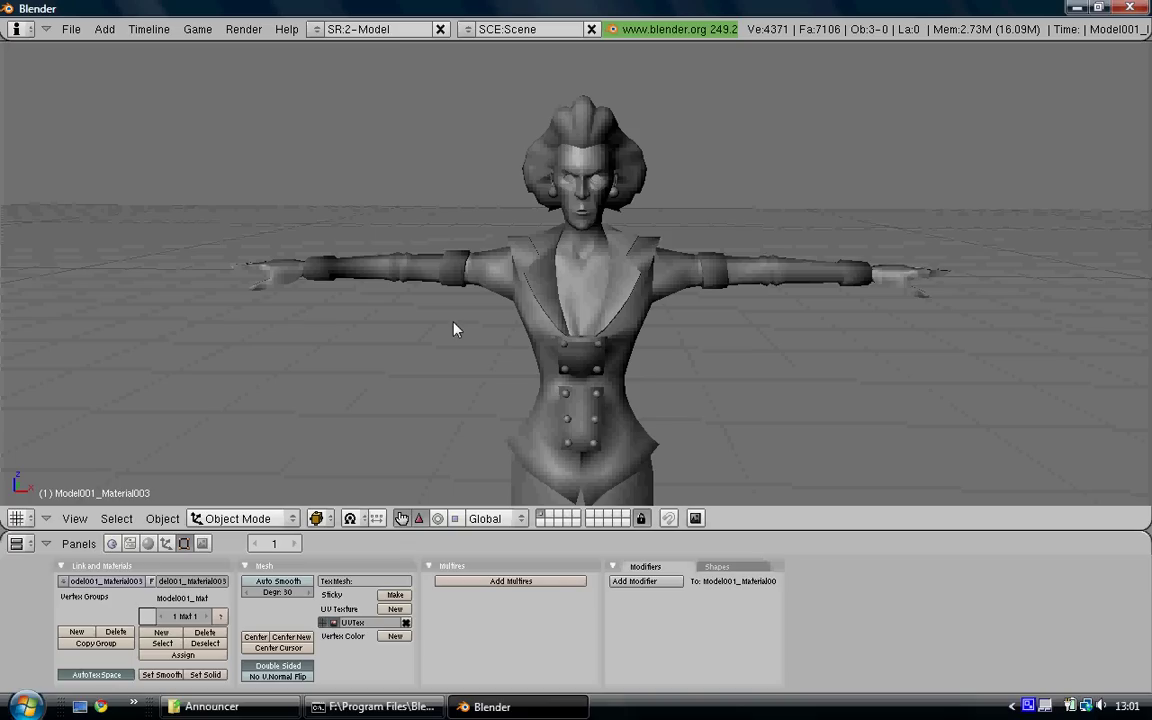
Step: Select all three meshes of the announcer model and hide them
scroll(481, 345, "down", 3)
middle_click_drag(481, 345, 463, 237, "shift")
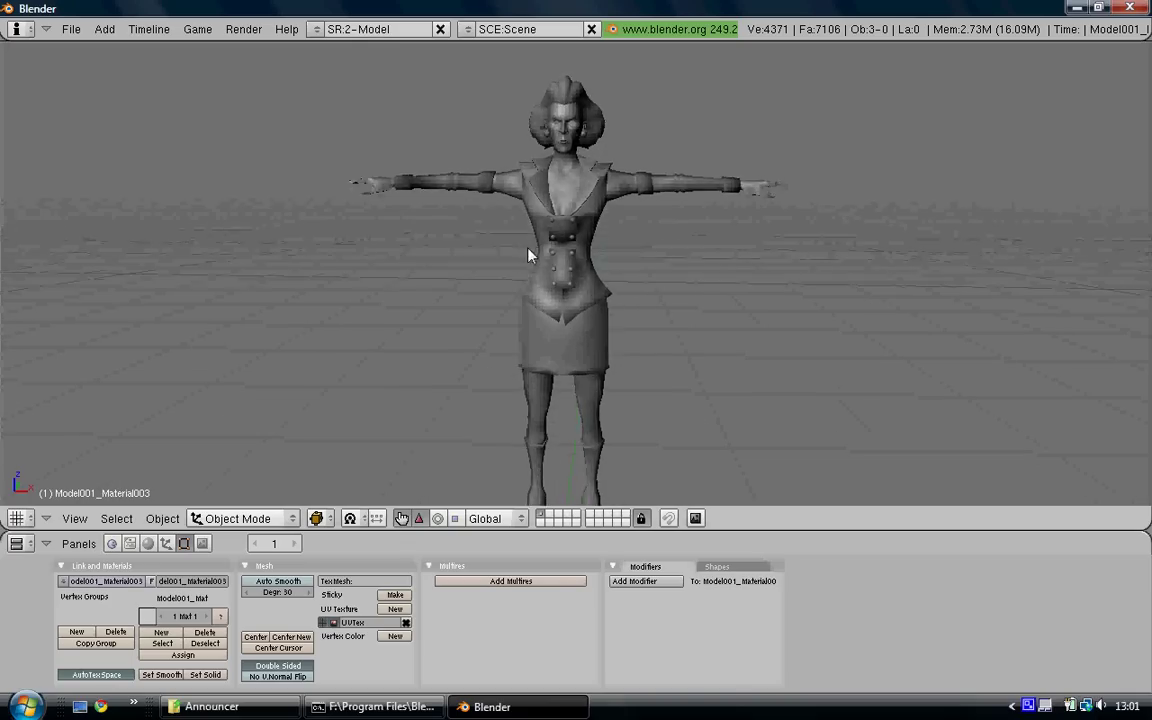
middle_click_drag(529, 255, 543, 263)
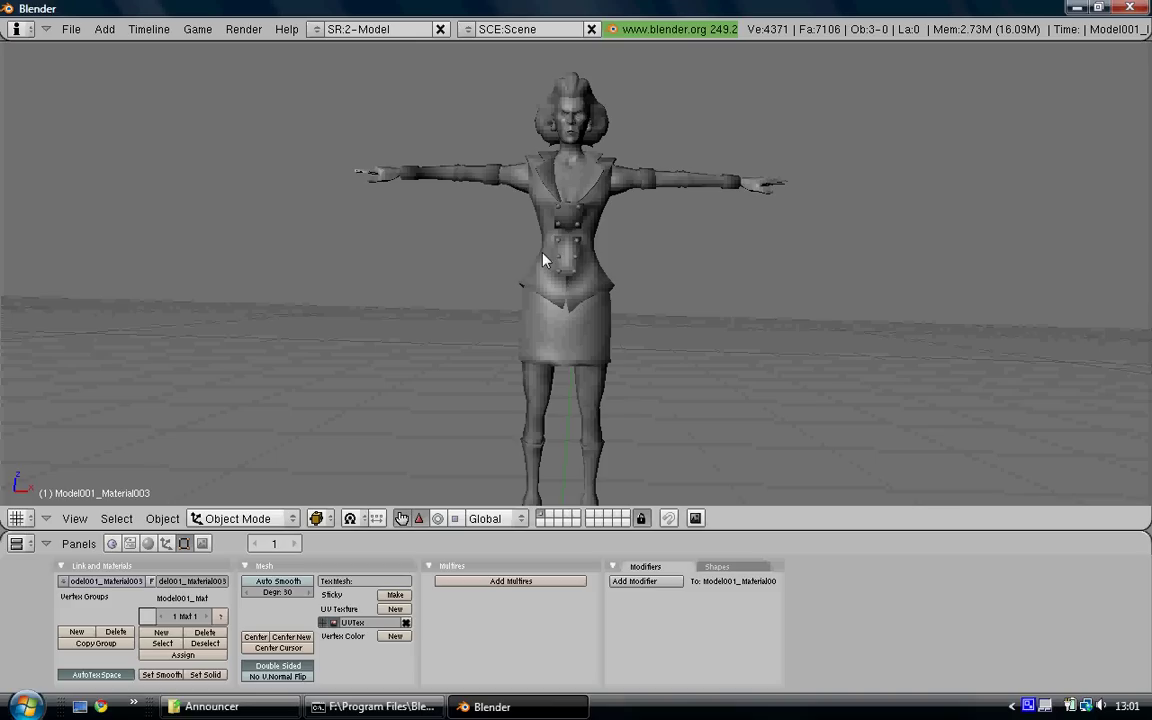
right_click(542, 259)
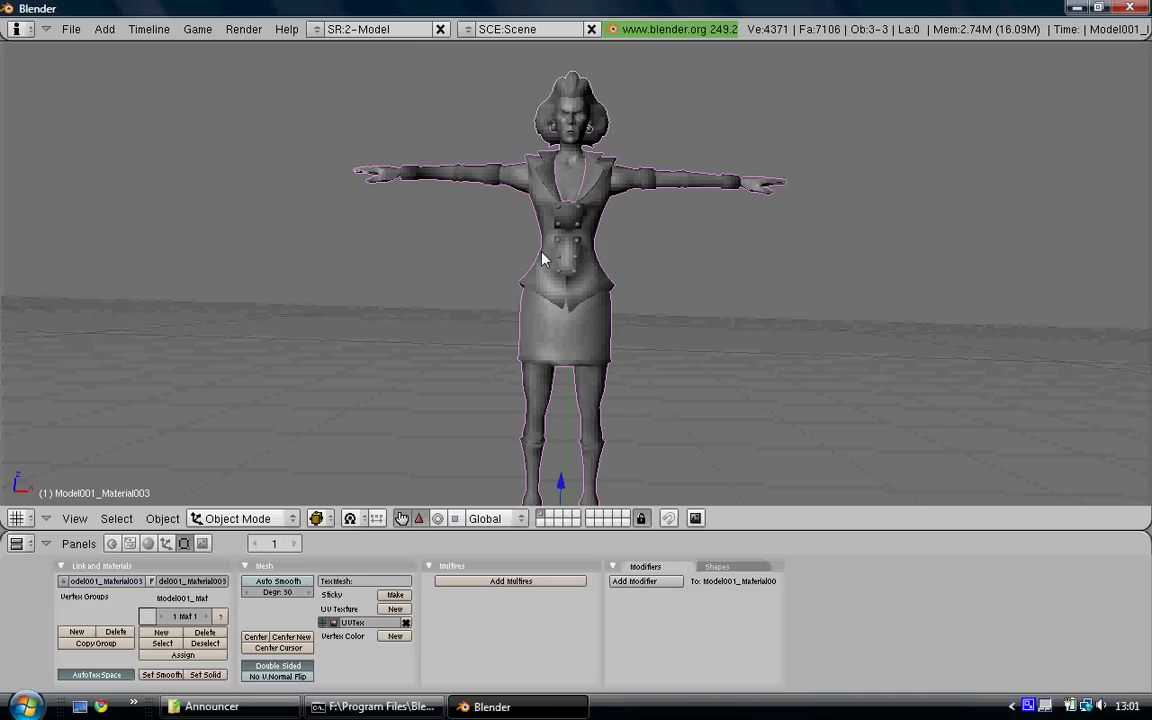
key("h")
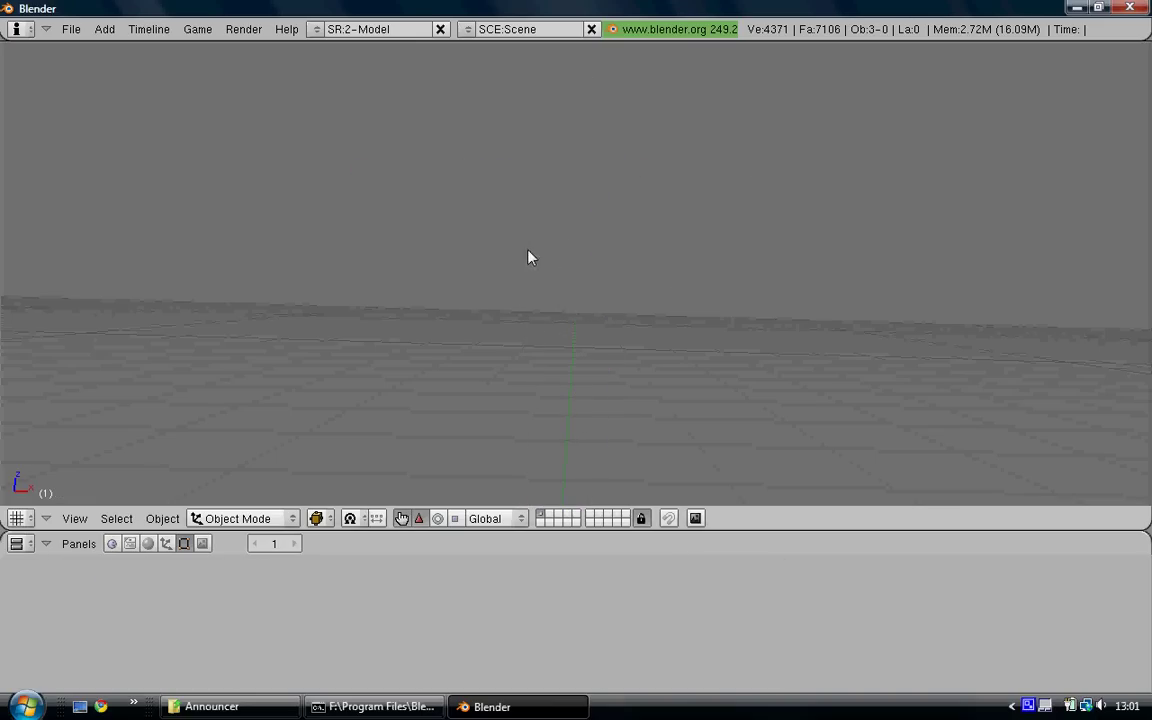
Step: Start a MeshAsciiExt (*.mesh.ascii) import and browse from the recent Announcer folder up to Data_People
left_click(68, 28)
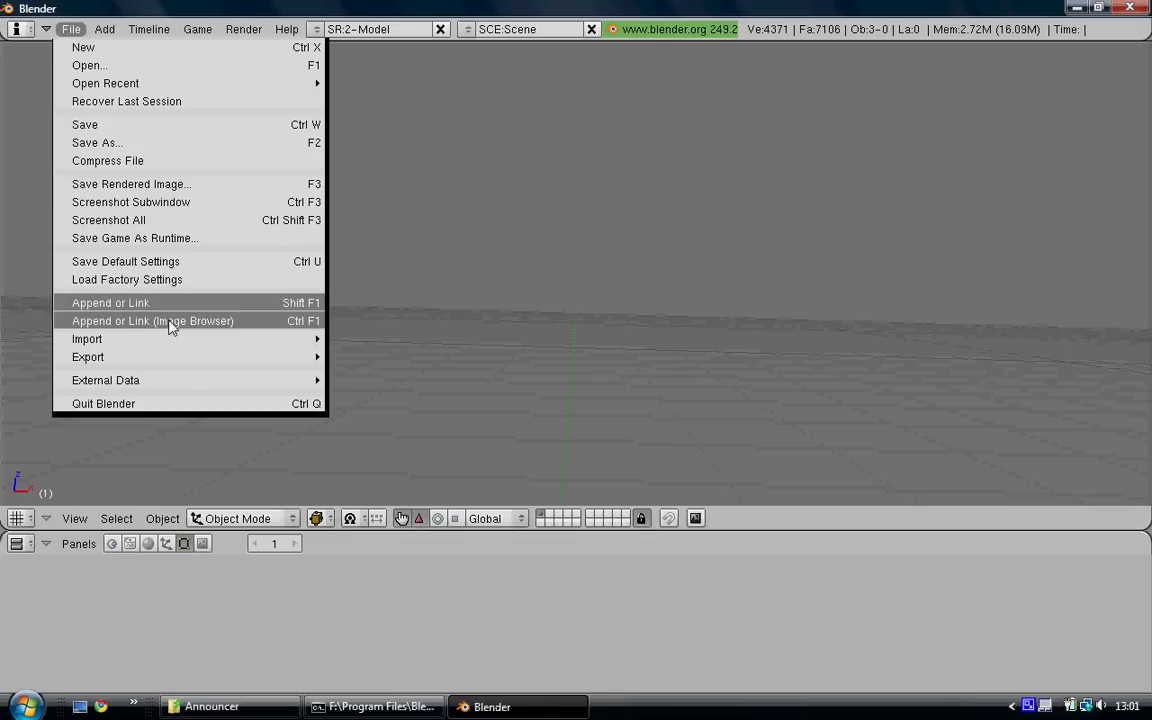
mouse_move(180, 340)
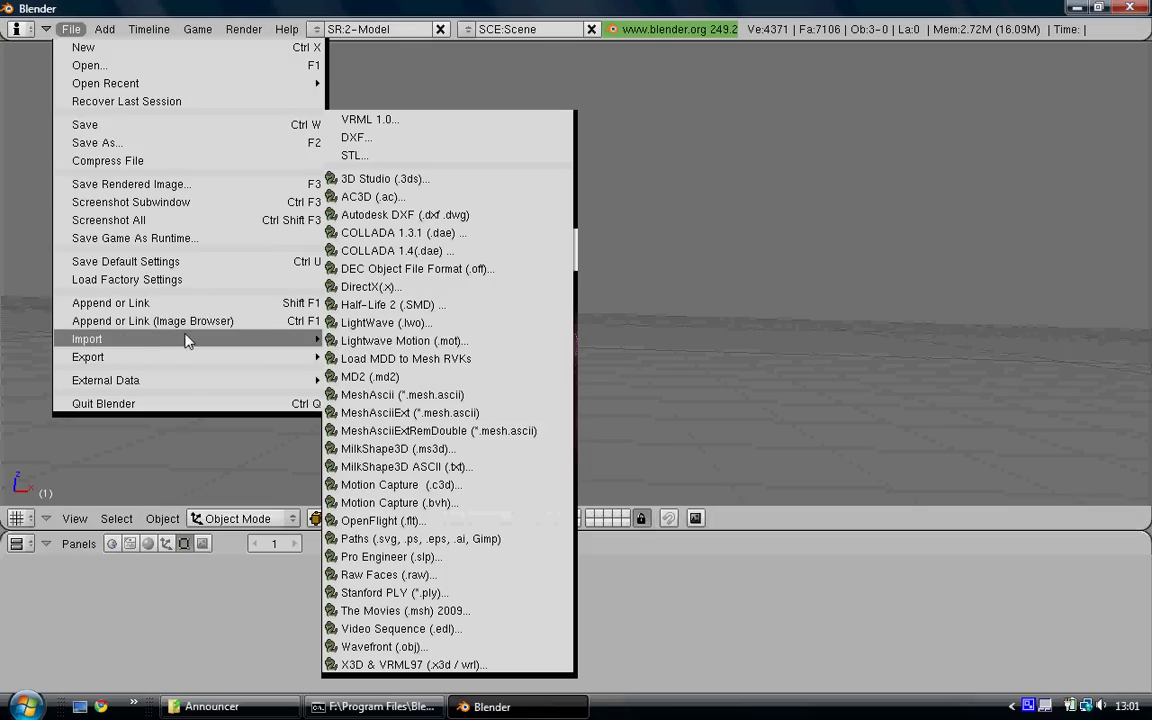
left_click(420, 413)
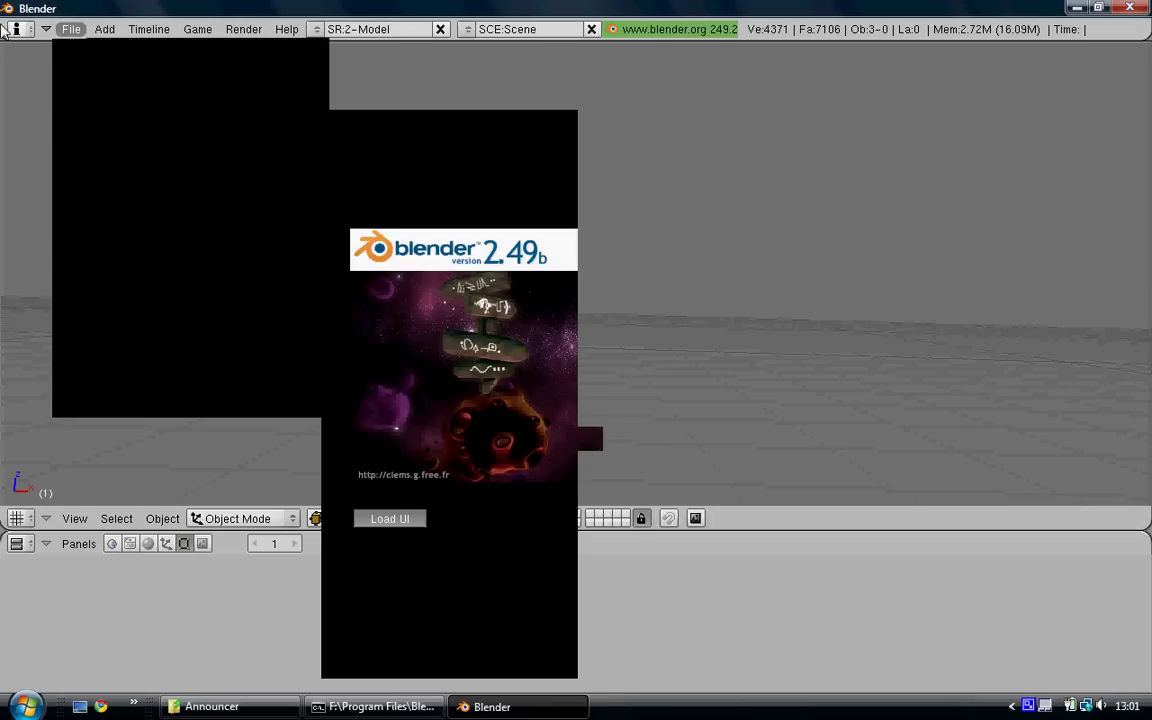
left_click(23, 86)
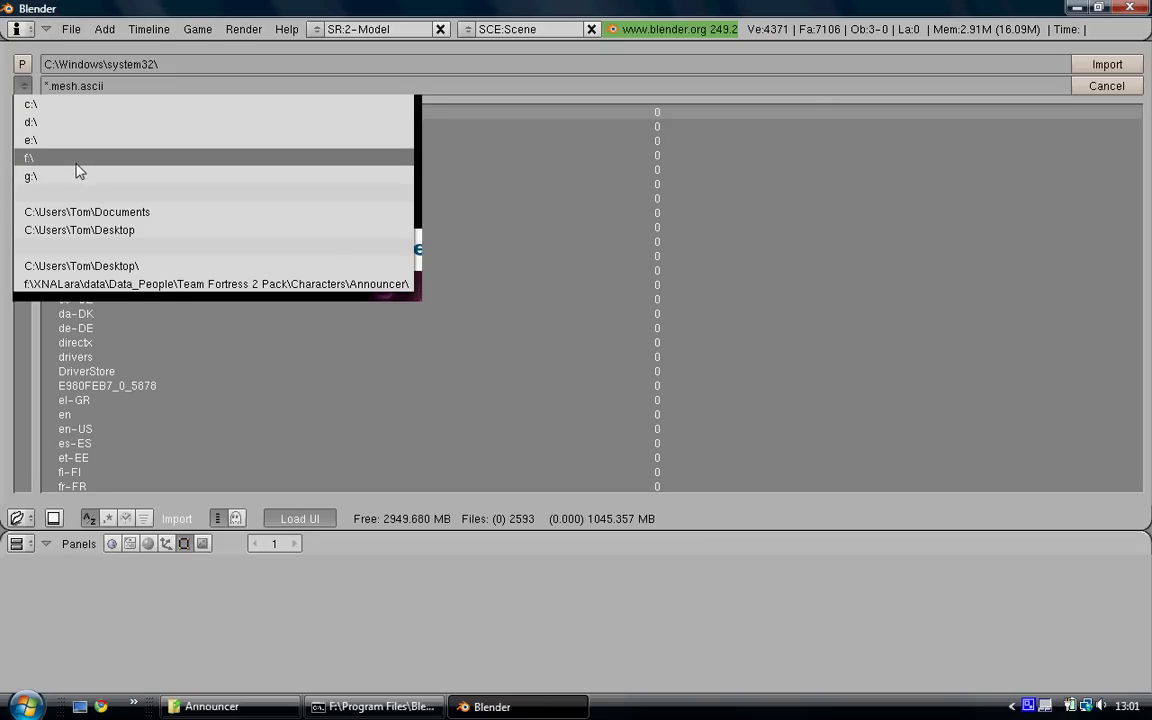
left_click(155, 284)
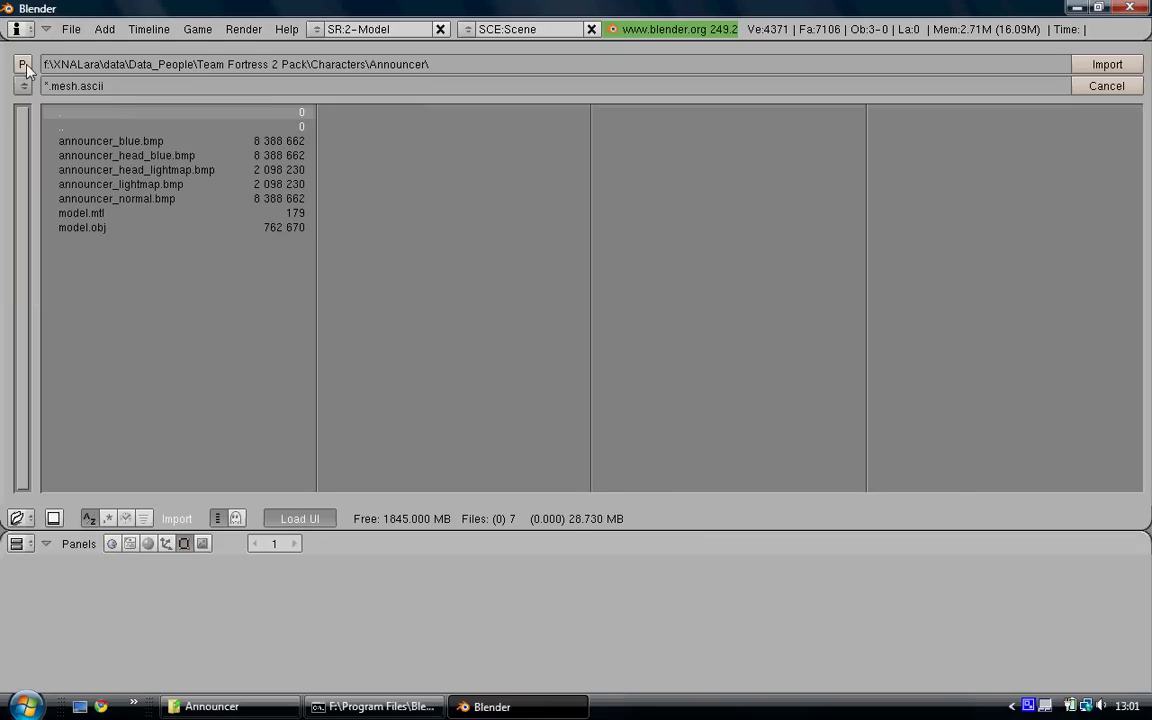
left_click(24, 66)
left_click(24, 66)
left_click(24, 66)
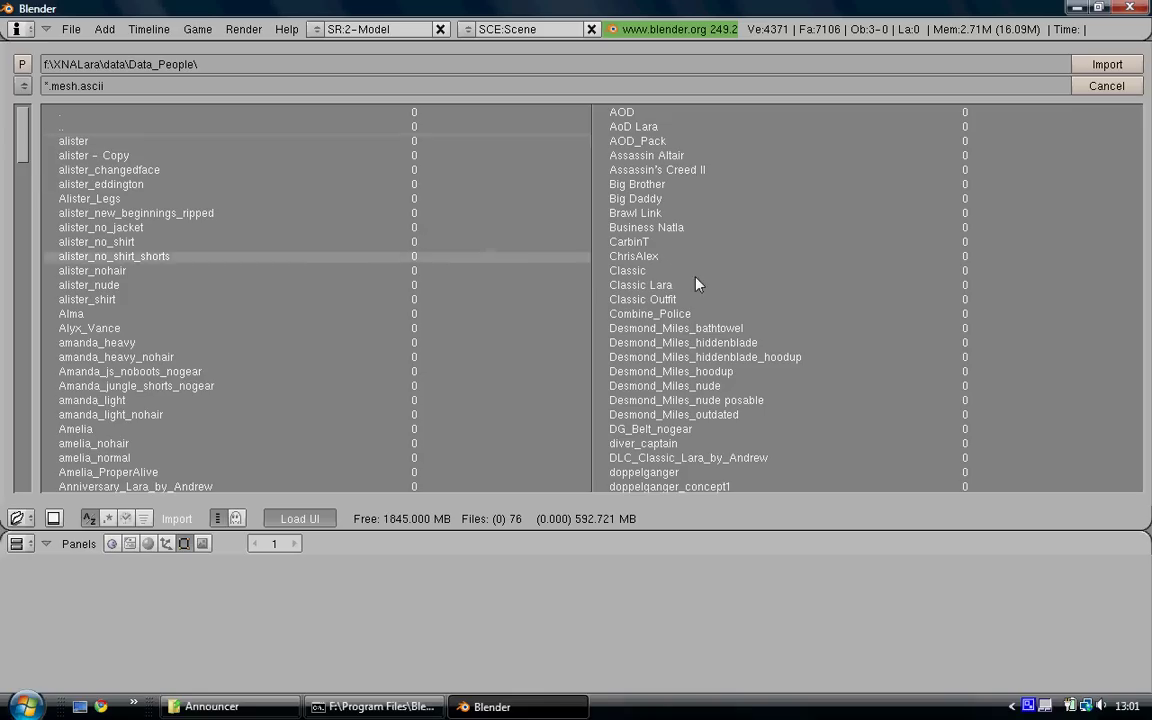
Step: Import lara_casual.mesh.ascii from the lara_casual folder
scroll(773, 338, "down", 3)
scroll(773, 338, "down", 8)
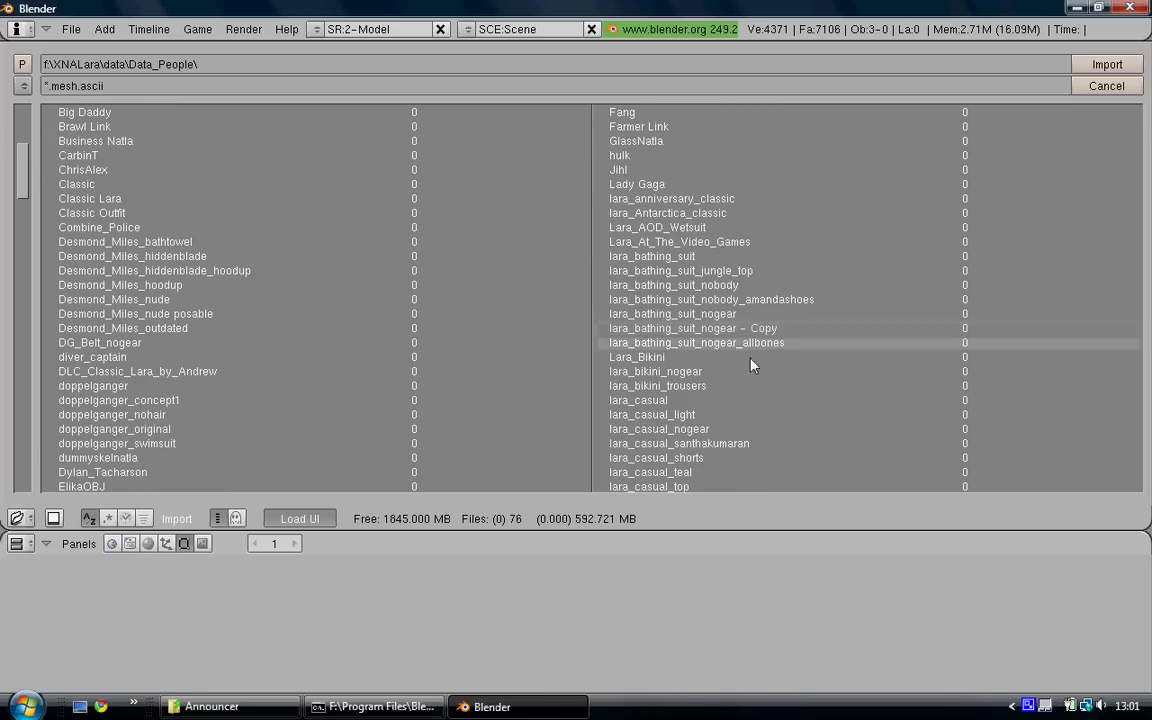
left_click(743, 407)
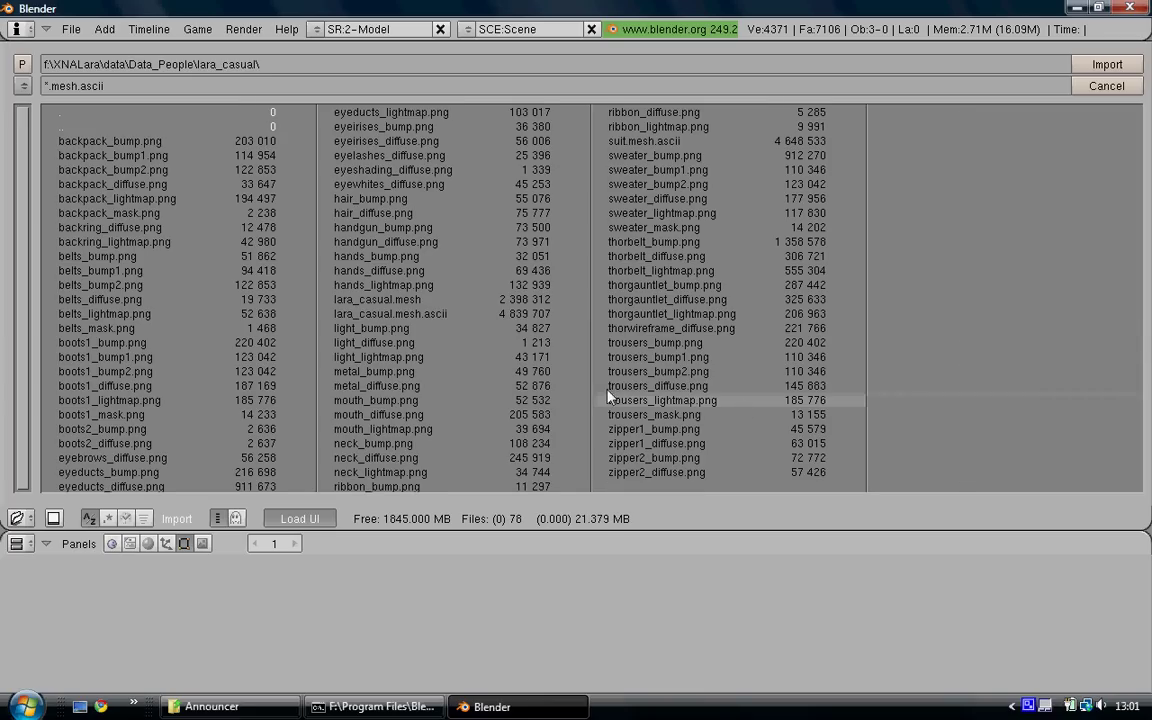
left_click(494, 314)
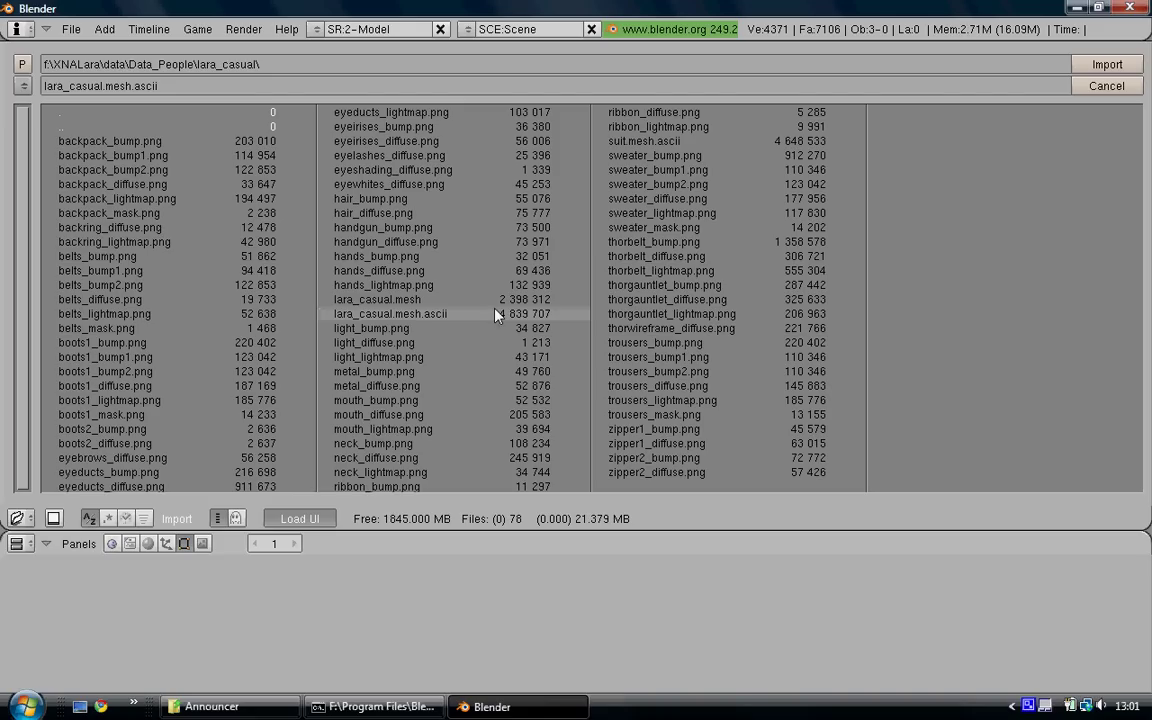
double_click(497, 315)
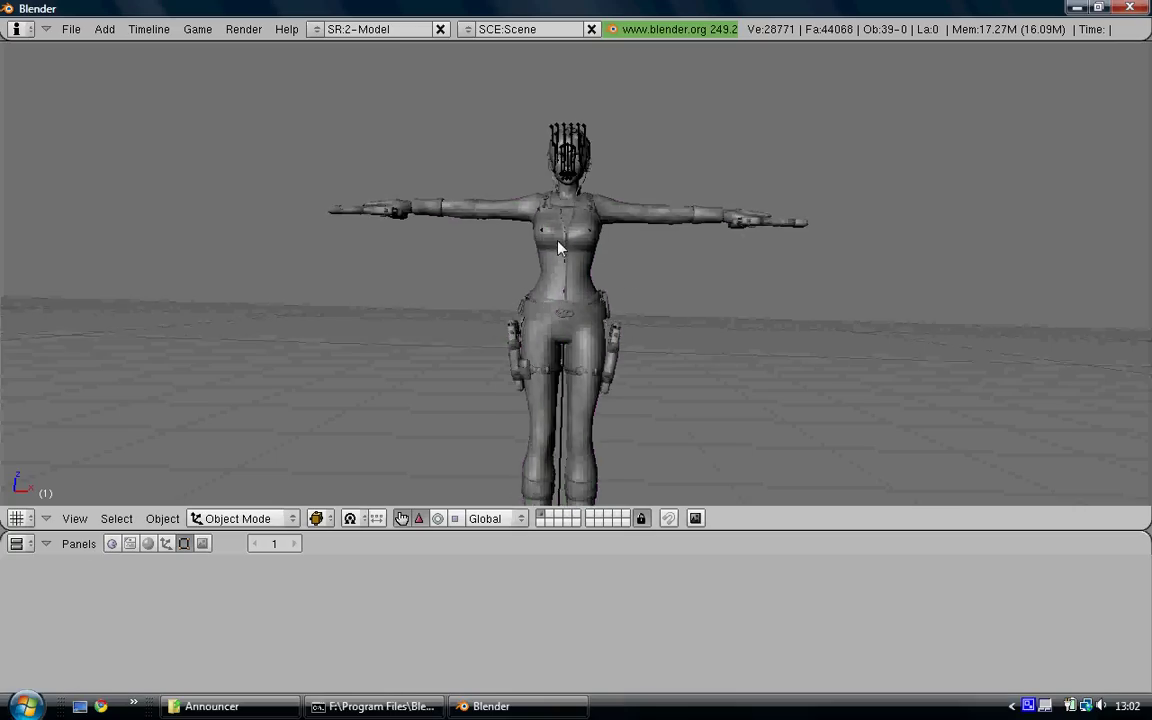
Step: Select the armature of the imported Lara model by the bones around its face
middle_click_drag(530, 305, 566, 337)
scroll(572, 331, "up", 4)
scroll(571, 331, "down", 4)
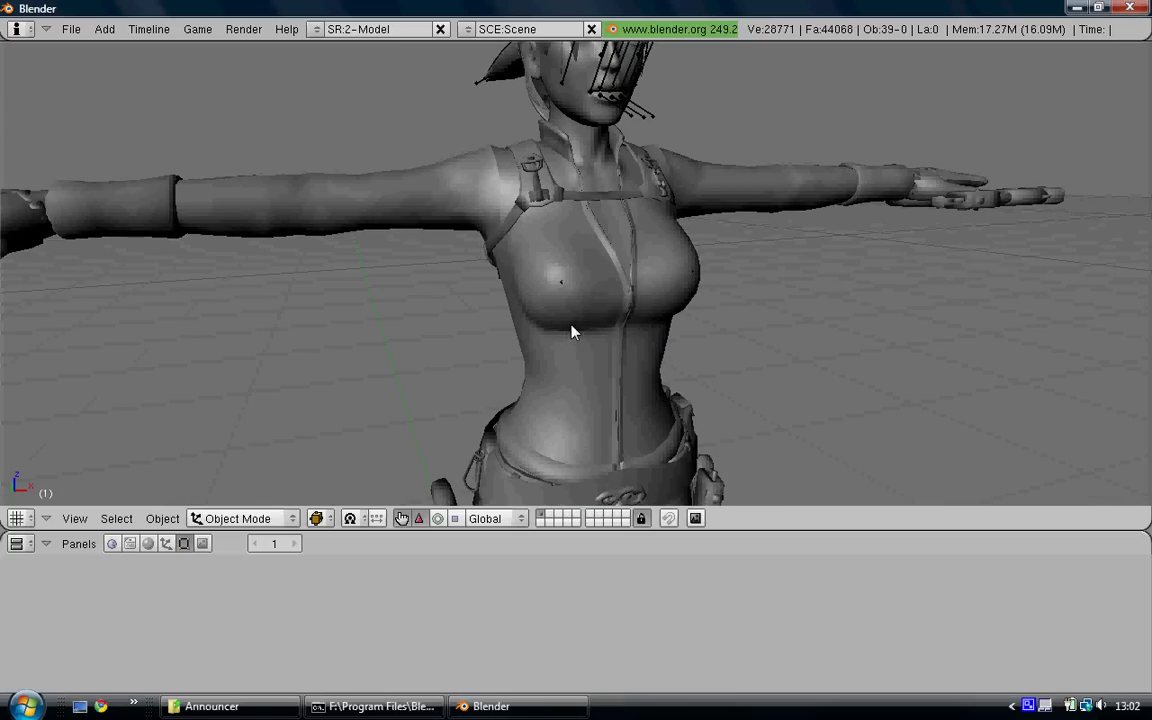
middle_click_drag(599, 278, 615, 158)
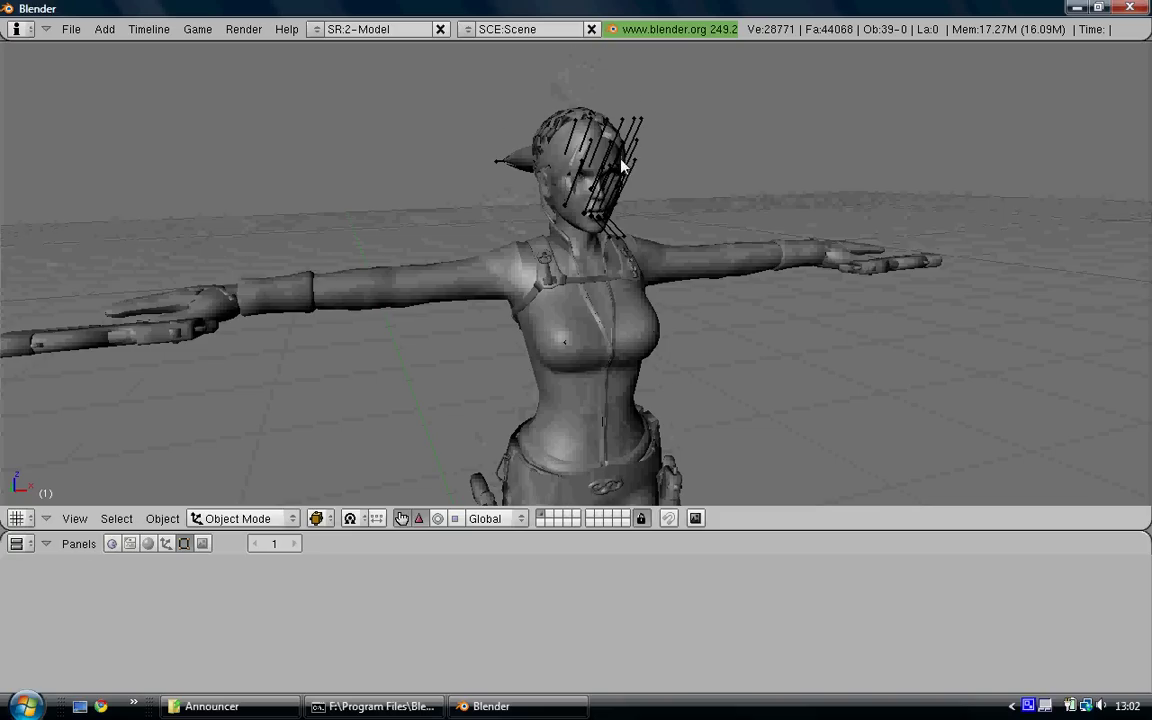
right_click(615, 160)
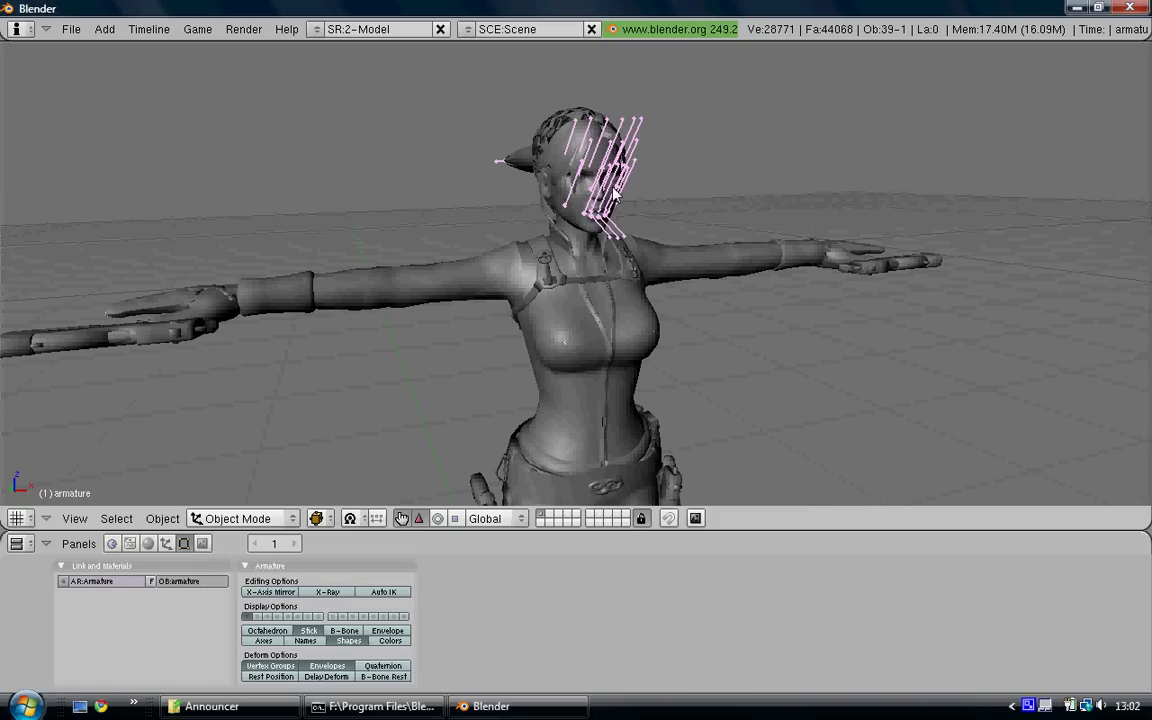
Step: Move Lara's armature to layer 2, show that layer alone, and return to layer 1
key("m")
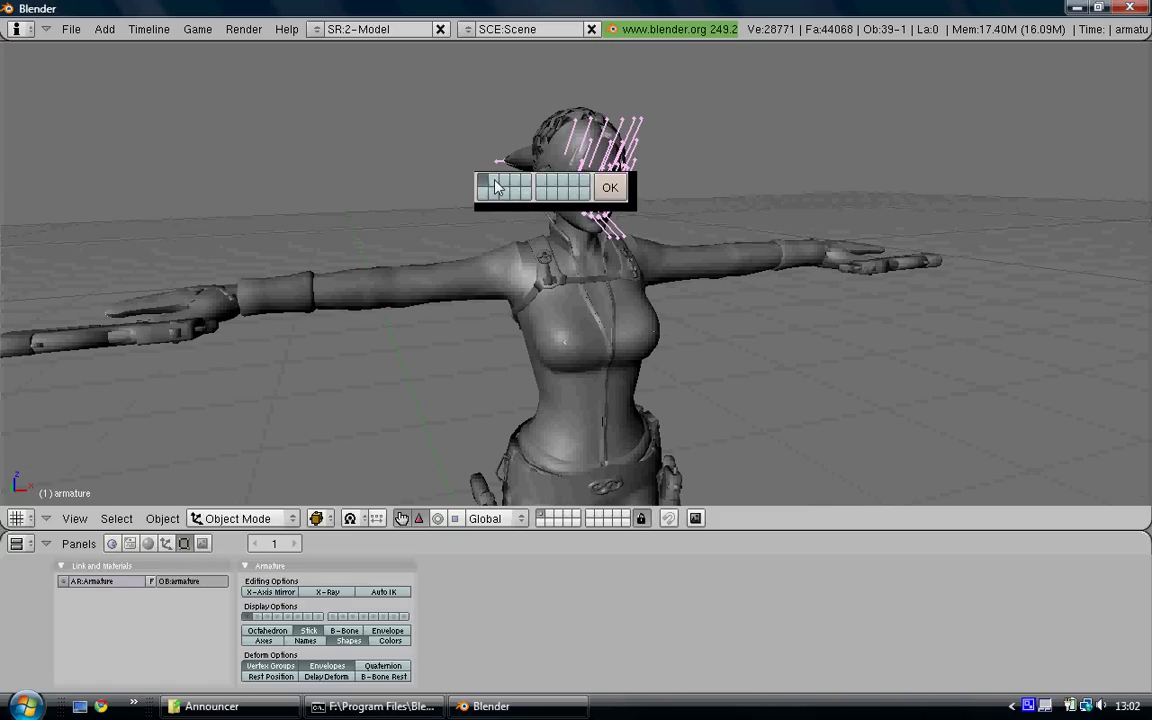
left_click(526, 181)
left_click(610, 187)
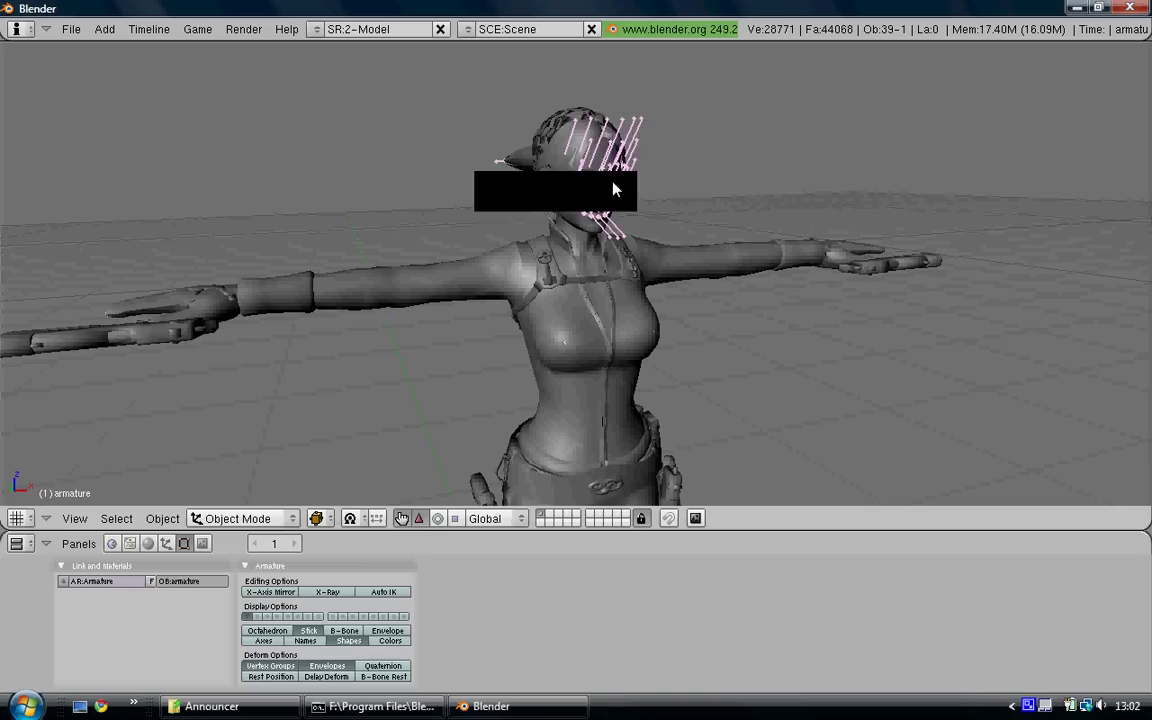
left_click(549, 517)
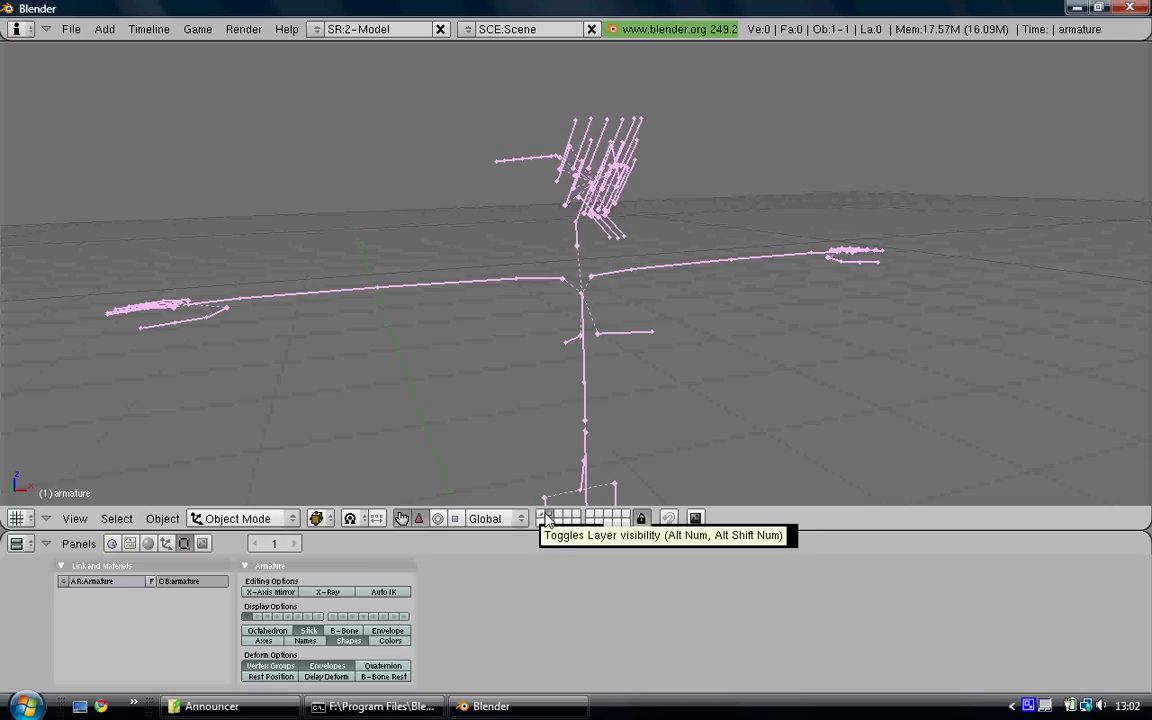
left_click(546, 514)
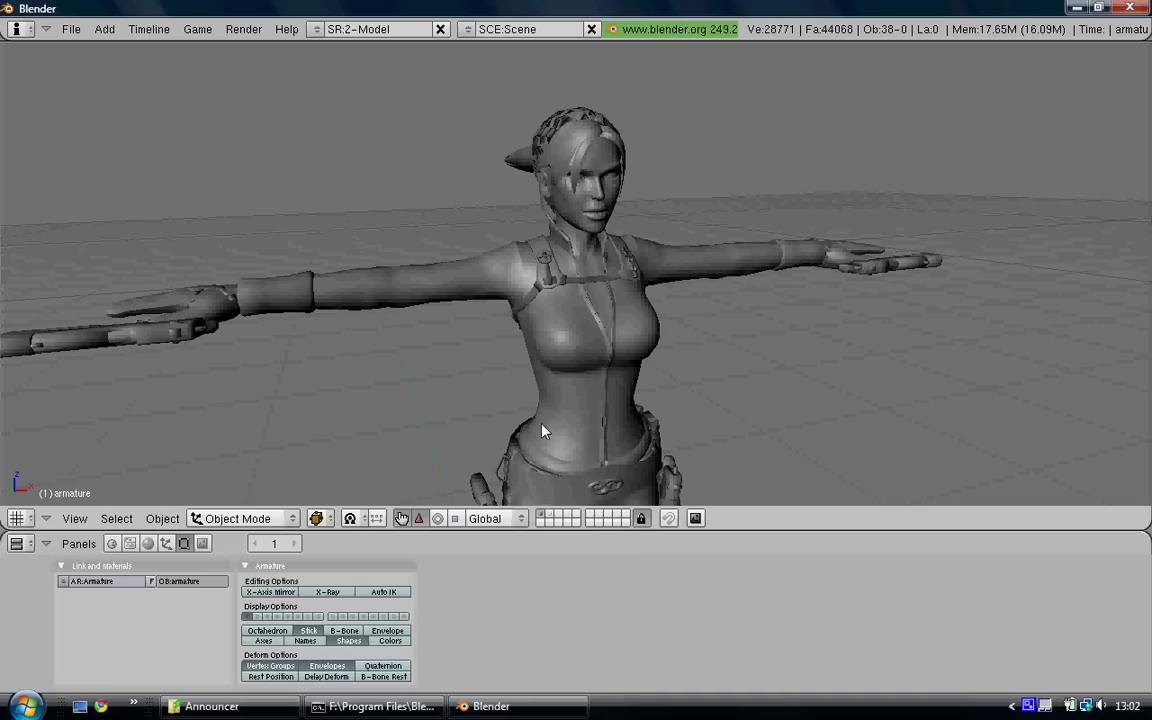
Step: Delete the eyelashes mesh and the eyebrows mesh from Lara's face
scroll(526, 165, "up", 6)
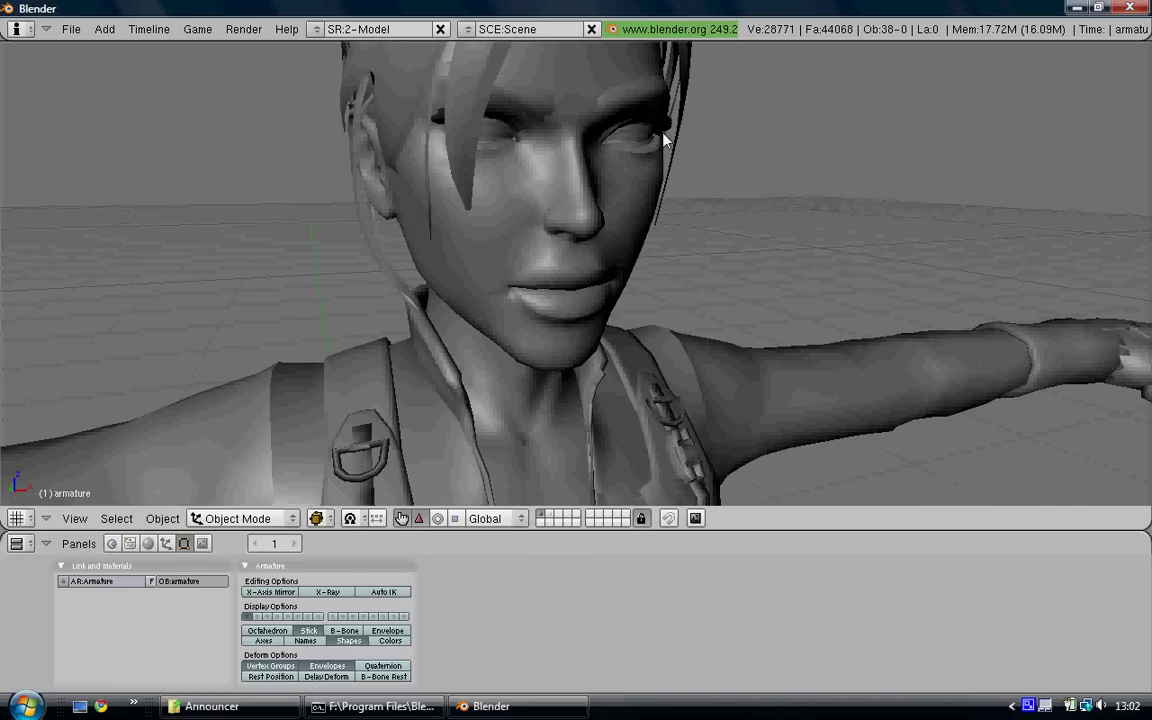
right_click(644, 138)
right_click(644, 136)
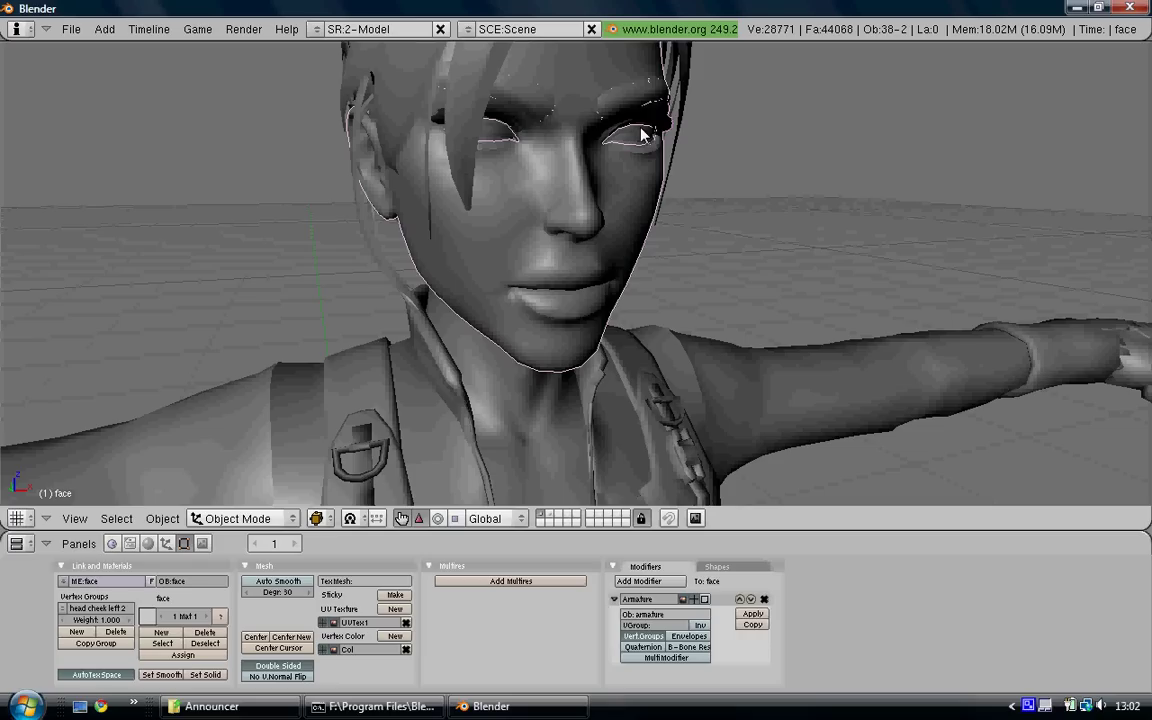
right_click(645, 140)
right_click(648, 147)
right_click(652, 150)
right_click(652, 151)
key("x")
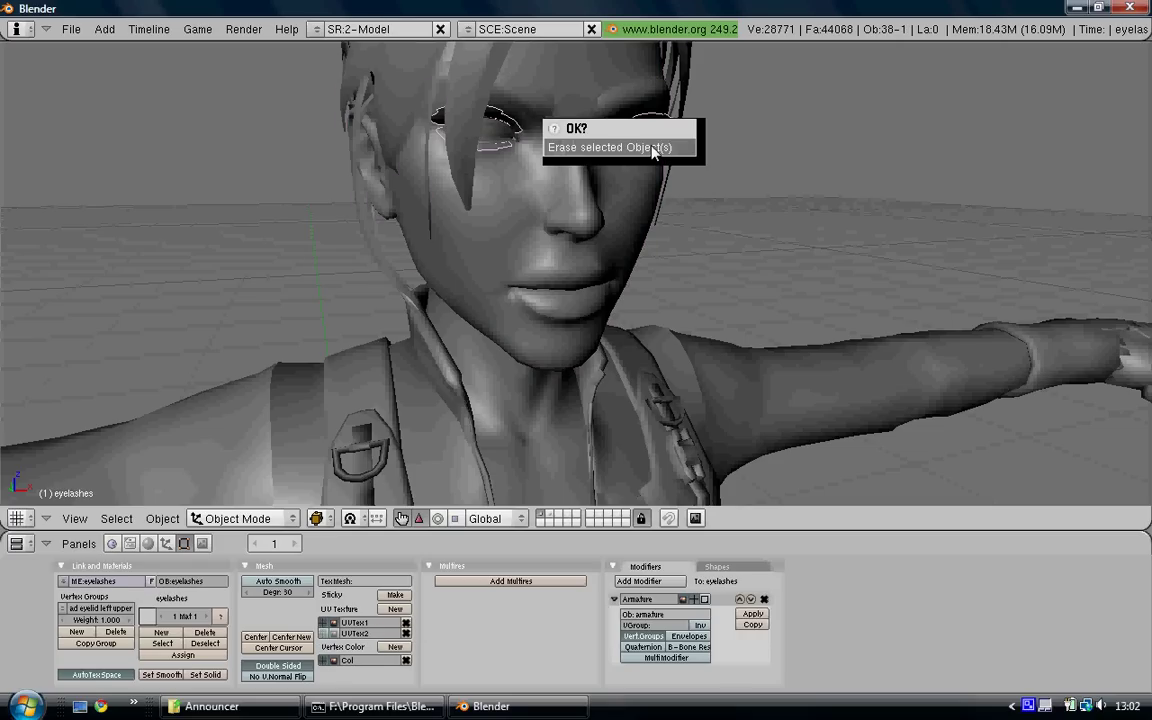
left_click(652, 148)
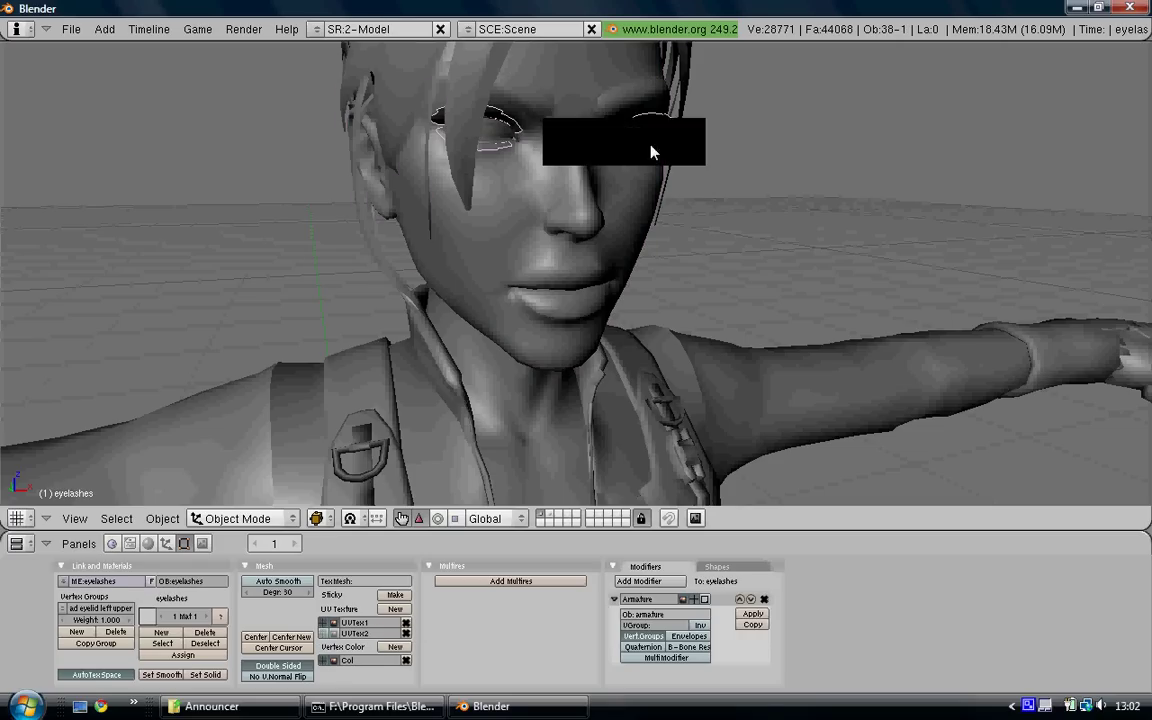
right_click(635, 98)
key("x")
left_click(637, 92)
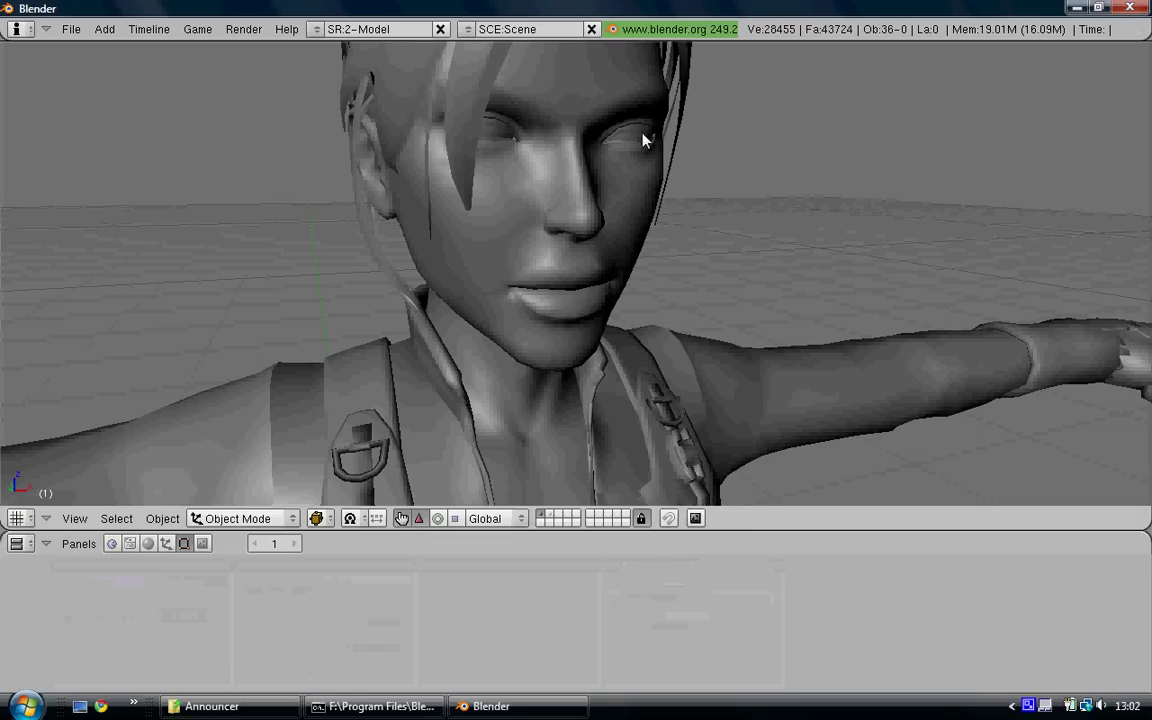
Step: Delete the eyeirises and eyeshading meshes from Lara's eyes, keeping the face and hair meshes
right_click(641, 133)
right_click(641, 133)
right_click(641, 133)
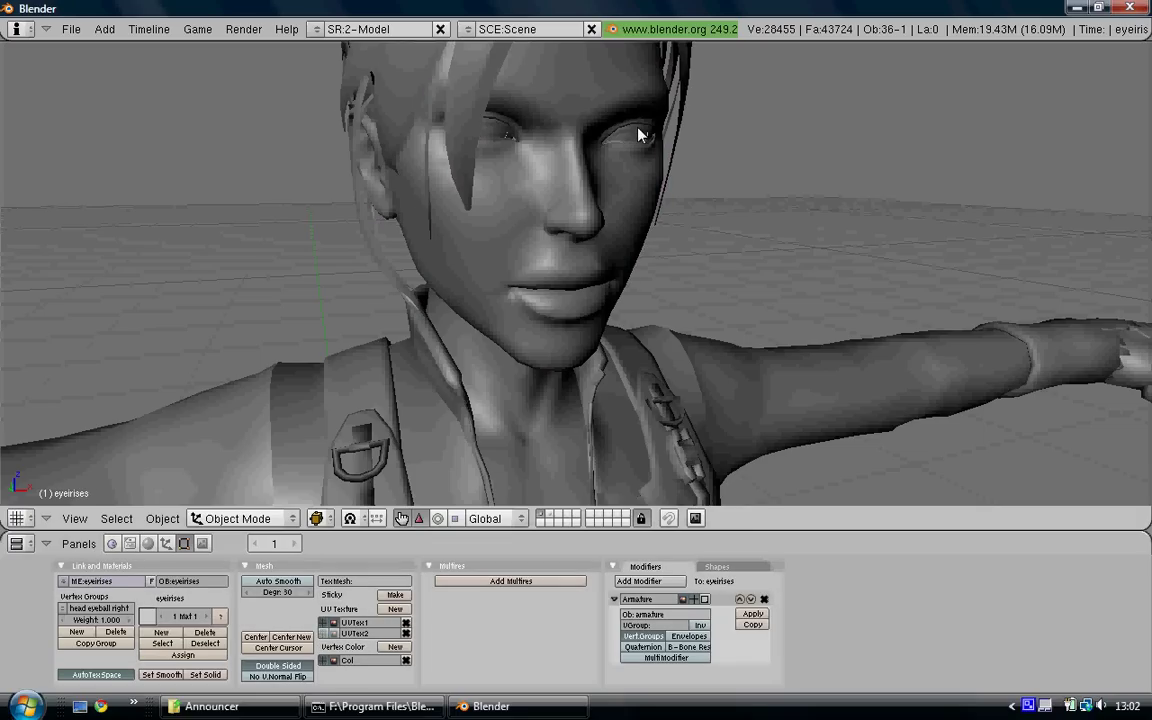
right_click(641, 133)
key("x")
left_click(641, 128)
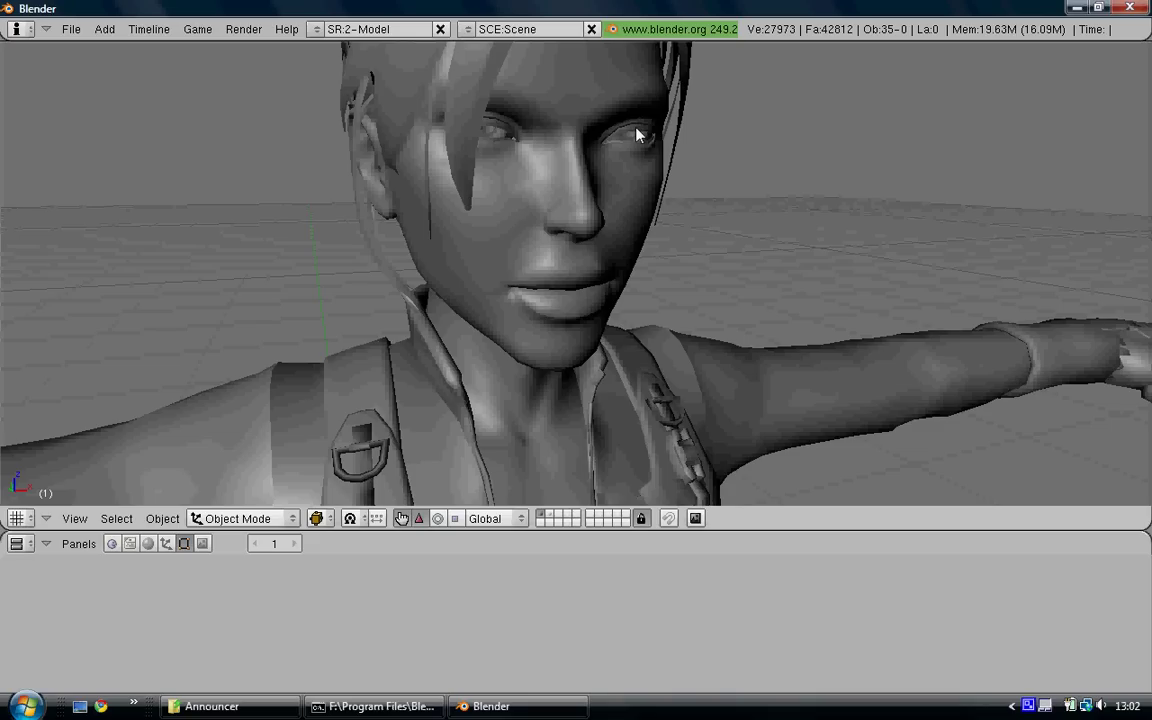
right_click(641, 133)
right_click(637, 133)
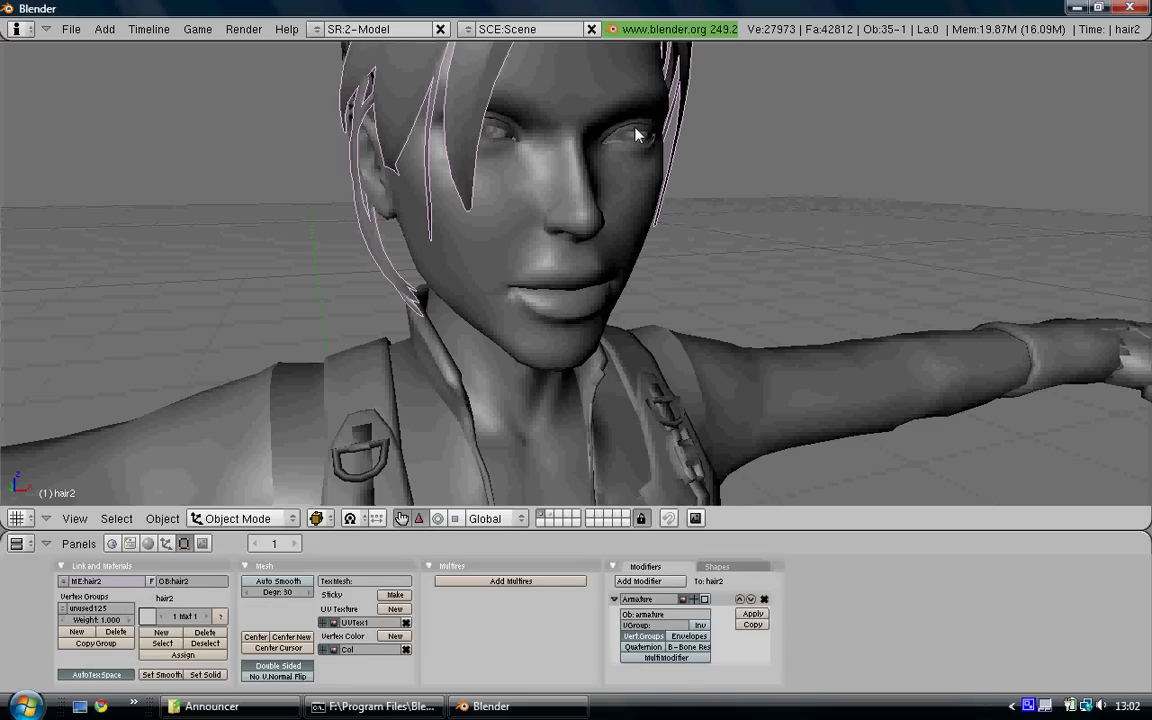
key("x")
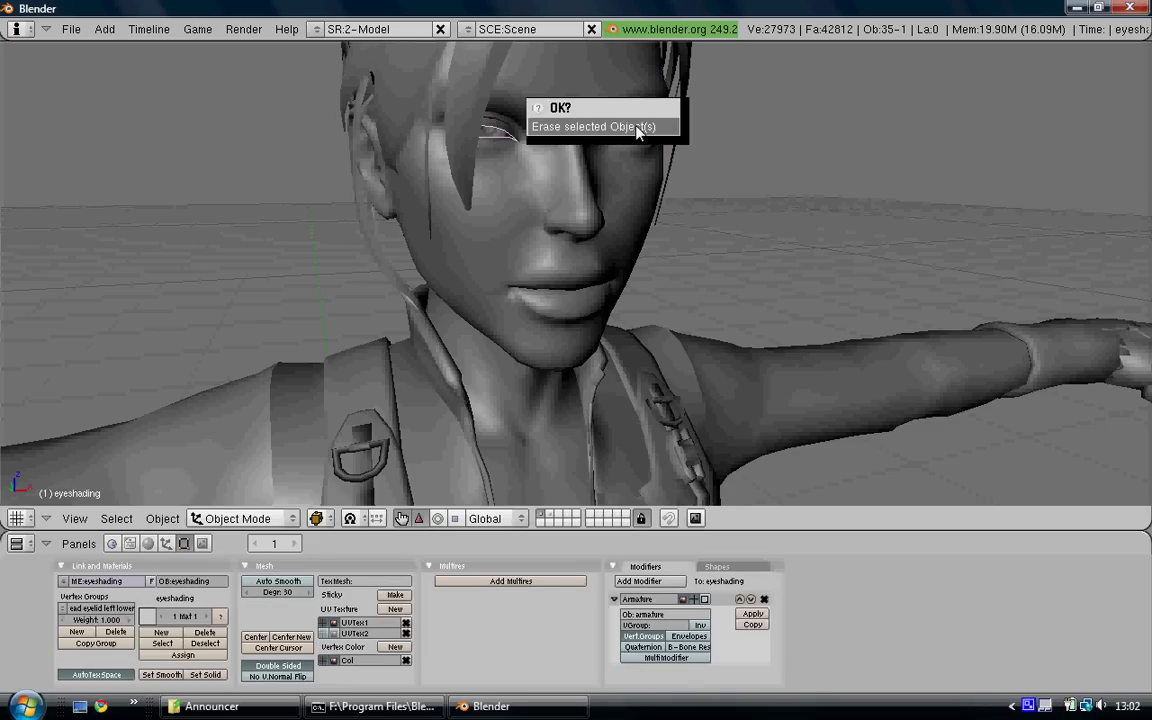
left_click(572, 122)
Step: Delete the eyeducts mesh at the inner corners of Lara's eyes
middle_click_drag(525, 187, 575, 220)
scroll(558, 245, "down", 4)
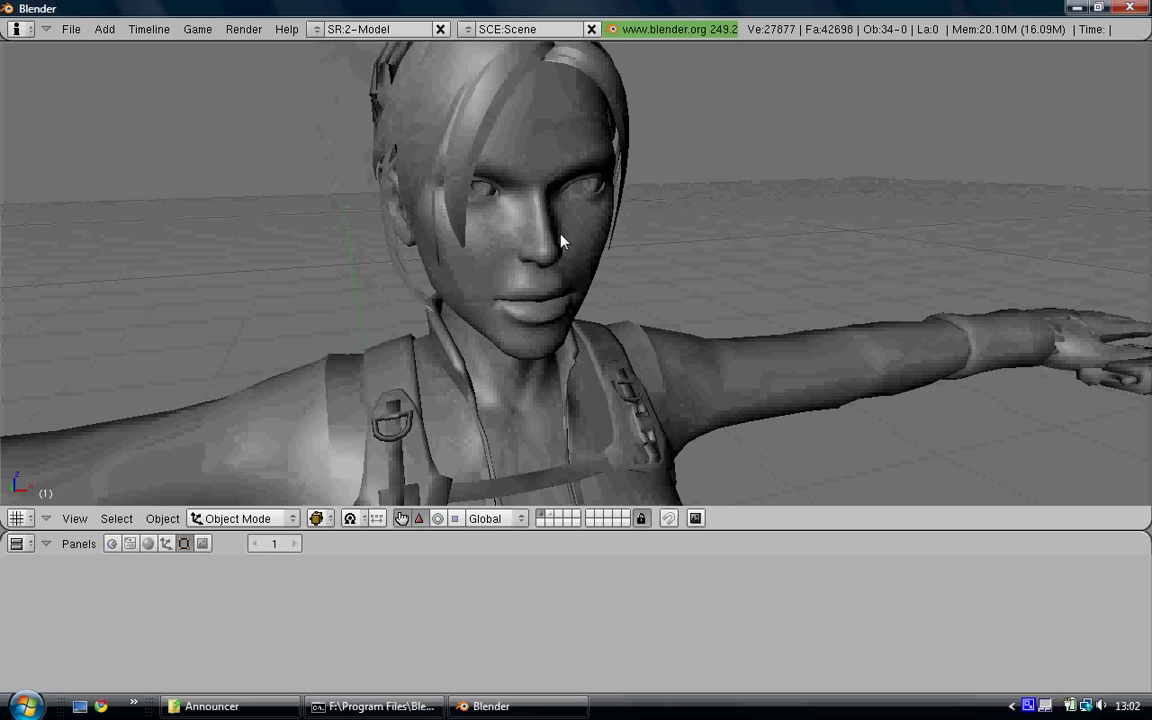
scroll(551, 248, "up", 4)
scroll(551, 248, "up", 2)
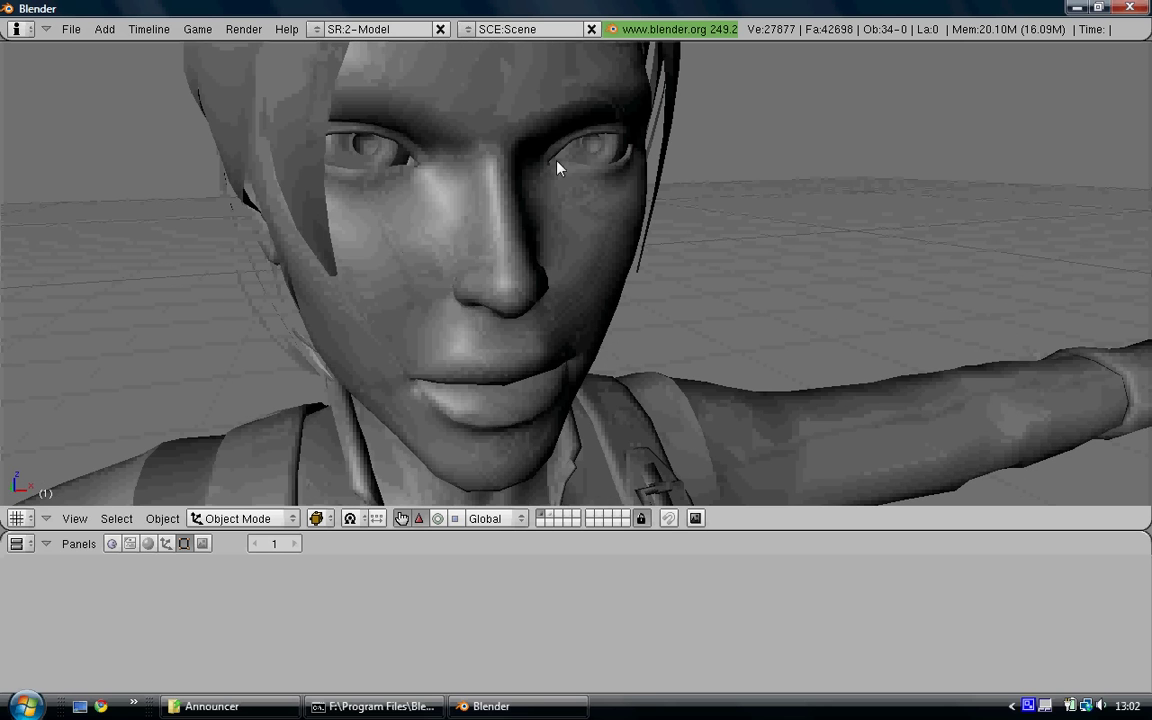
right_click(558, 166)
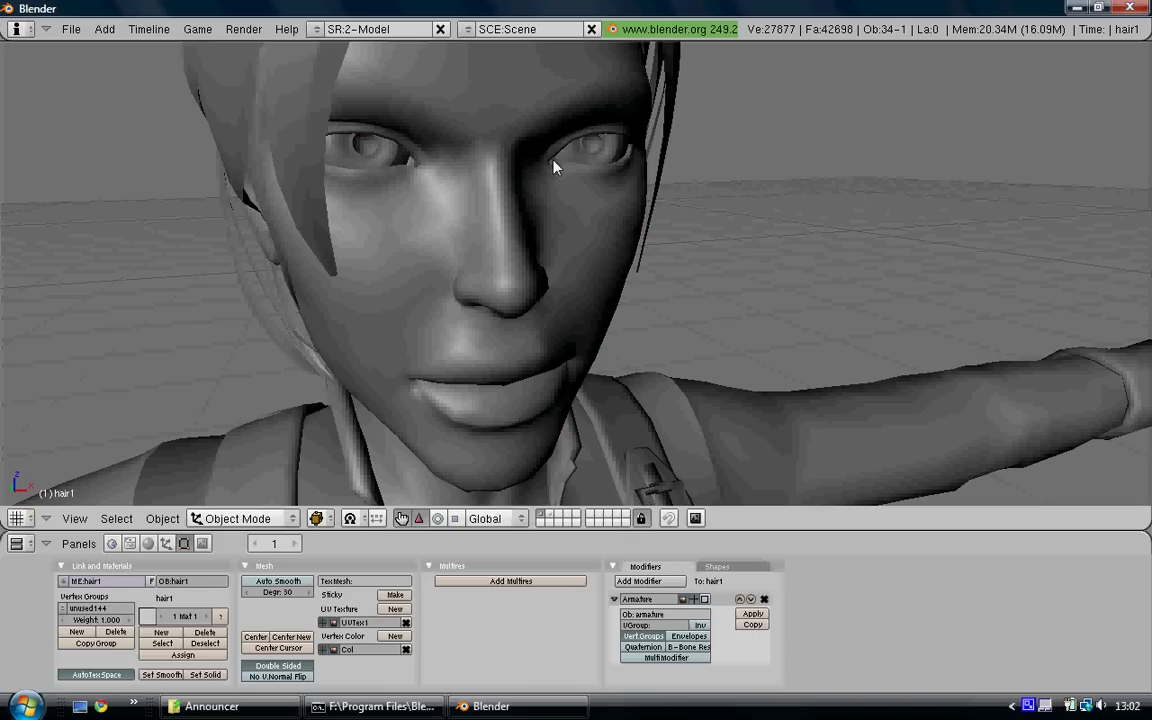
right_click(556, 166)
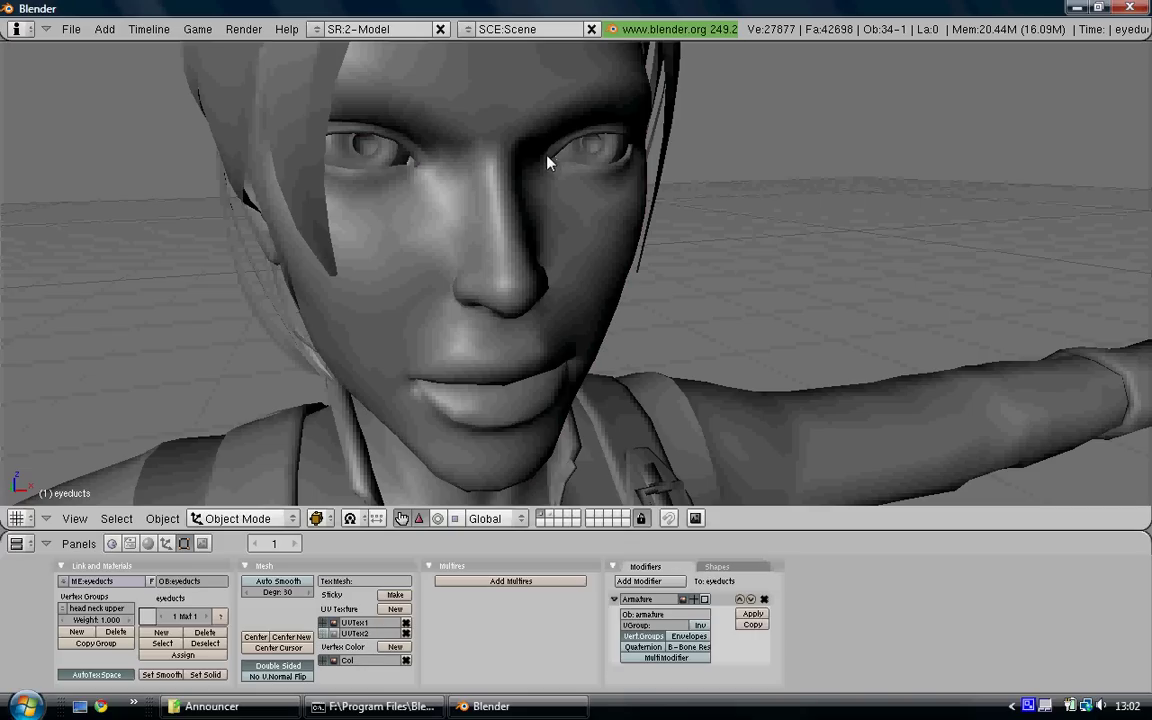
key("x")
left_click(560, 163)
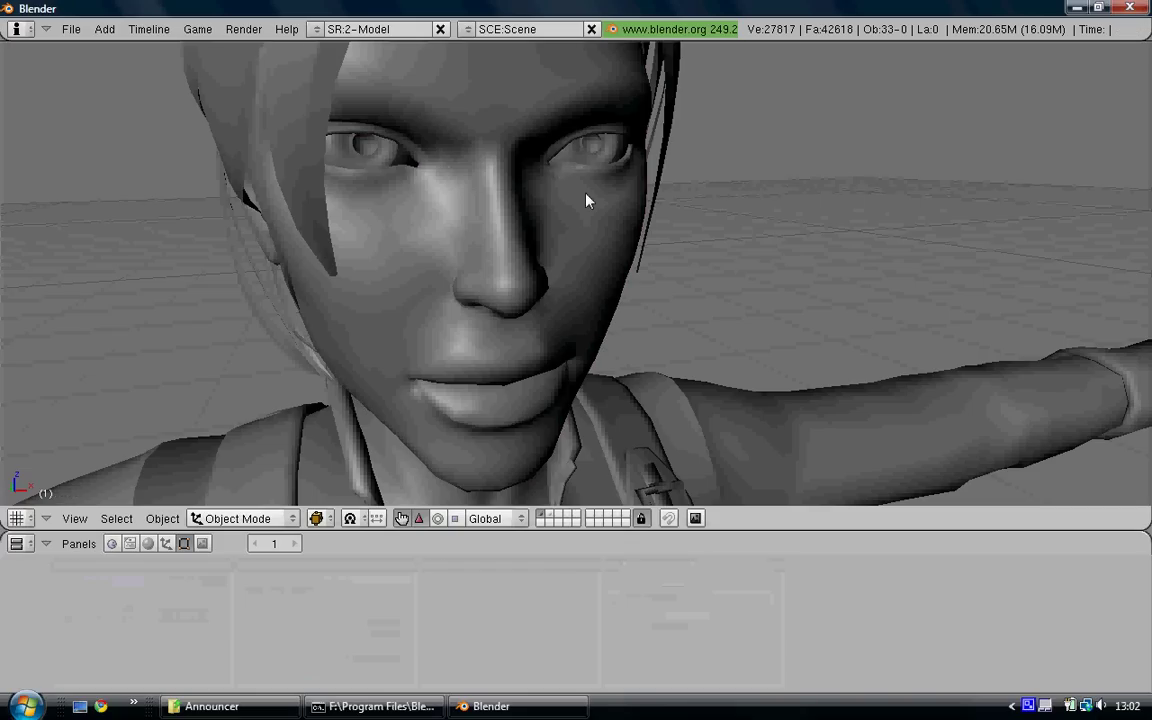
Step: Delete Lara's ponytail and loose hair strand meshes from a side view, leaving the scalp hair
scroll(586, 198, "down", 5)
key("KP_3")
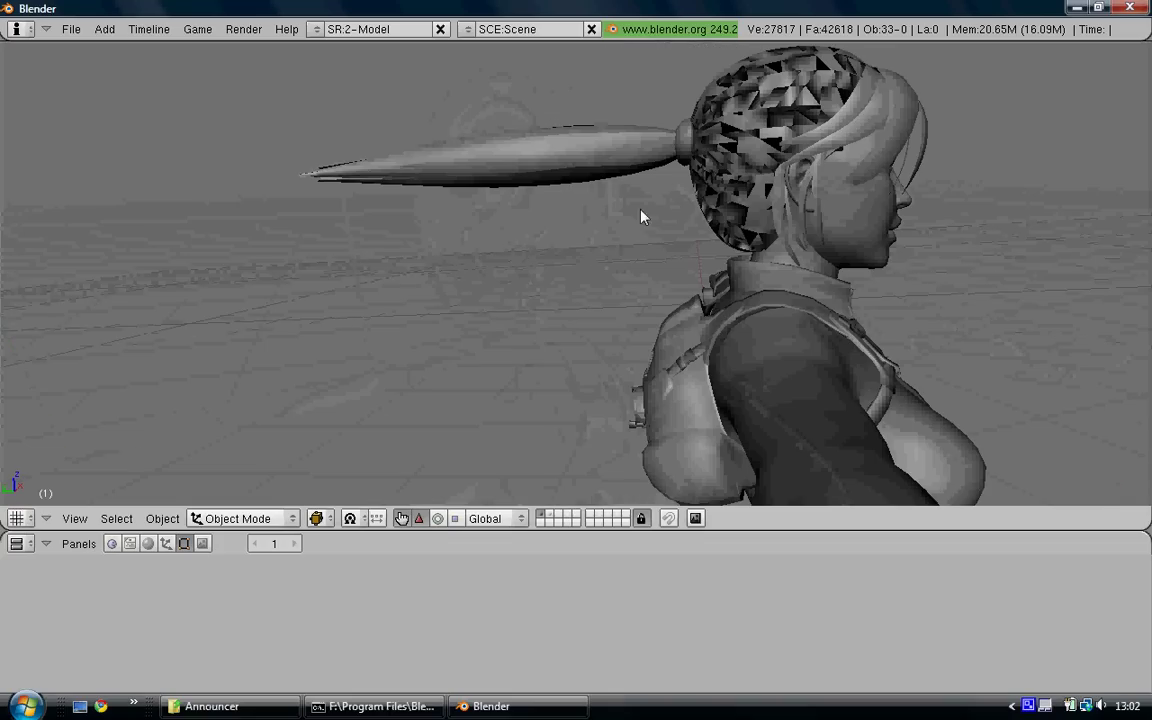
right_click(670, 150)
left_click(663, 152)
right_click(618, 155)
key("x")
key("Return")
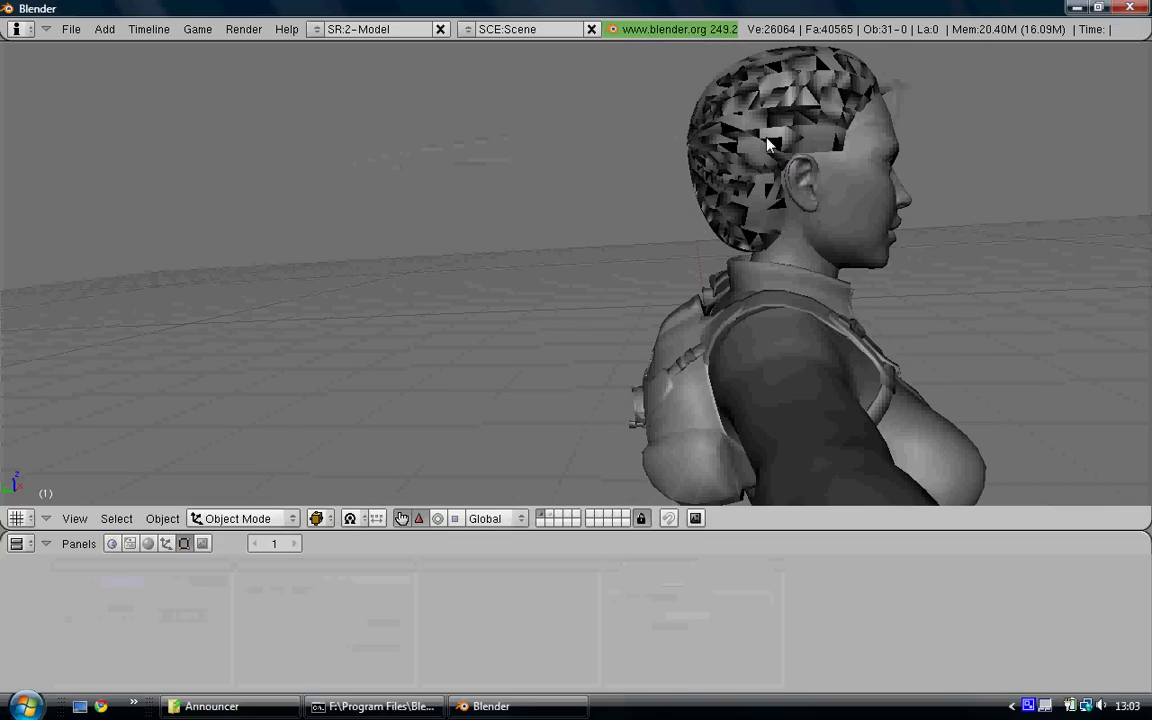
Step: Select the six remaining head meshes, including face, neck, eyes and scalp hair, and move them to layer 2
middle_click_drag(768, 145, 538, 238)
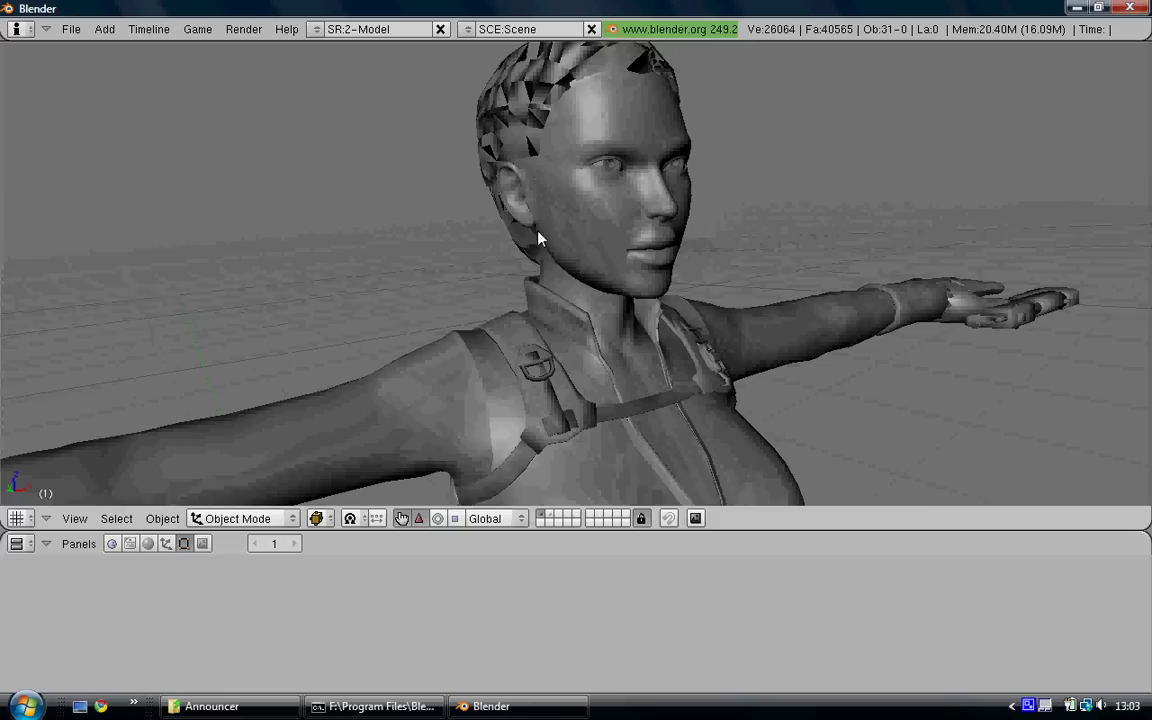
right_click(575, 218)
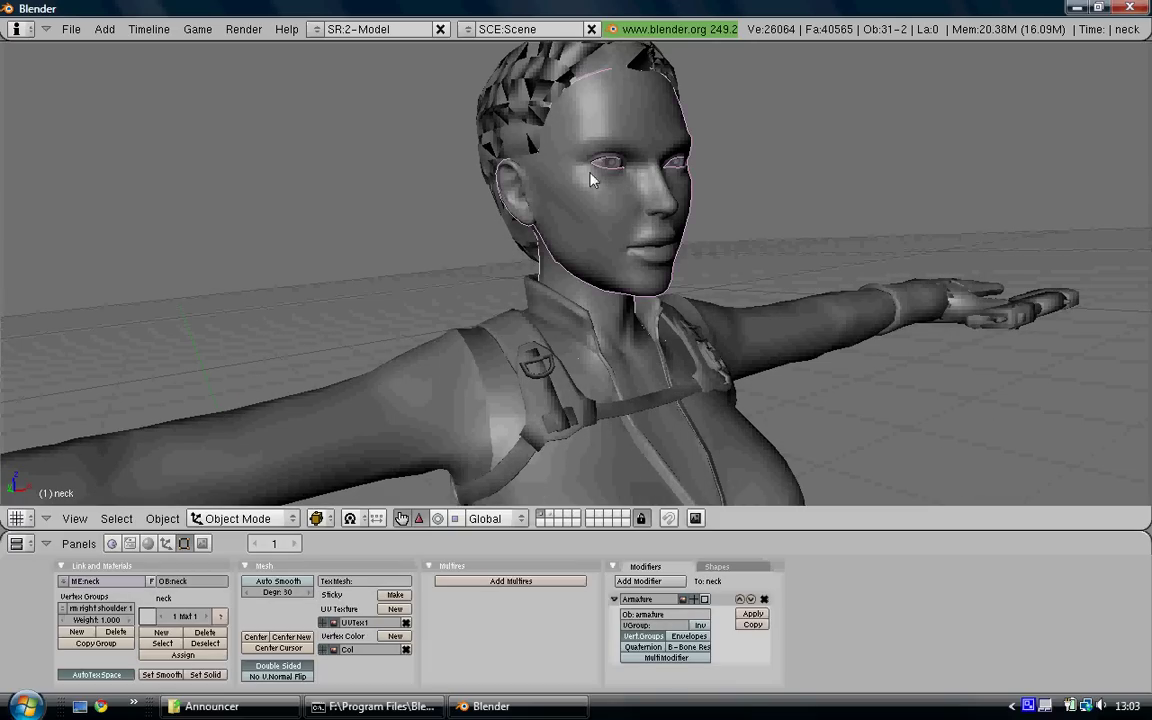
middle_click_drag(590, 180, 358, 110)
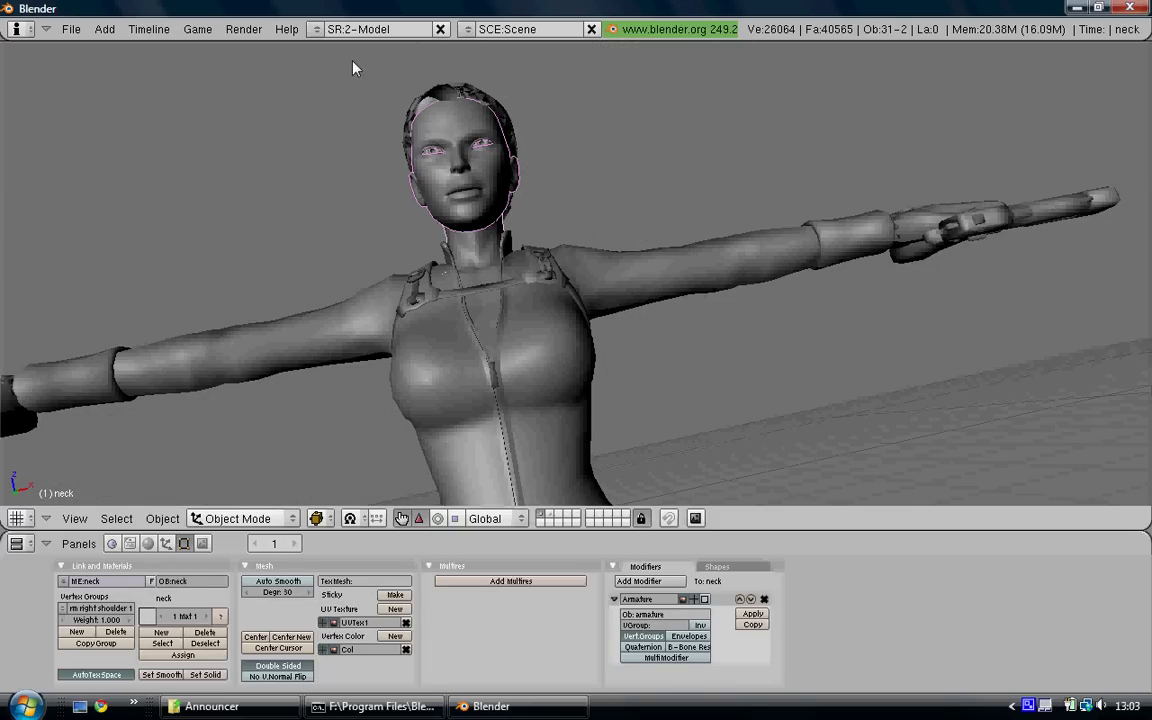
middle_click_drag(587, 228, 720, 257)
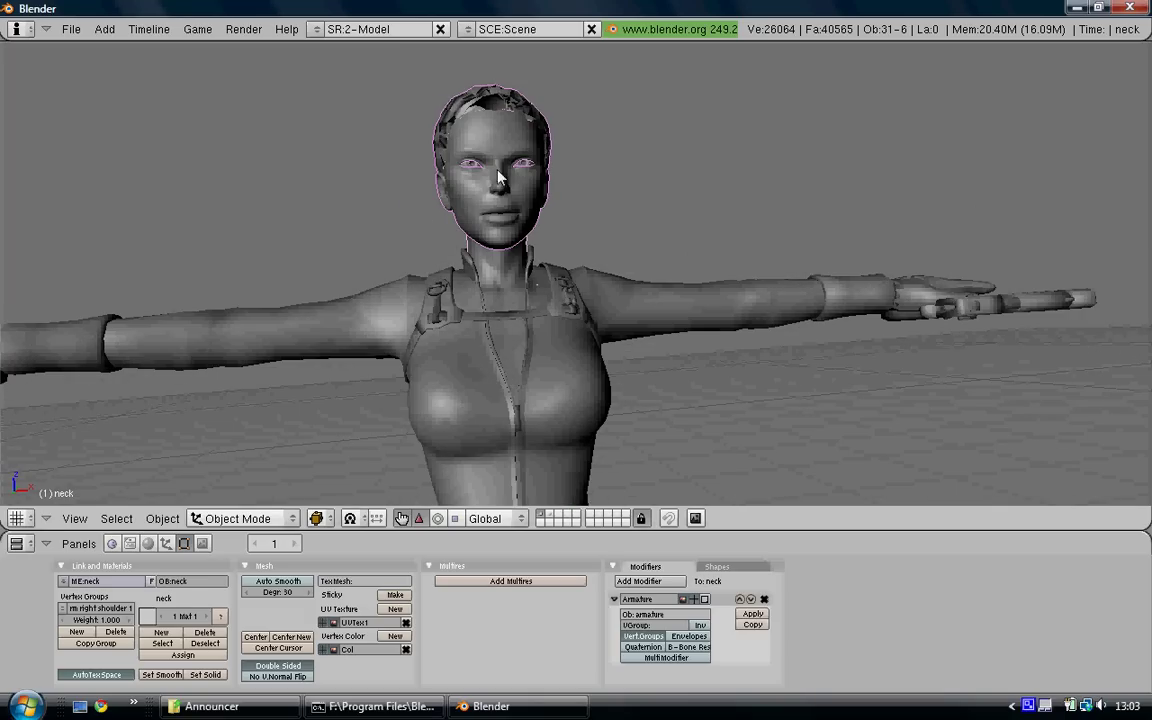
key("g")
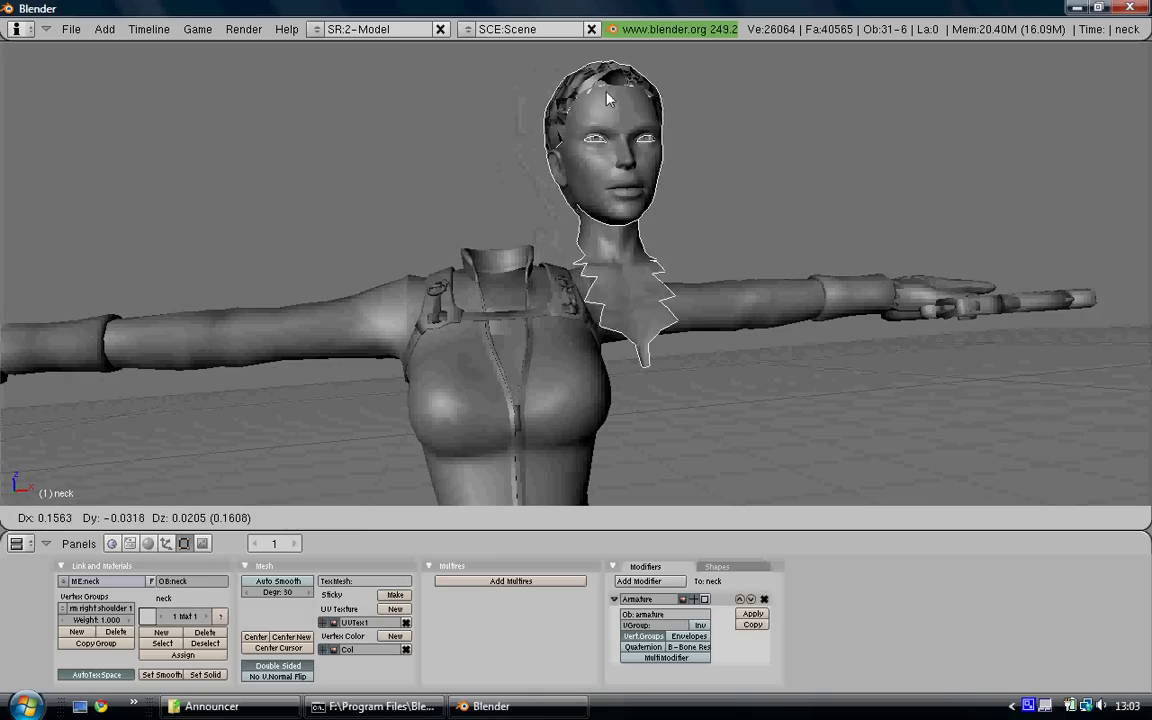
right_click(702, 142)
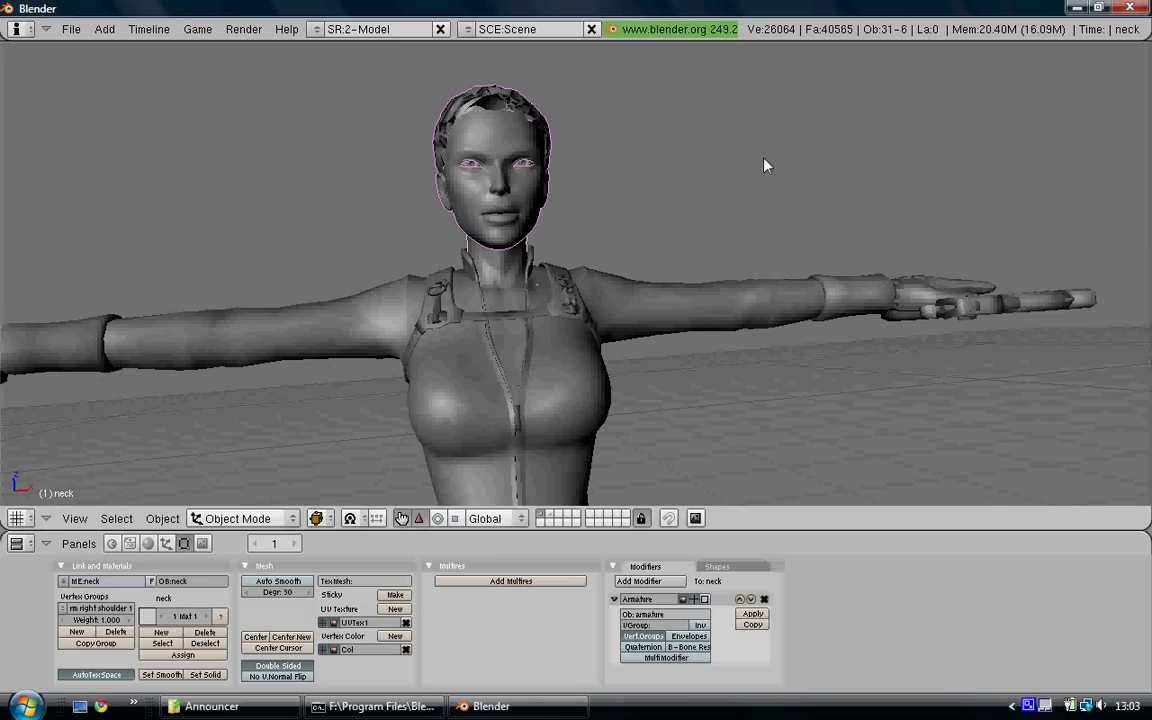
key("m")
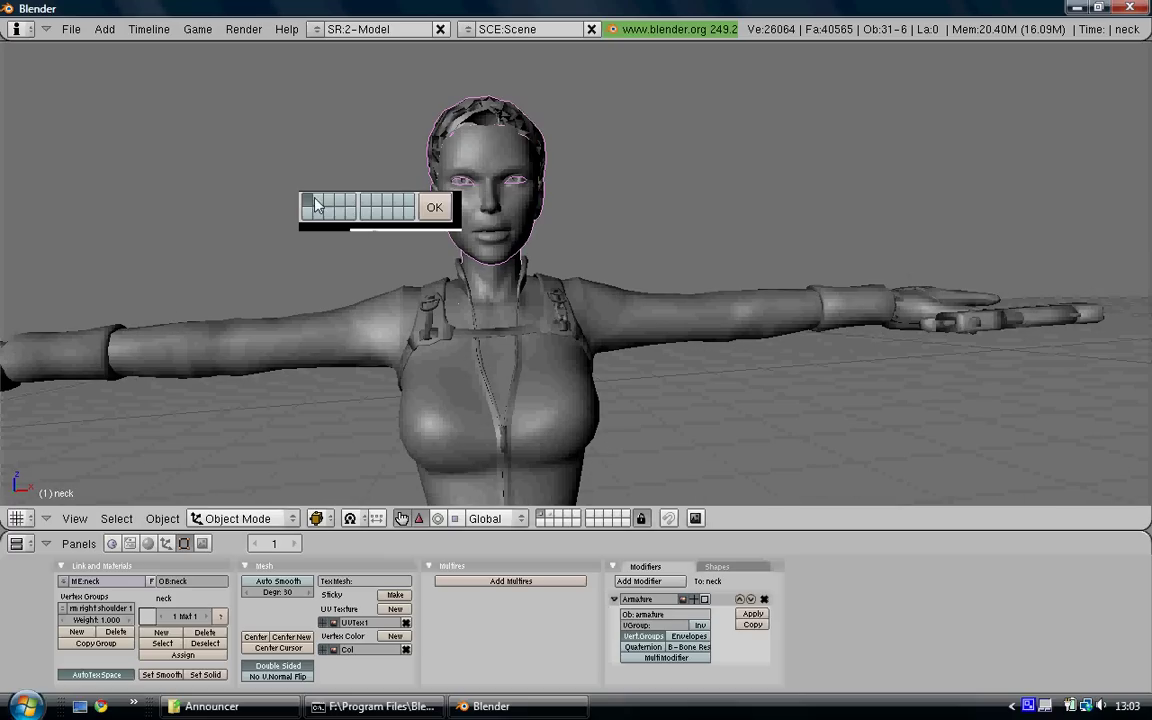
left_click(436, 208)
Step: Select the handguns, holsters, leg straps and waist belt meshes, including belts, thorbelt1 and thorwireframe, and delete them
scroll(463, 257, "down", 4)
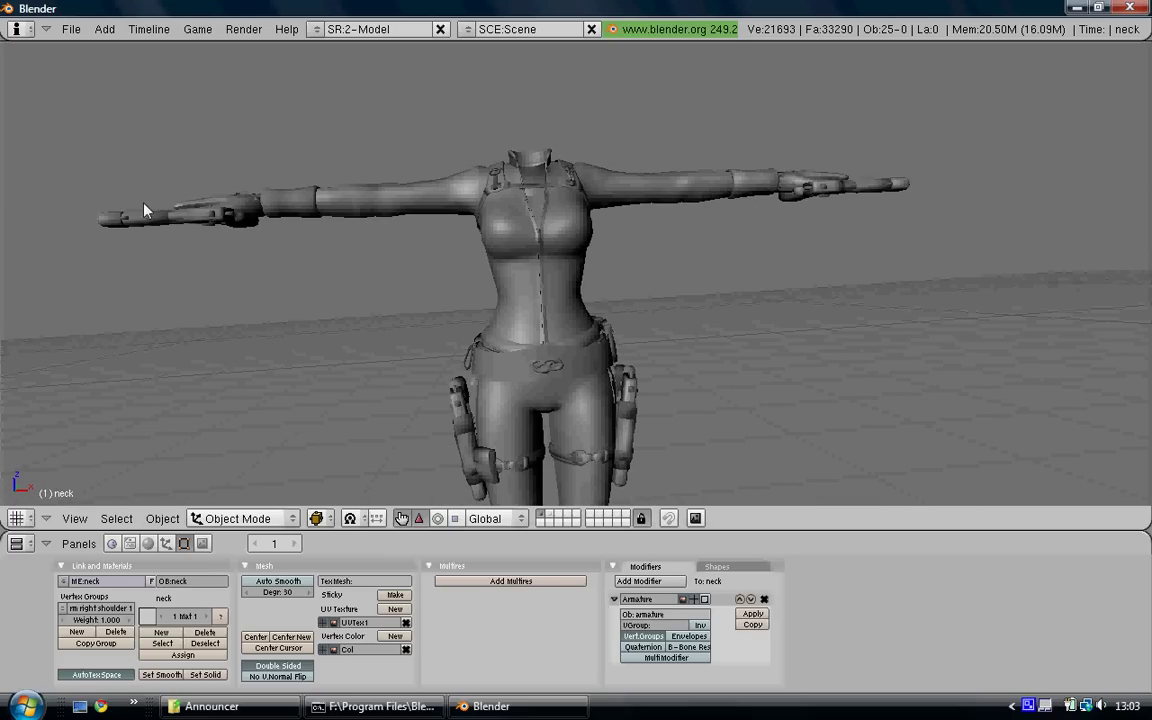
right_click(155, 216)
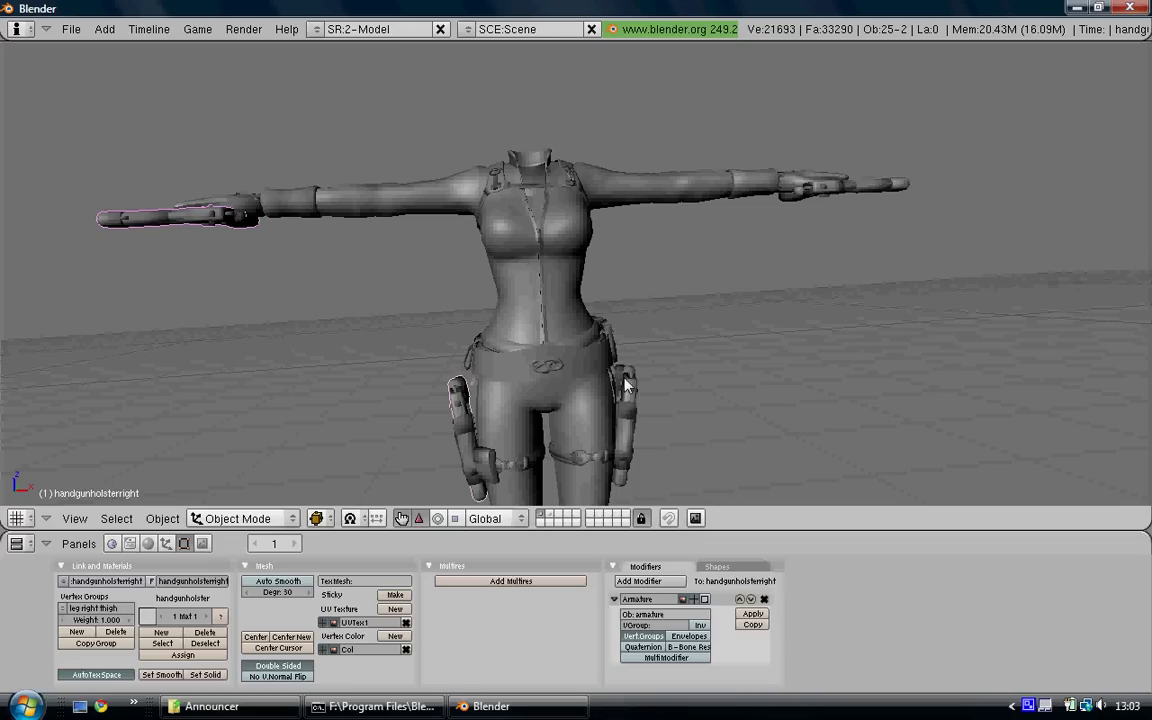
right_click(630, 435, "shift")
right_click(632, 433, "shift")
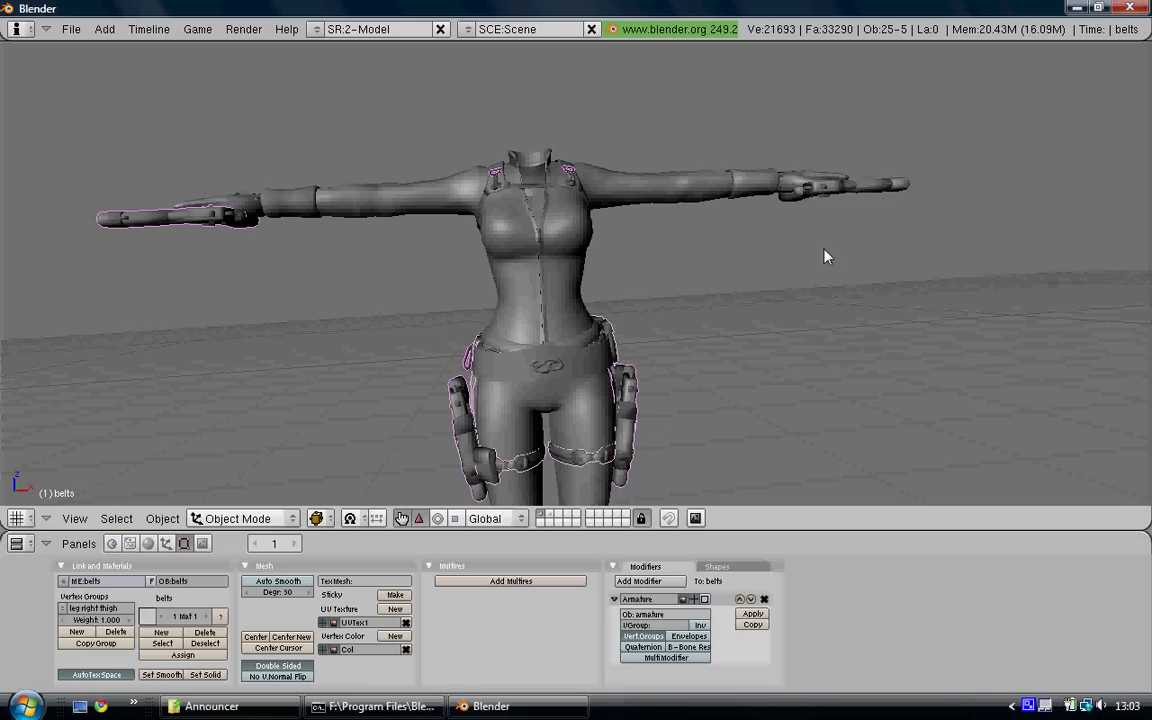
right_click(804, 182, "shift")
right_click(798, 181, "shift")
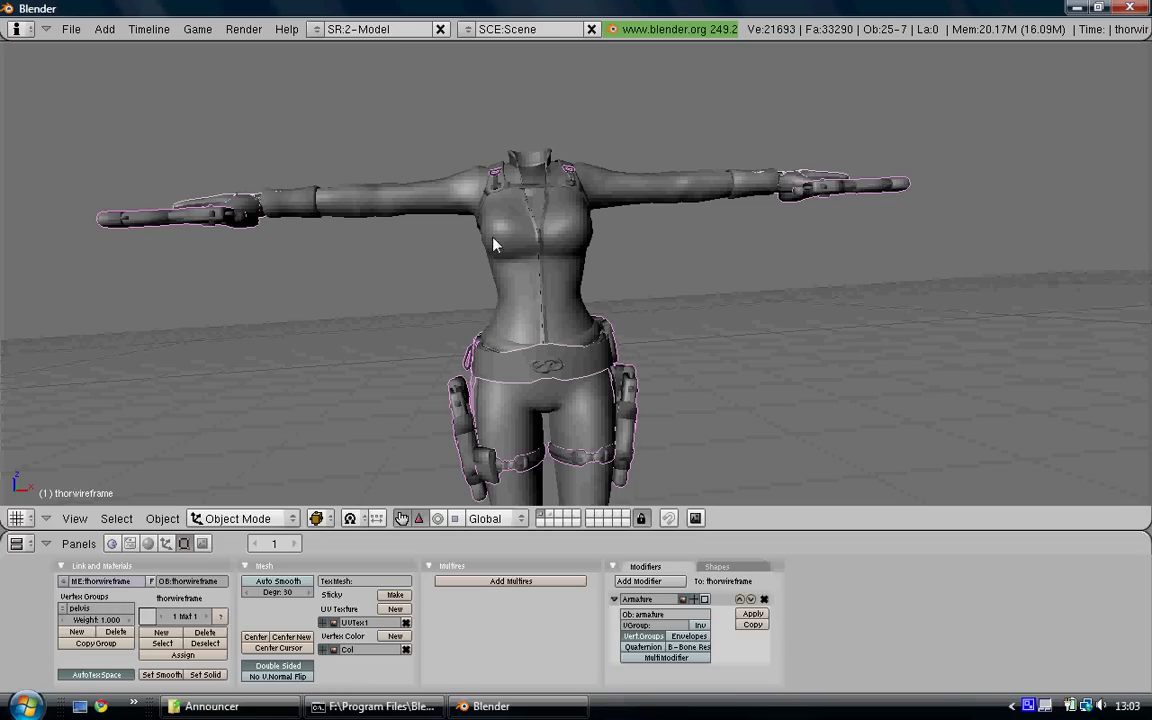
right_click(520, 362, "shift")
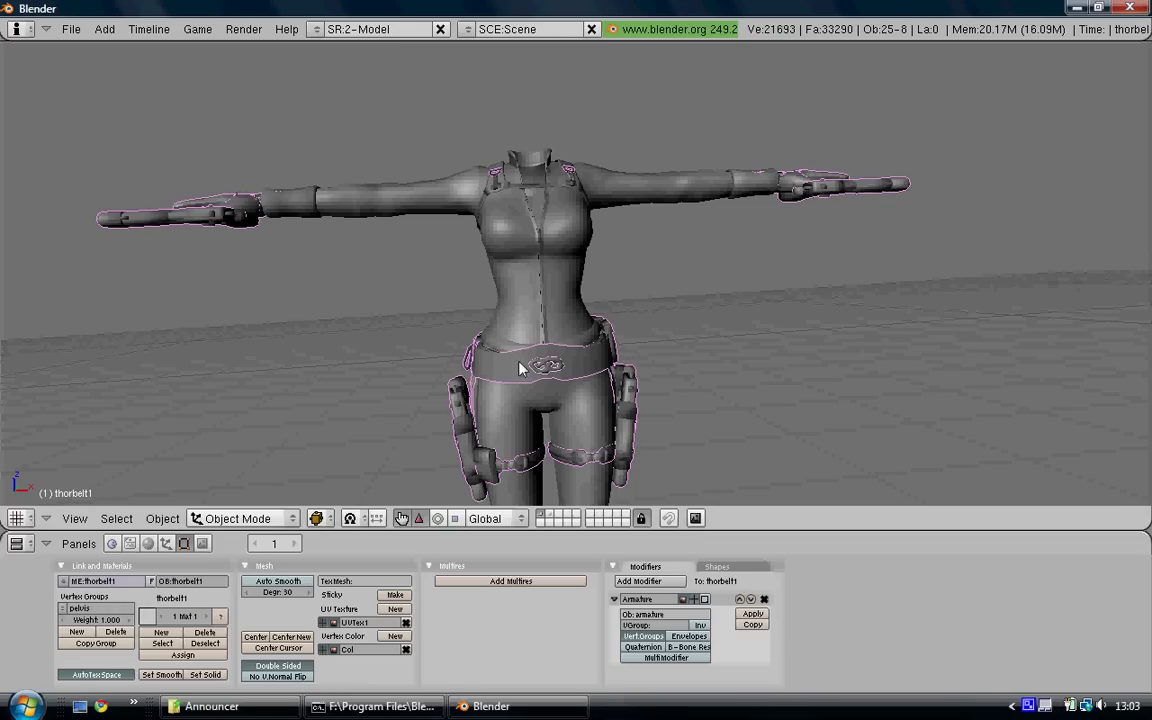
right_click(240, 198, "shift")
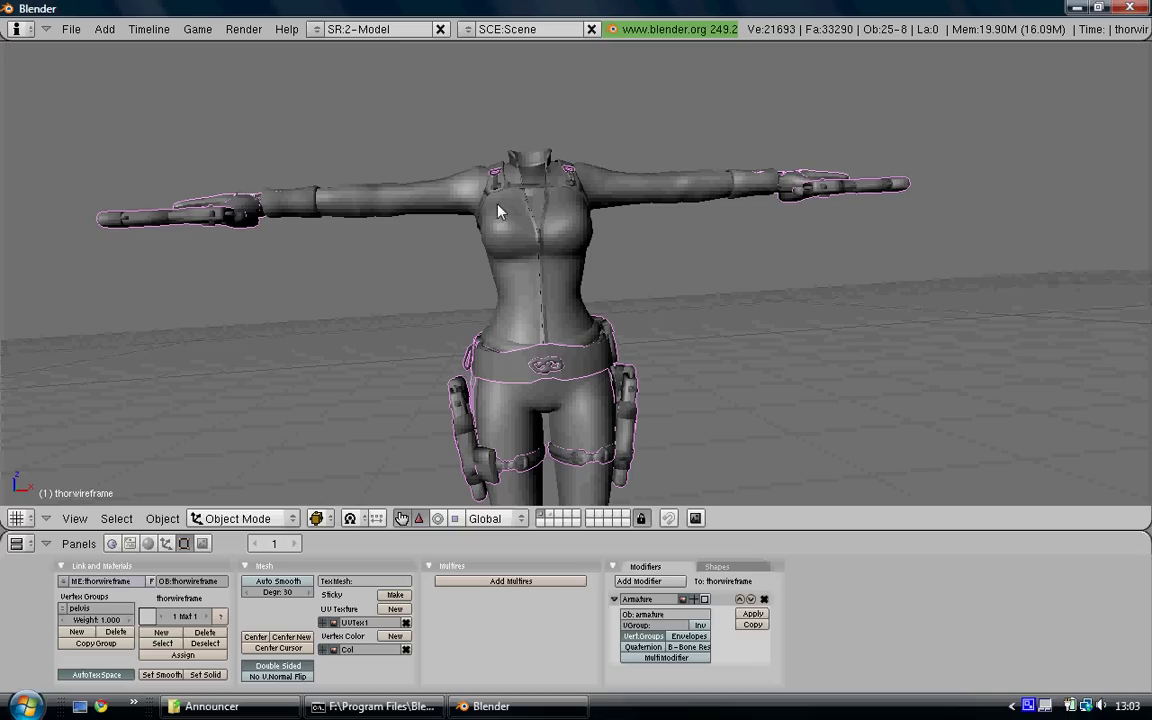
key("x")
left_click(597, 190)
Step: Delete the left and right gauntlet meshes around Lara's hands, keeping the hands mesh
right_click(790, 175)
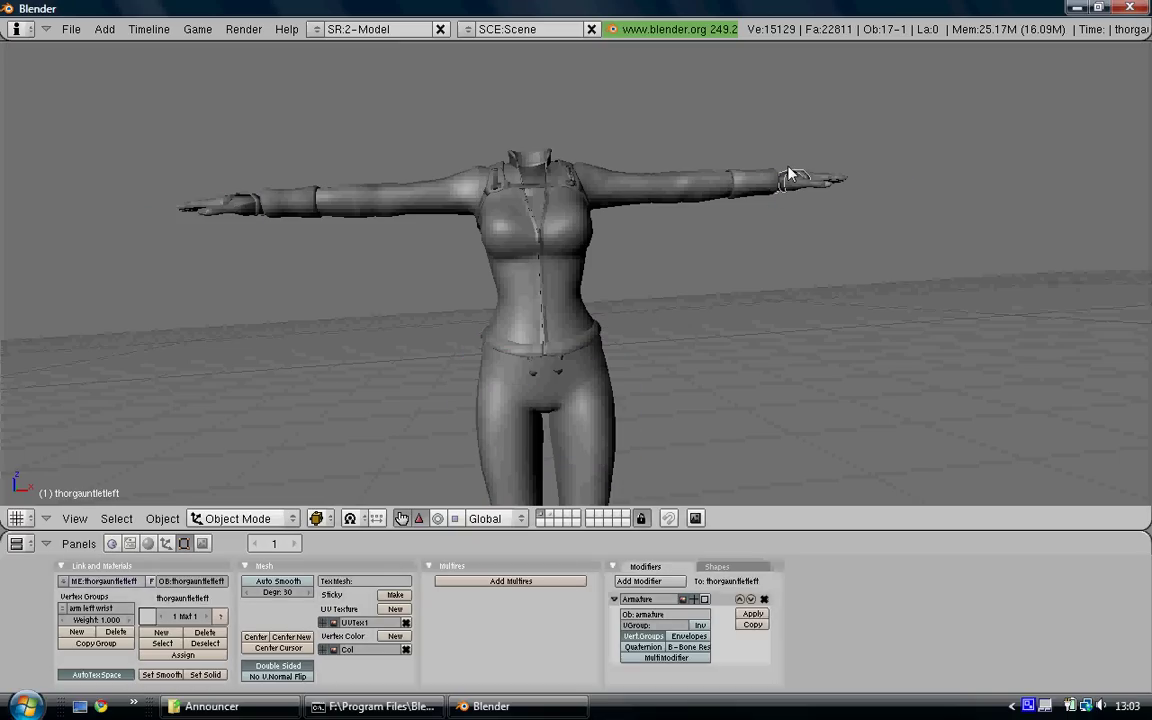
key("x")
key("Return")
right_click(250, 201)
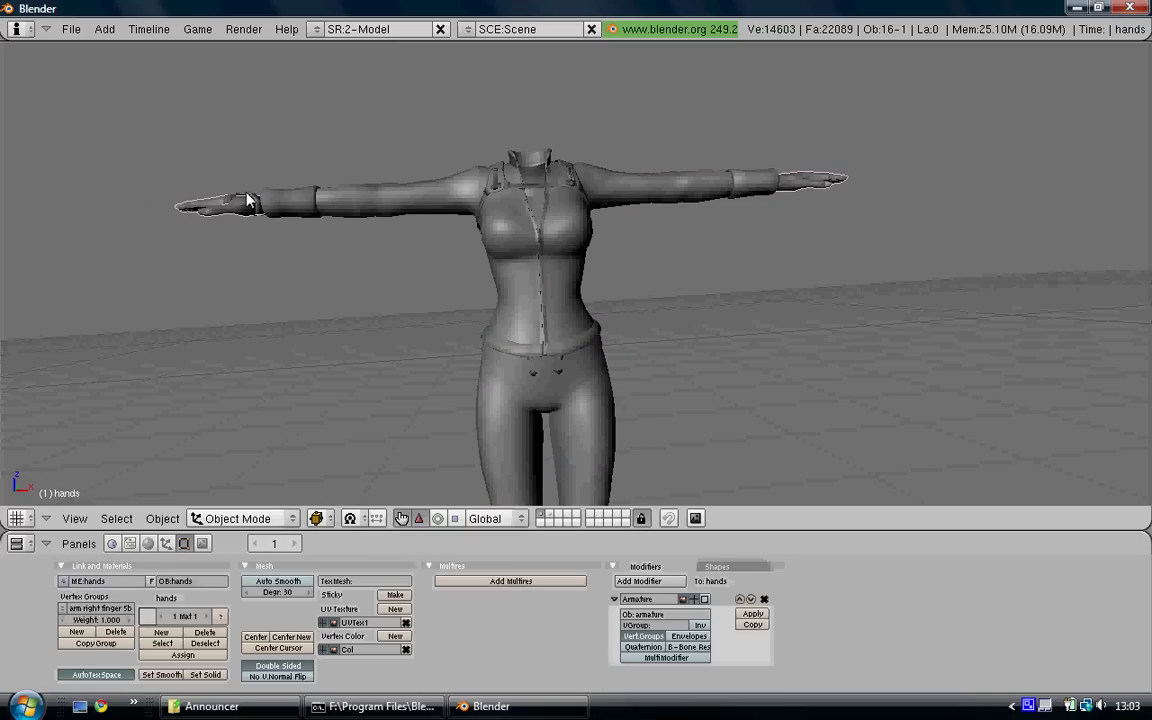
right_click(249, 199)
key("x")
left_click(247, 192)
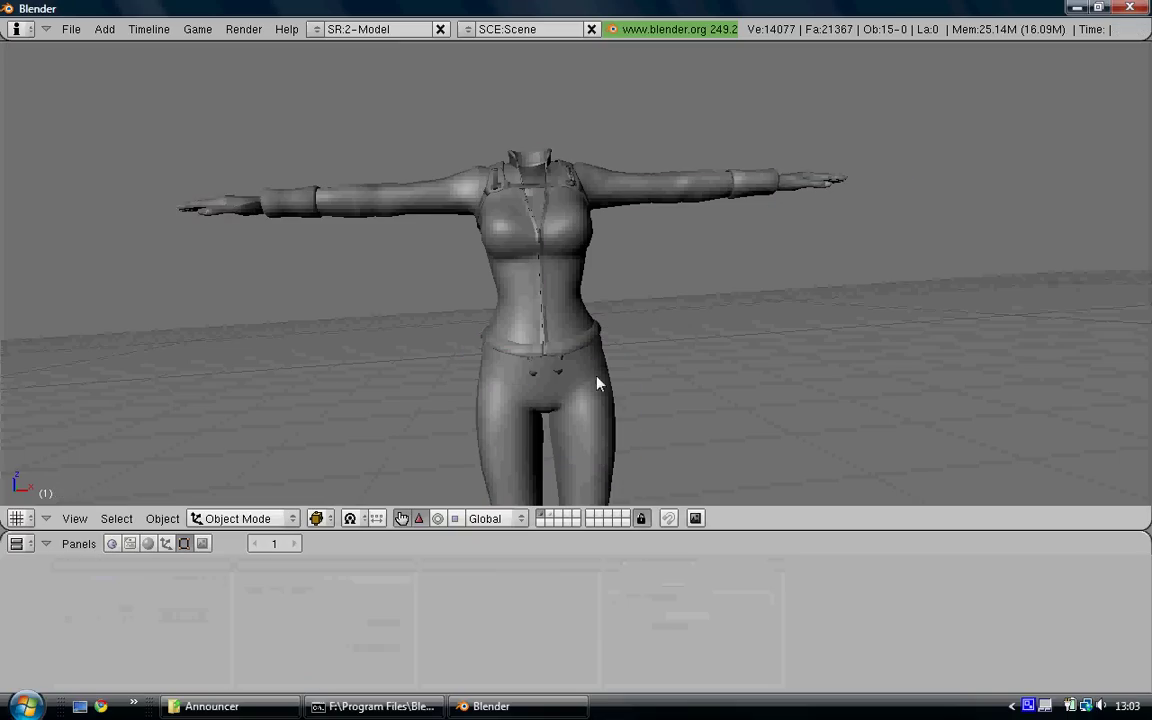
Step: Delete the small stud mesh on the front of Lara's trousers below the waist
right_click(540, 376)
key("x")
left_click(542, 374)
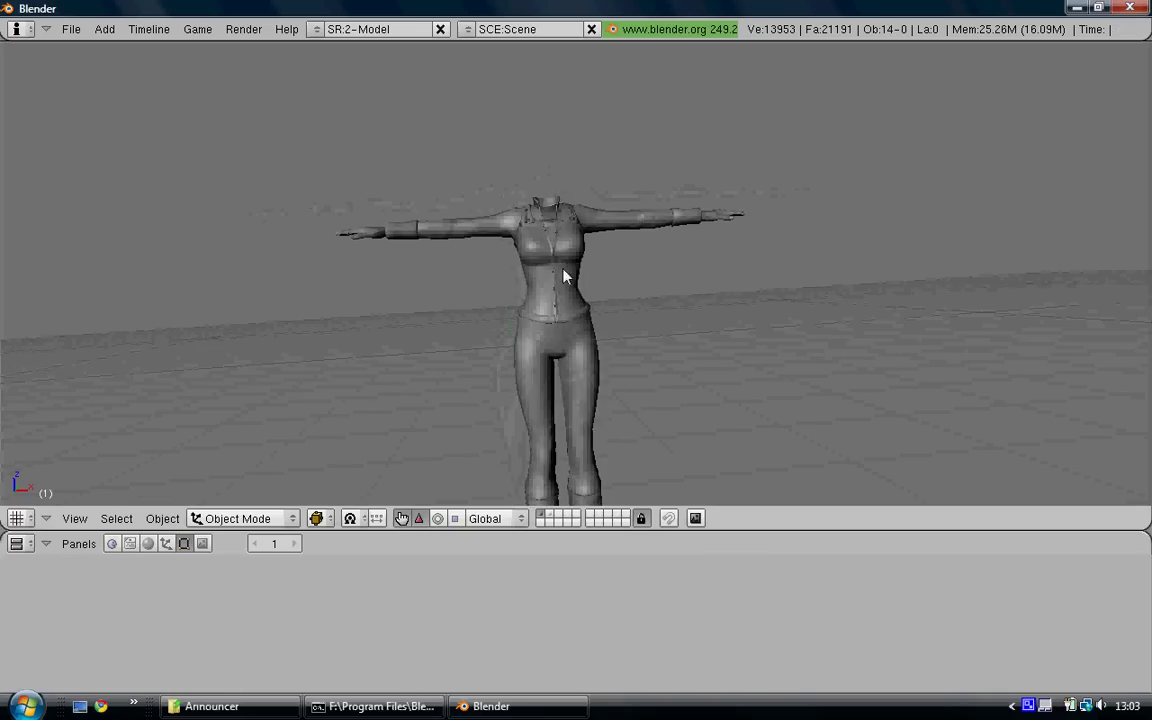
Step: Select the boot strap, zipper, backpack harness and shoulder light meshes, including boots2, zipper1, zipper2, backpack and light1, and delete them
middle_click_drag(563, 276, 590, 170, "shift")
scroll(455, 231, "up", 3)
middle_click_drag(489, 277, 651, 287, "shift")
scroll(651, 287, "up", 3)
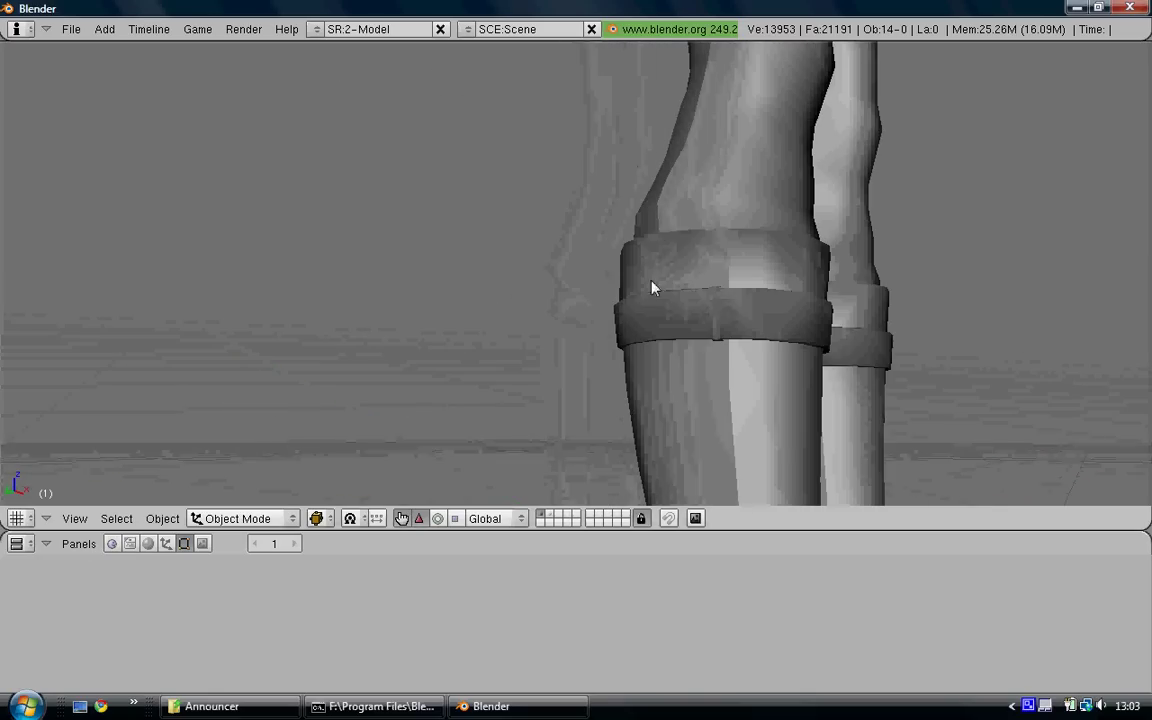
right_click(711, 302)
scroll(717, 273, "down", 1)
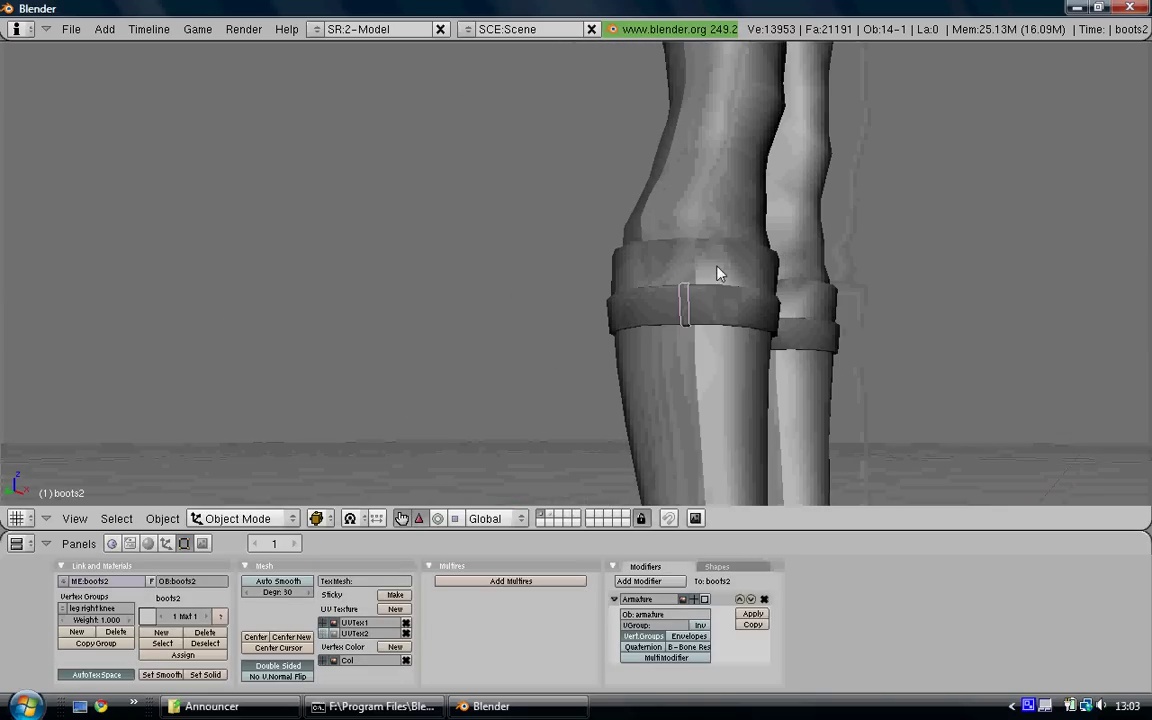
middle_click_drag(717, 273, 581, 267)
scroll(572, 230, "down", 4)
middle_click_drag(563, 195, 539, 356, "shift")
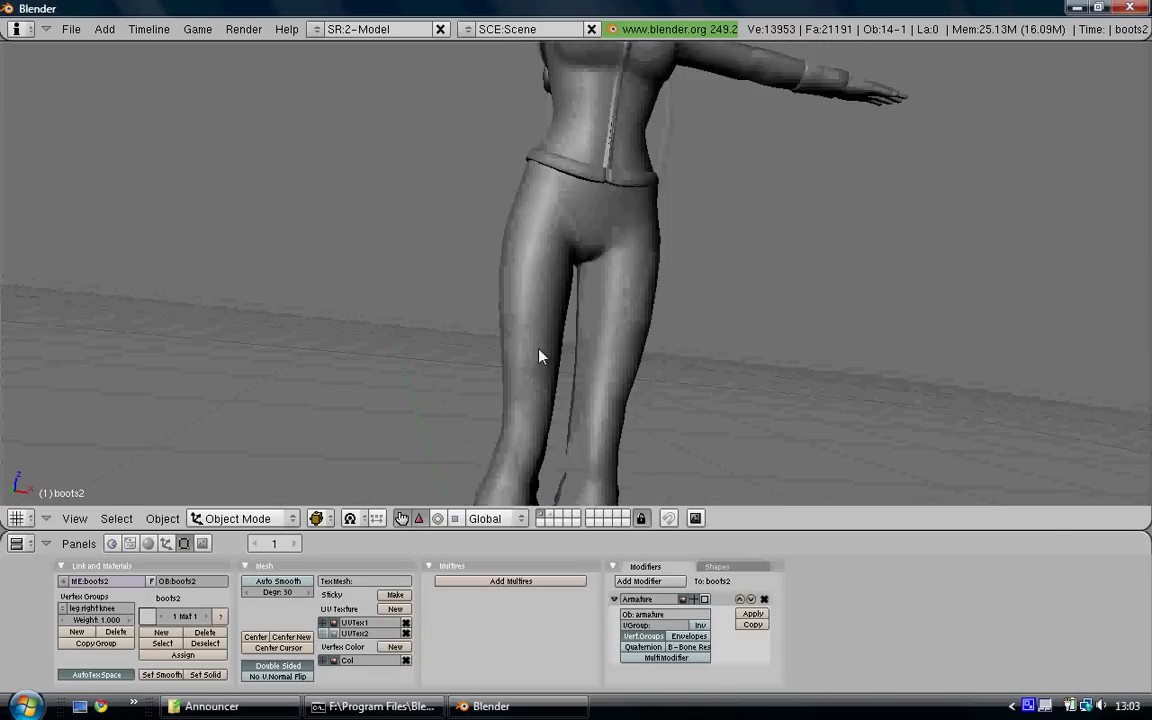
scroll(560, 380, "up", 6)
right_click(493, 318)
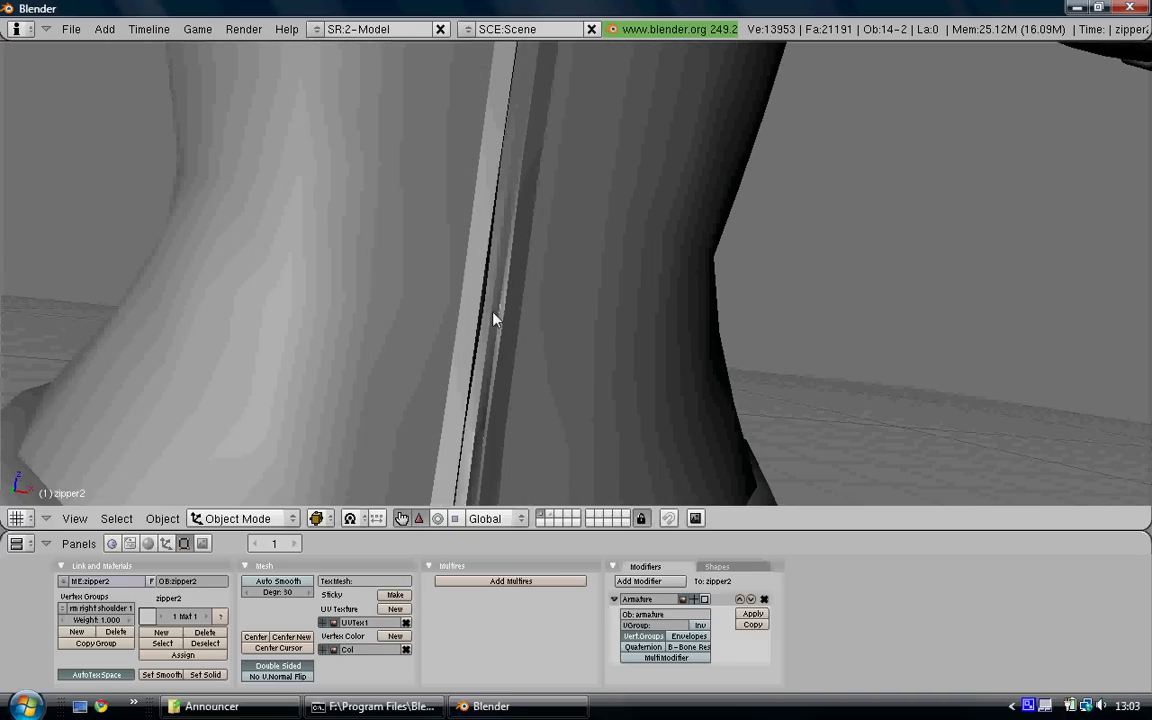
scroll(496, 327, "down", 5)
right_click(538, 248)
scroll(532, 247, "down", 2)
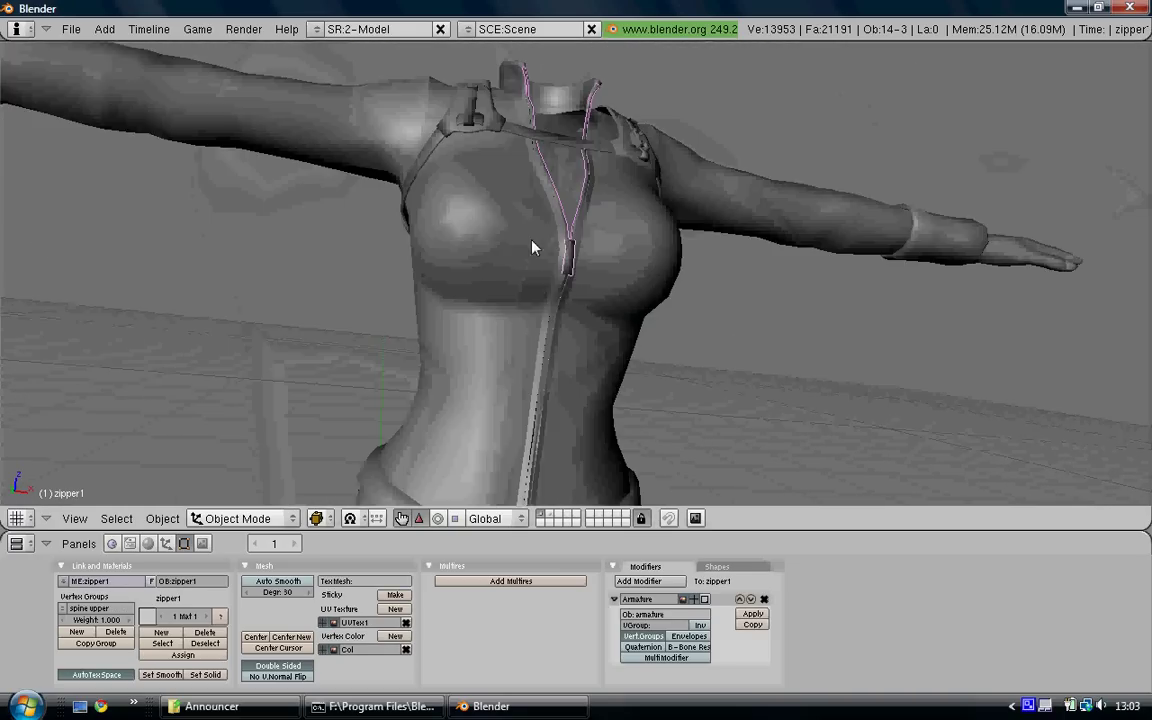
middle_click_drag(532, 247, 408, 238)
right_click(408, 238)
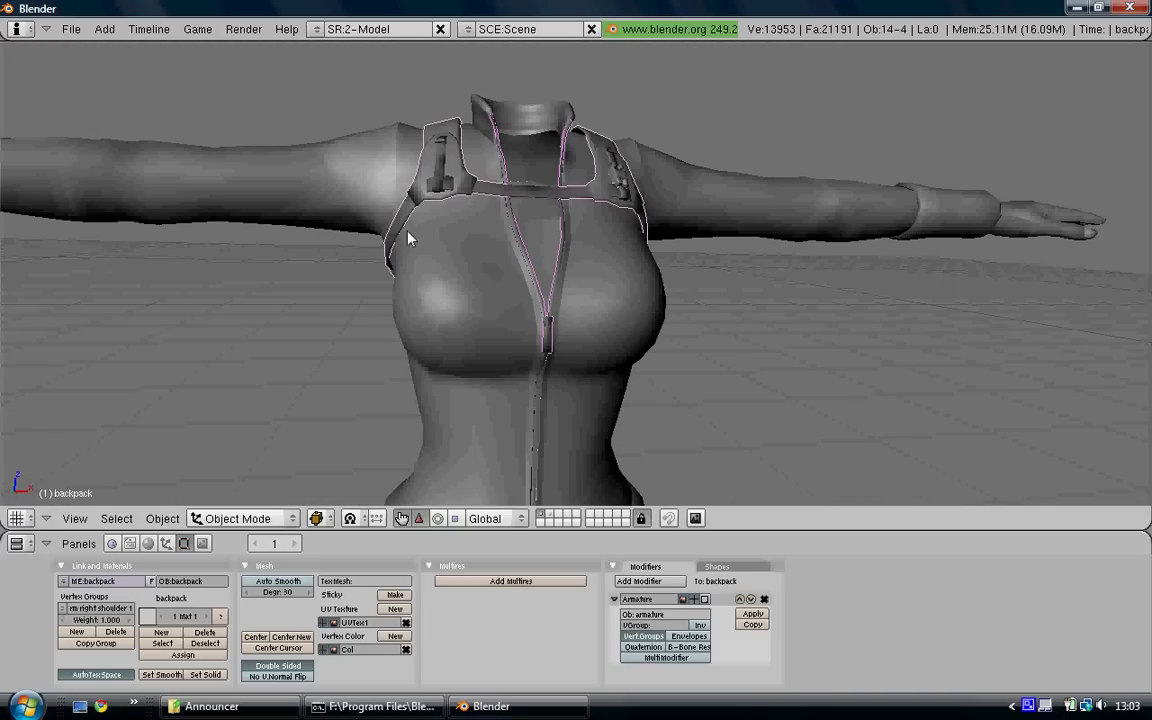
right_click(626, 164, "shift")
middle_click_drag(573, 238, 414, 354)
scroll(414, 354, "up", 2)
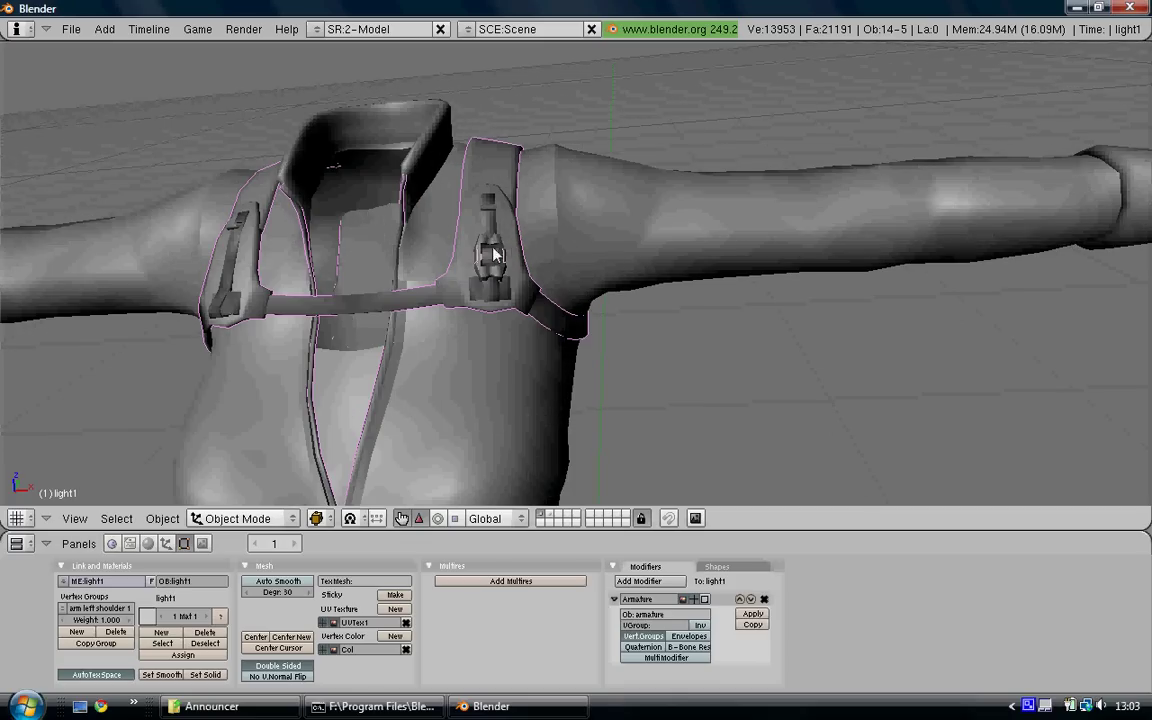
mouse_move(493, 255)
middle_mouse_down()
mouse_move(360, 342)
mouse_move(465, 265)
mouse_move(432, 342)
mouse_move(717, 273)
mouse_move(399, 370)
mouse_move(460, 378)
mouse_move(640, 296)
mouse_move(695, 355)
mouse_move(674, 411)
mouse_move(612, 375)
mouse_move(504, 404)
mouse_move(415, 223)
middle_mouse_up()
right_click(558, 224)
key("x")
left_click(560, 216)
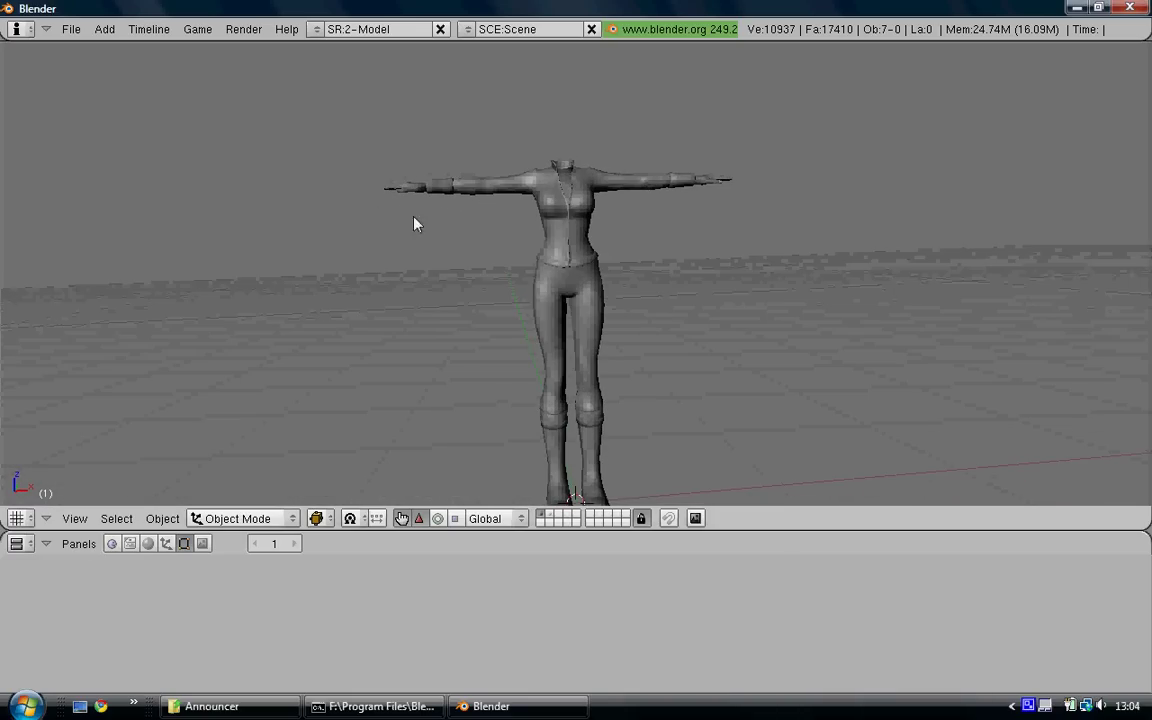
Step: Move Lara's hands mesh to layer 2
right_click(399, 192)
key("m")
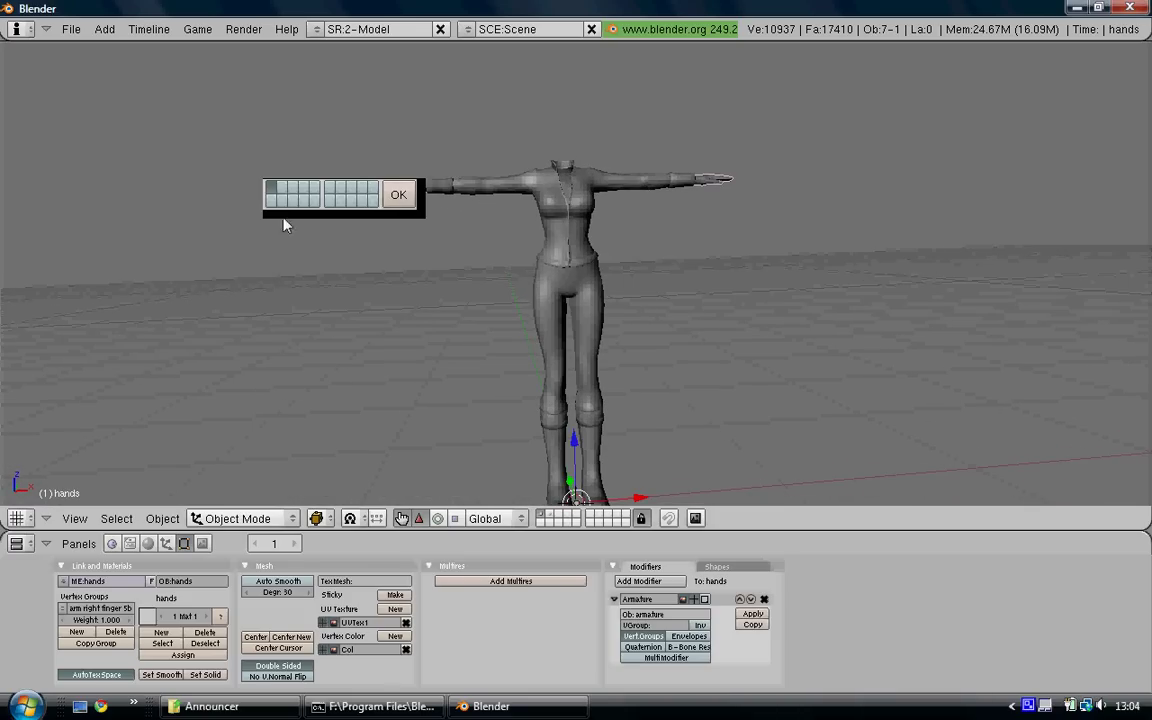
left_click(282, 187)
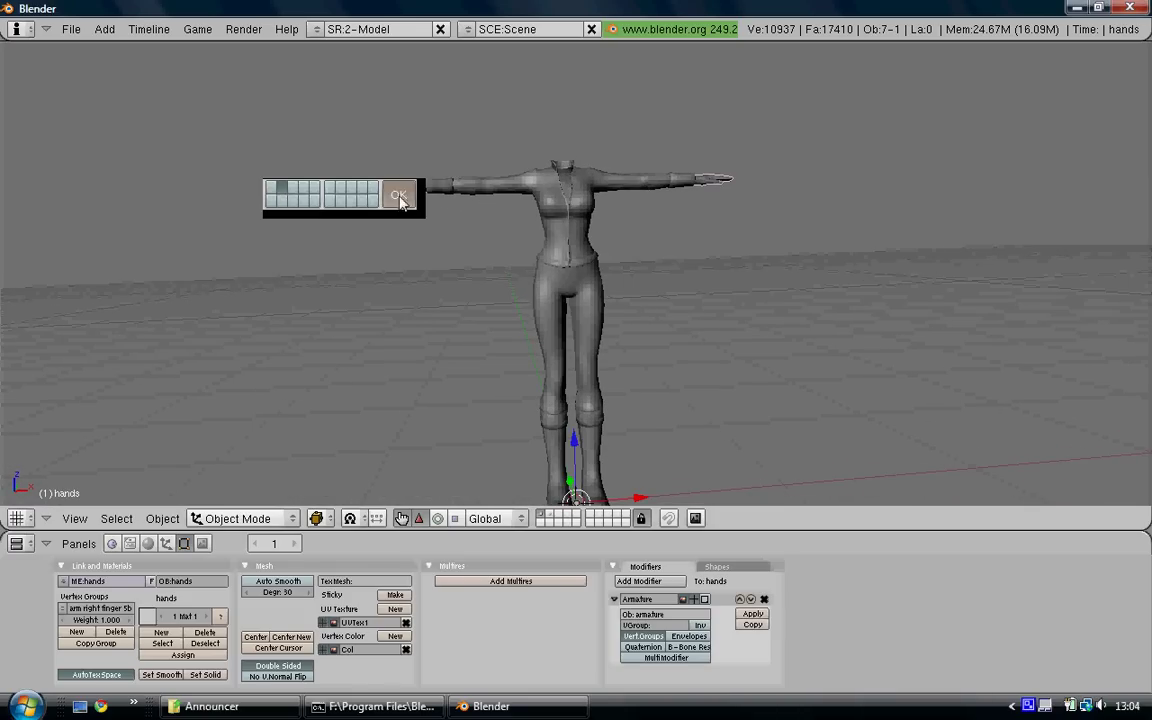
left_click(398, 196)
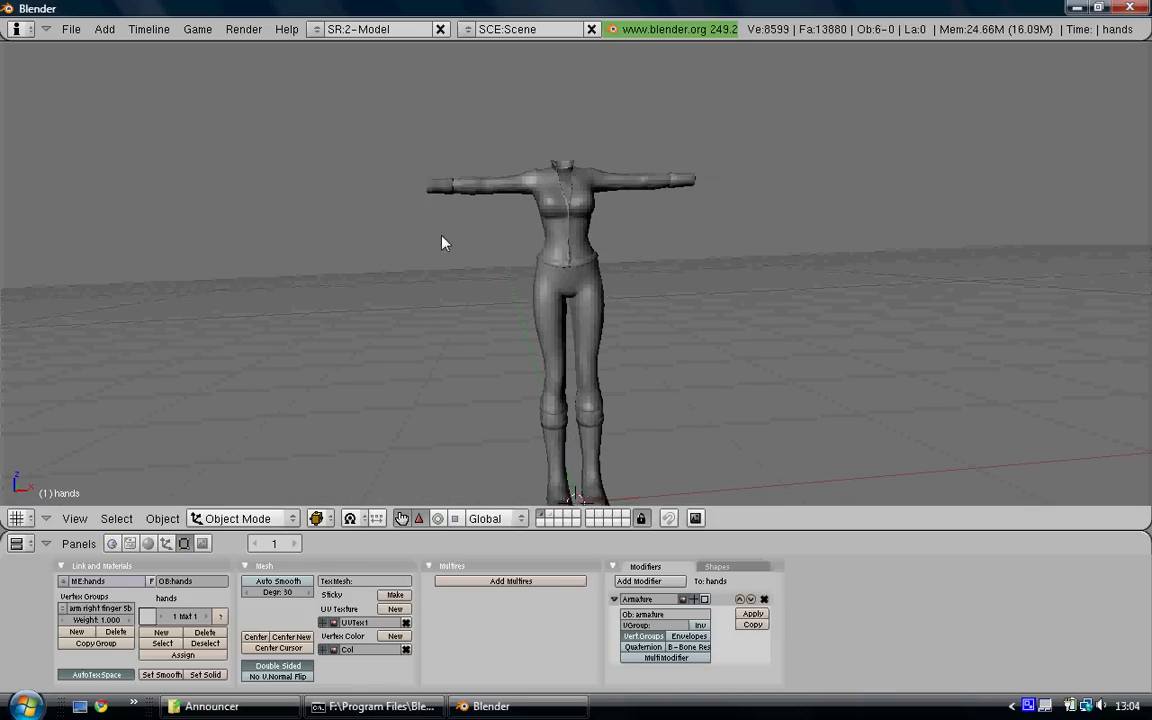
Step: Select Lara's jacket, trousers and boots1 meshes and join them into a single body object
right_click(544, 226)
middle_click_drag(519, 200, 536, 147, "shift")
right_click(572, 268, "shift")
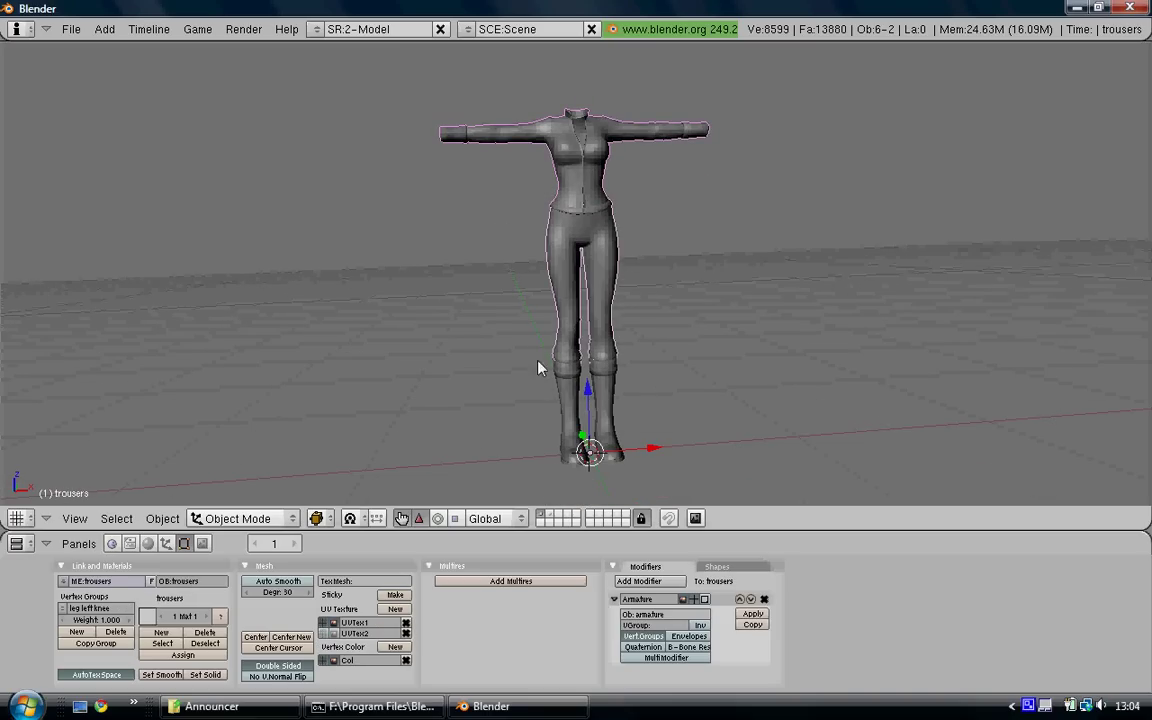
right_click(565, 388, "shift")
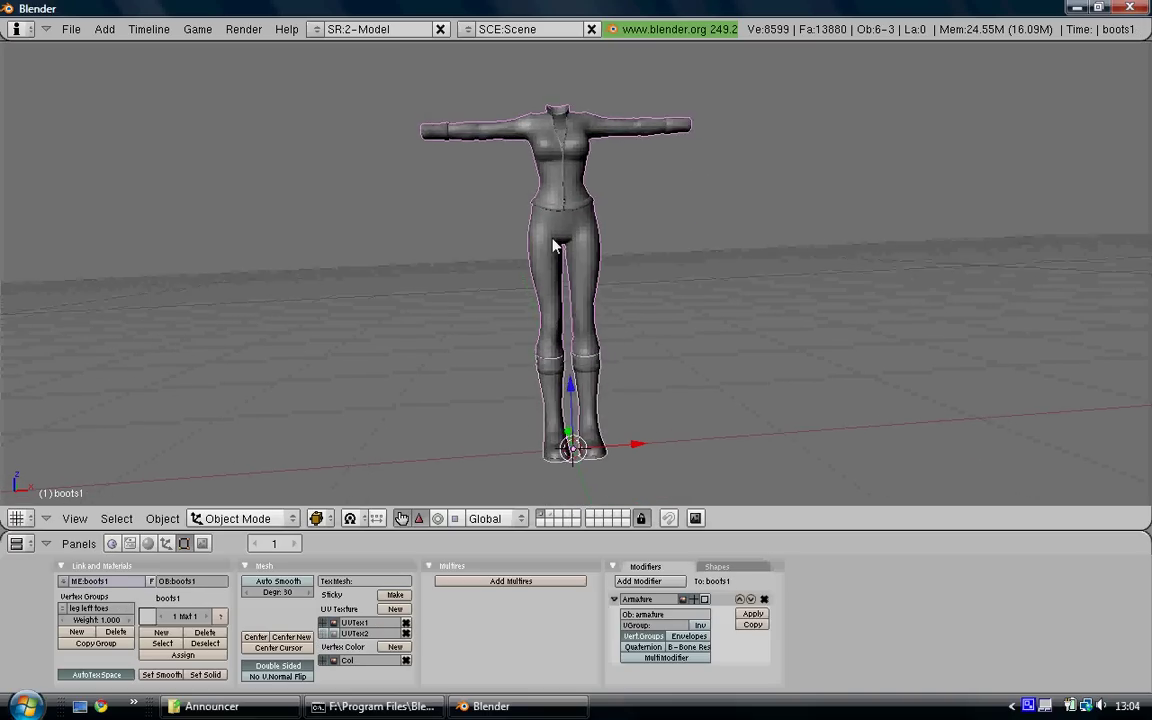
key("KP_Decimal")
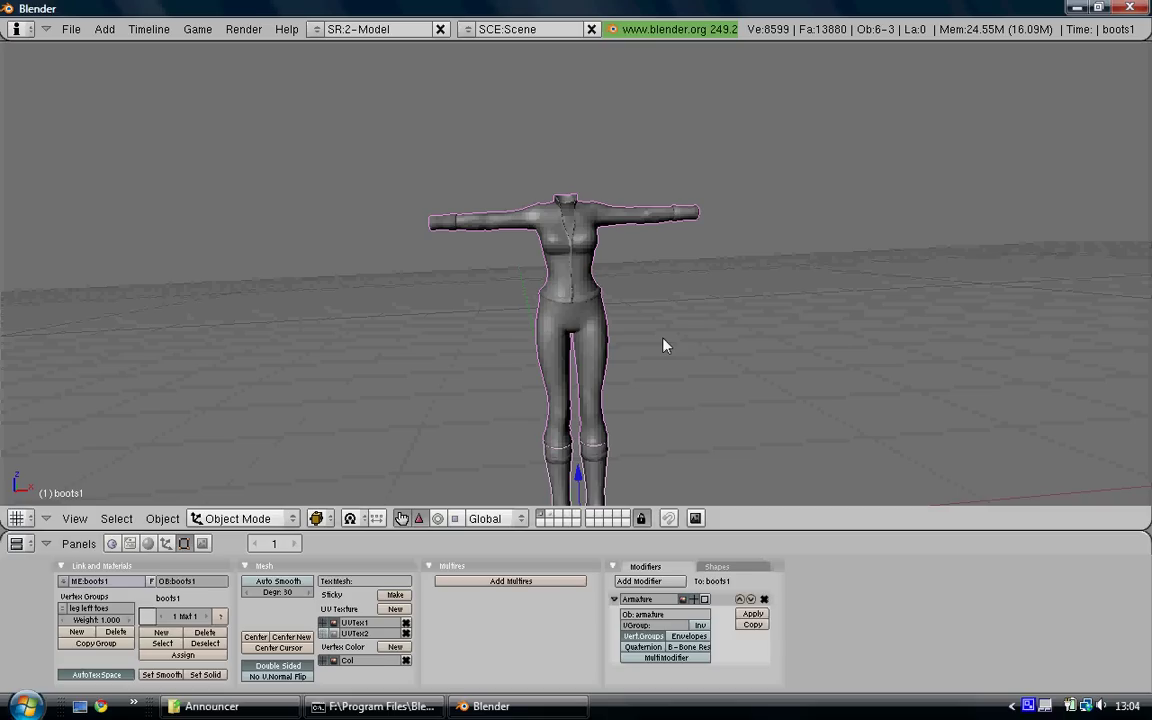
key("ctrl+j")
left_click(665, 340)
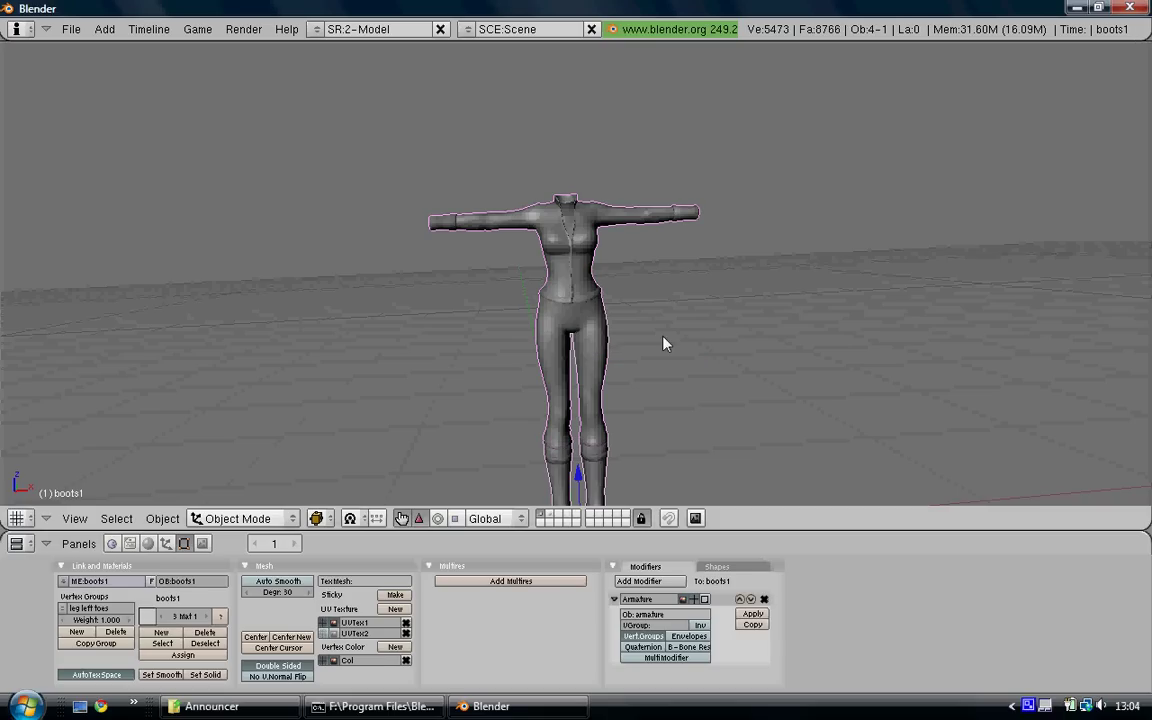
key("g")
key("Escape")
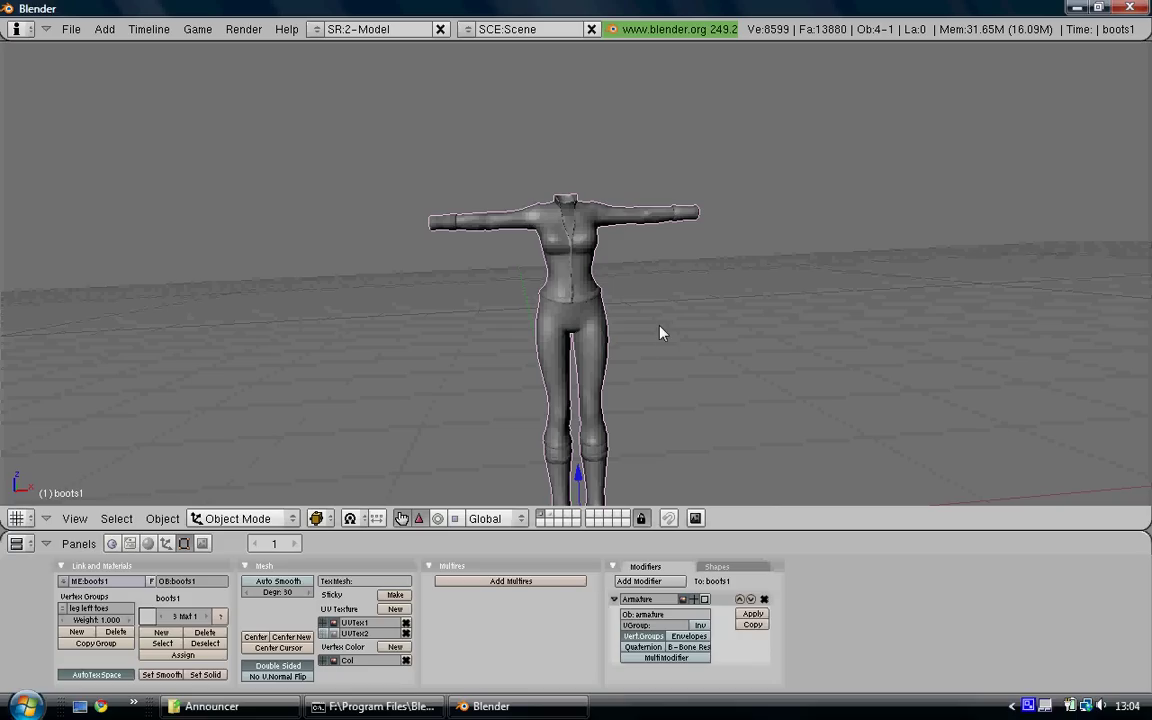
Step: Unhide the Announcer model and deselect all objects
key("alt+h")
key("a")
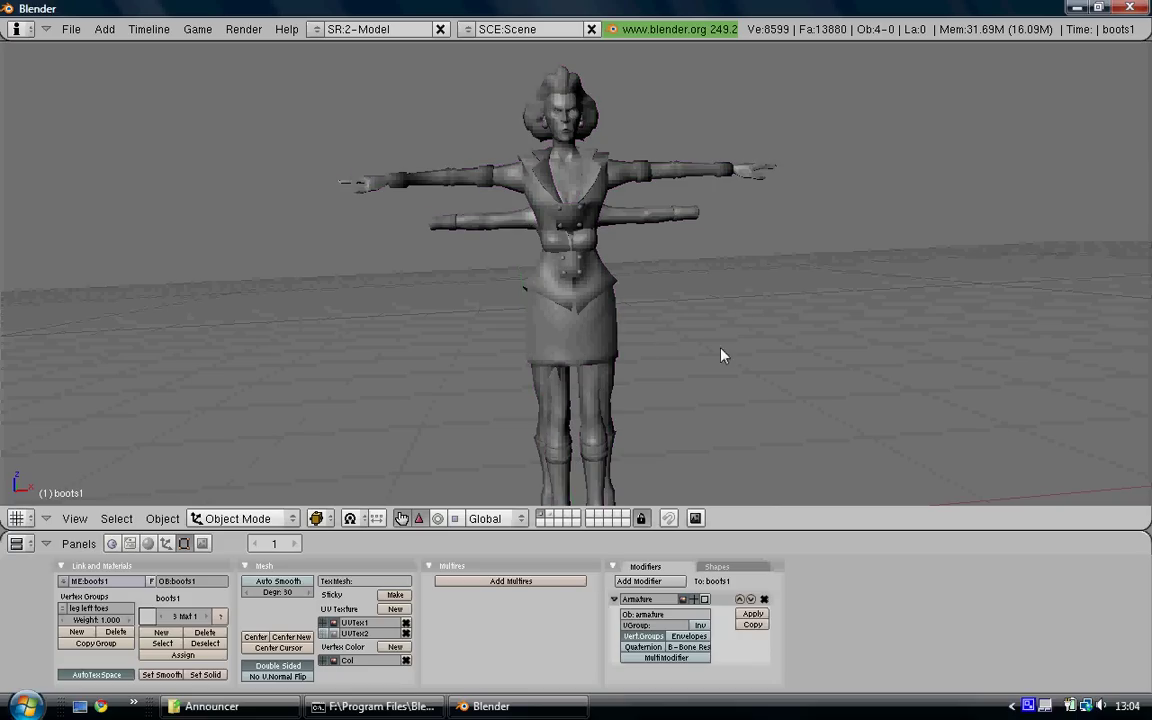
middle_click_drag(724, 356, 490, 295)
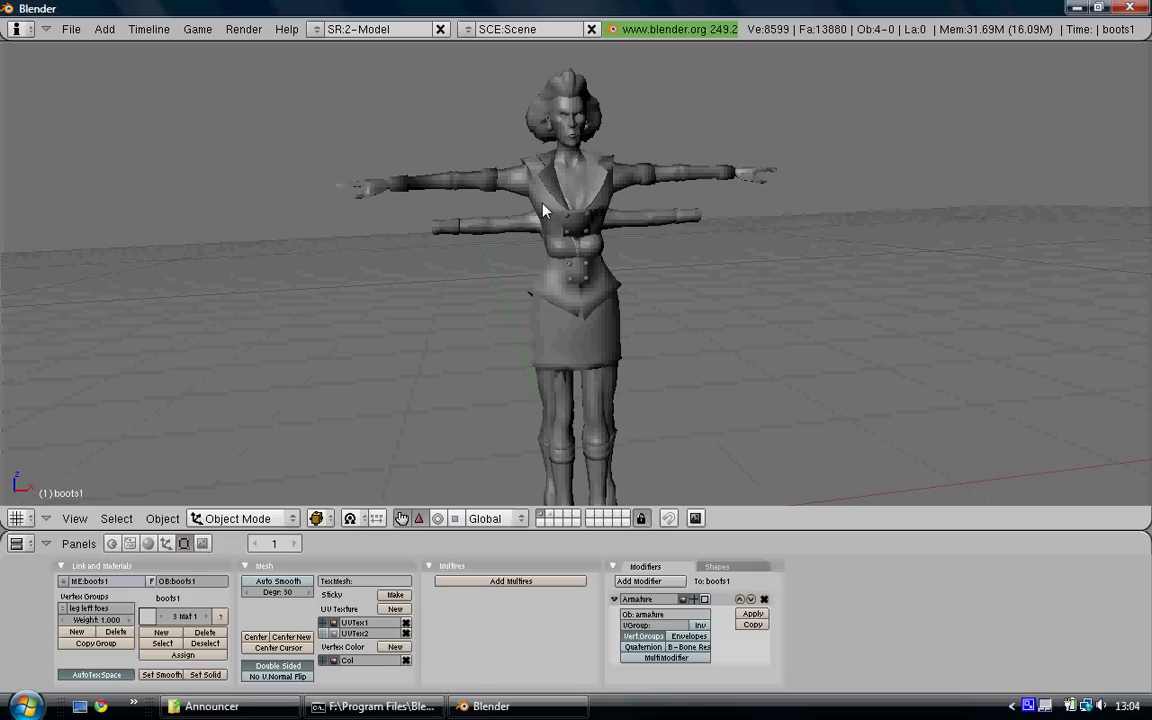
Step: Select the three Announcer meshes and scale them uniformly to about 0.87 to match the height of Lara's body
right_click(450, 190)
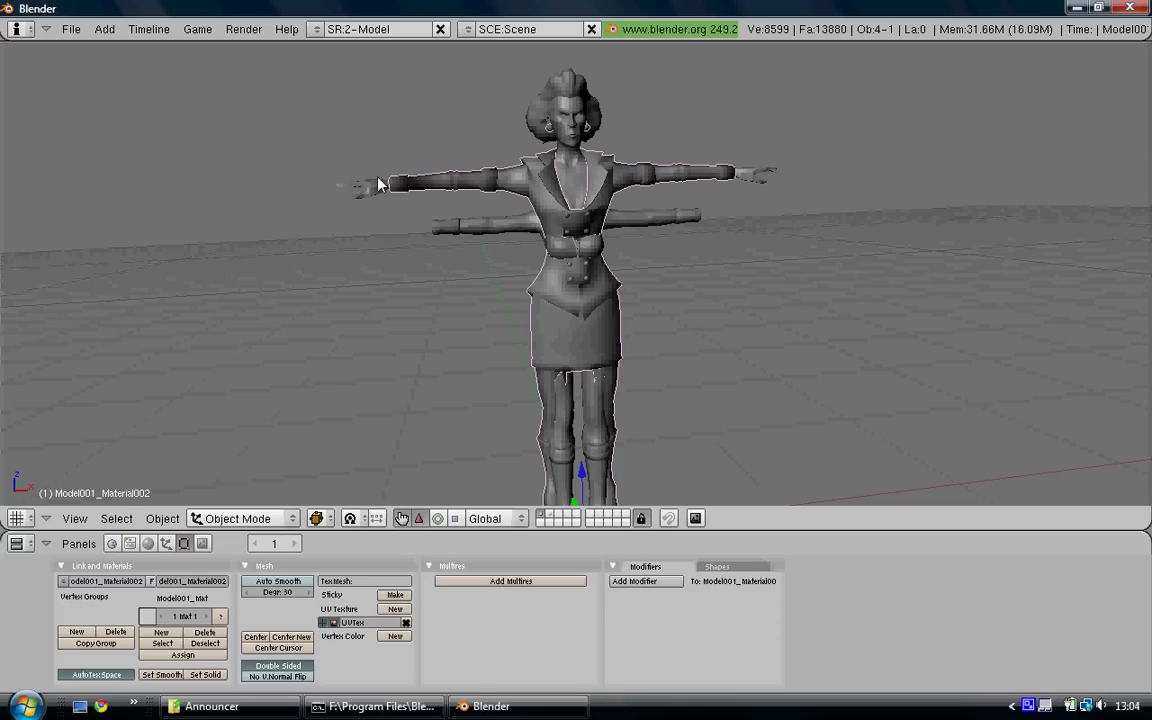
right_click(587, 163, "shift")
right_click(576, 159, "shift")
scroll(600, 220, "down", 2, "shift")
scroll(680, 265, "down", 2)
middle_click_drag(915, 350, 818, 298)
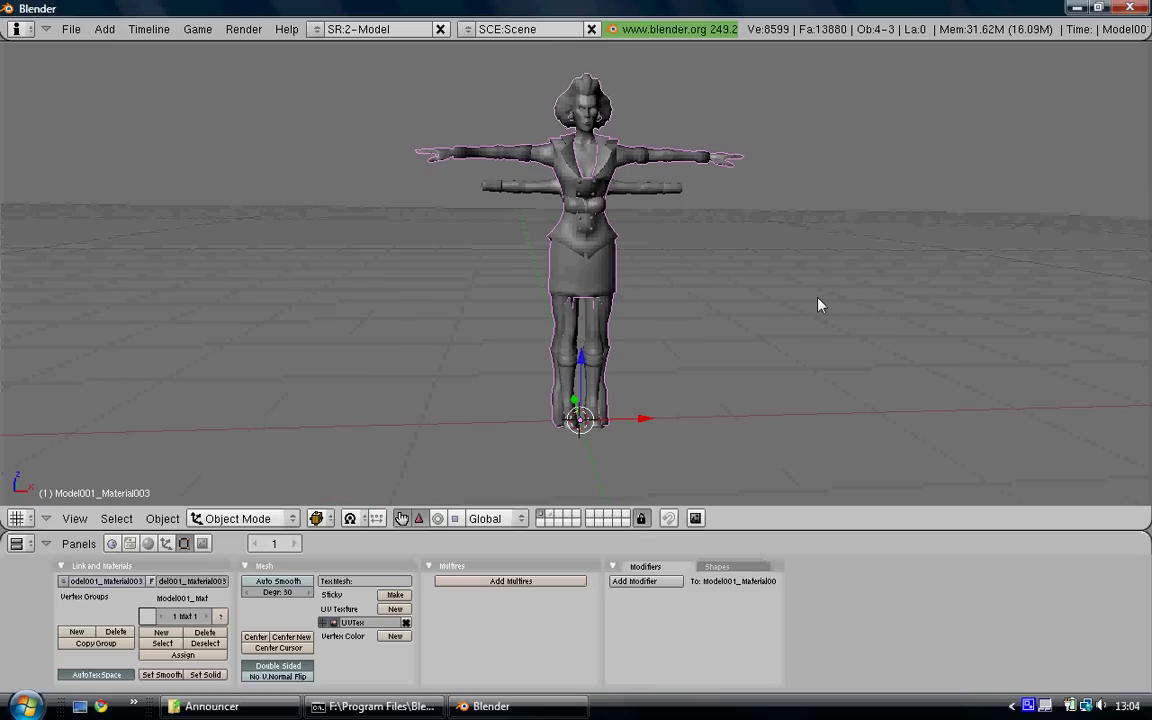
key("s")
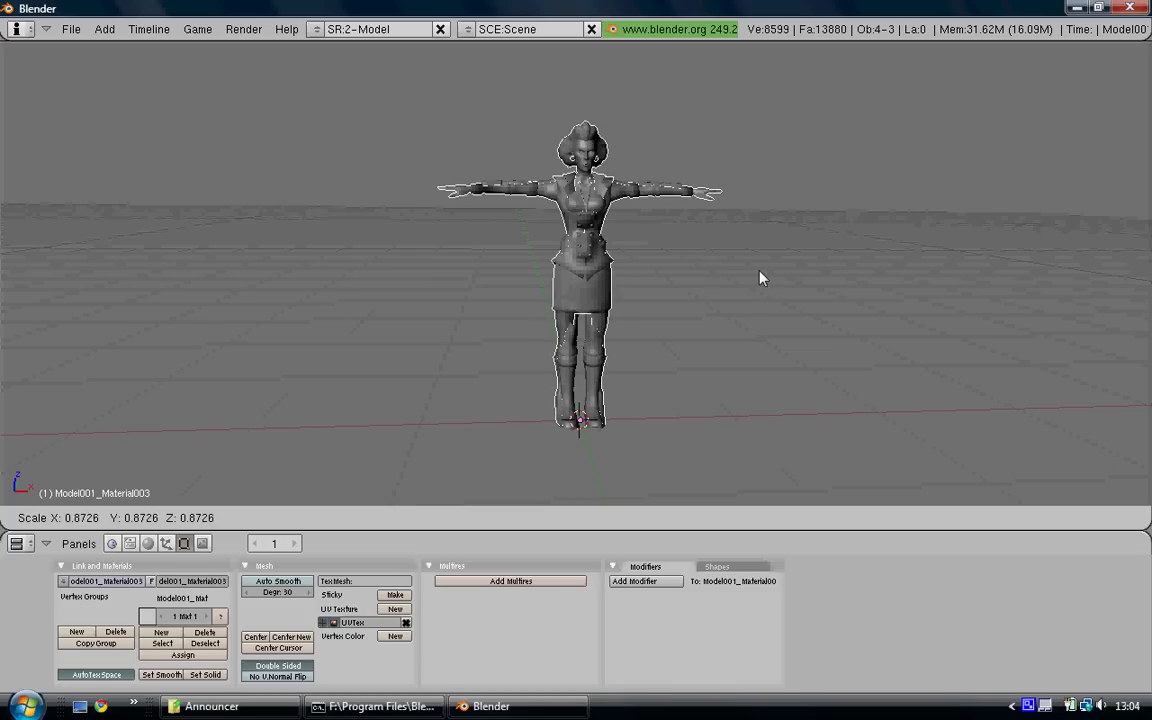
left_click(761, 277)
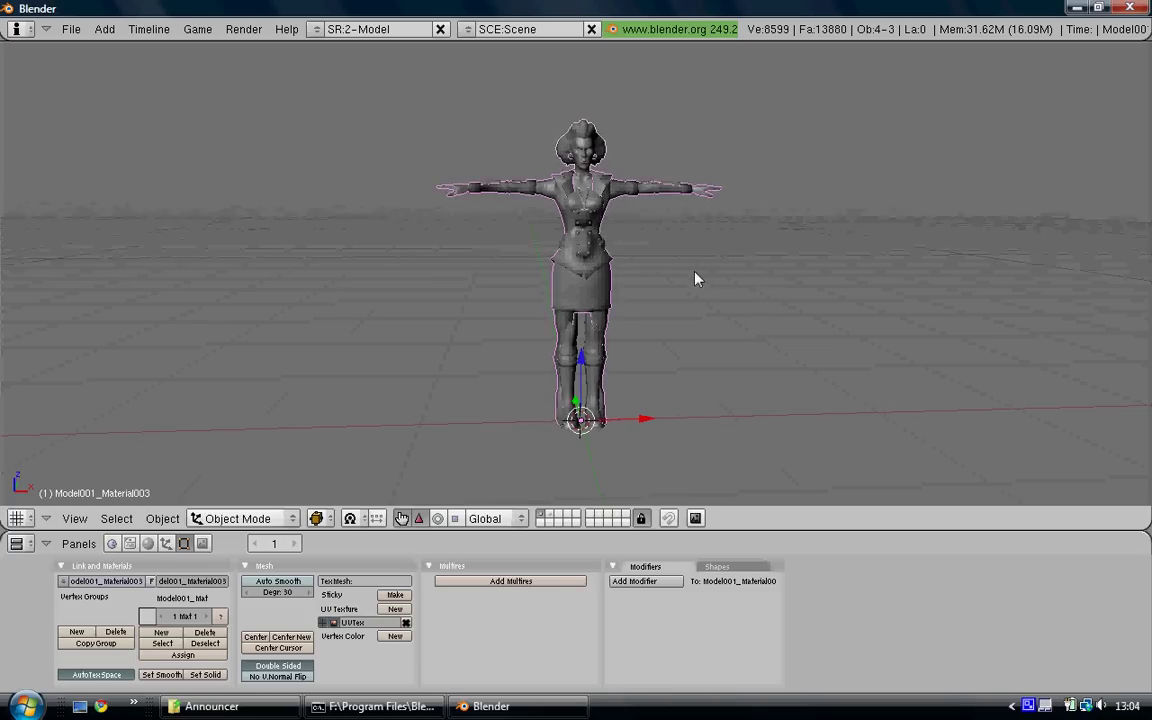
Step: Open Lara's joined body mesh in Edit Mode from the front view and deselect all its vertices
scroll(697, 279, "up", 4)
right_click(536, 248)
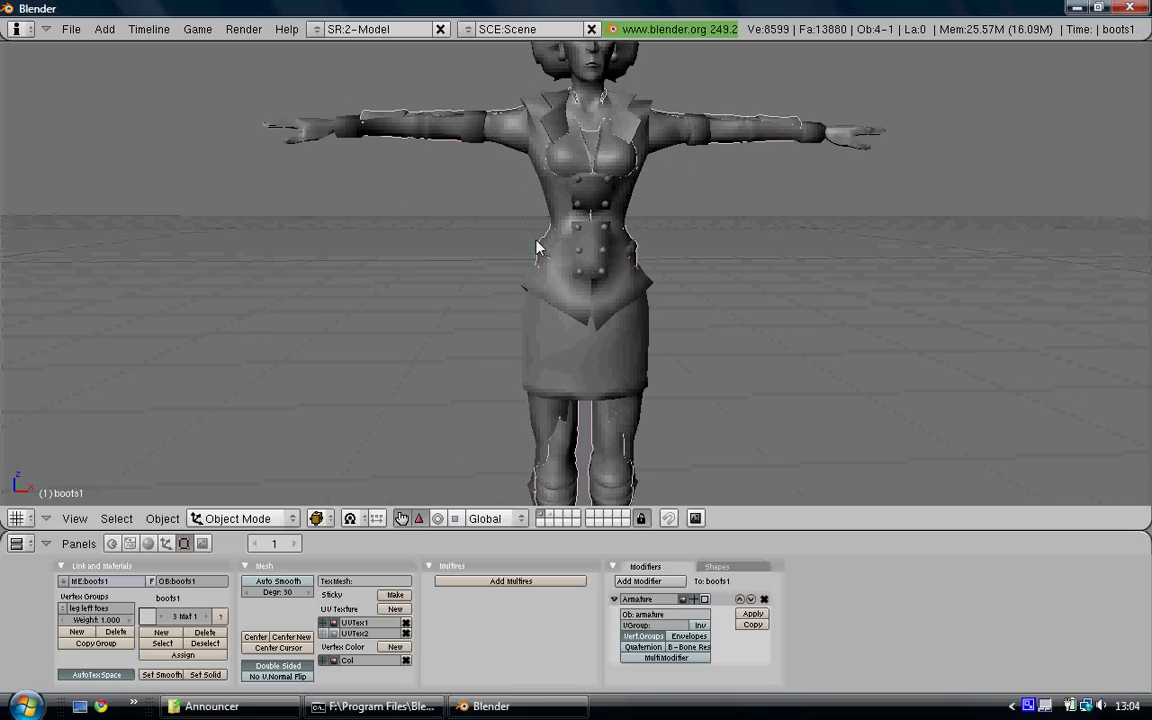
scroll(506, 226, "down", 3)
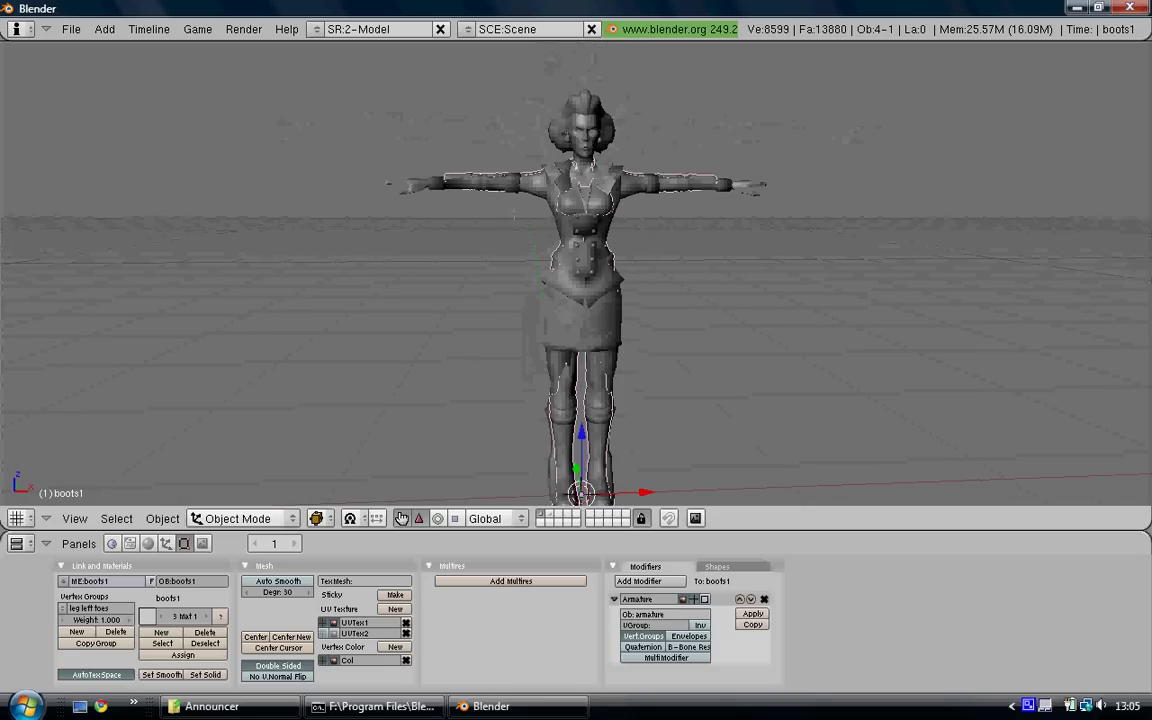
key("Tab")
key("KP_1")
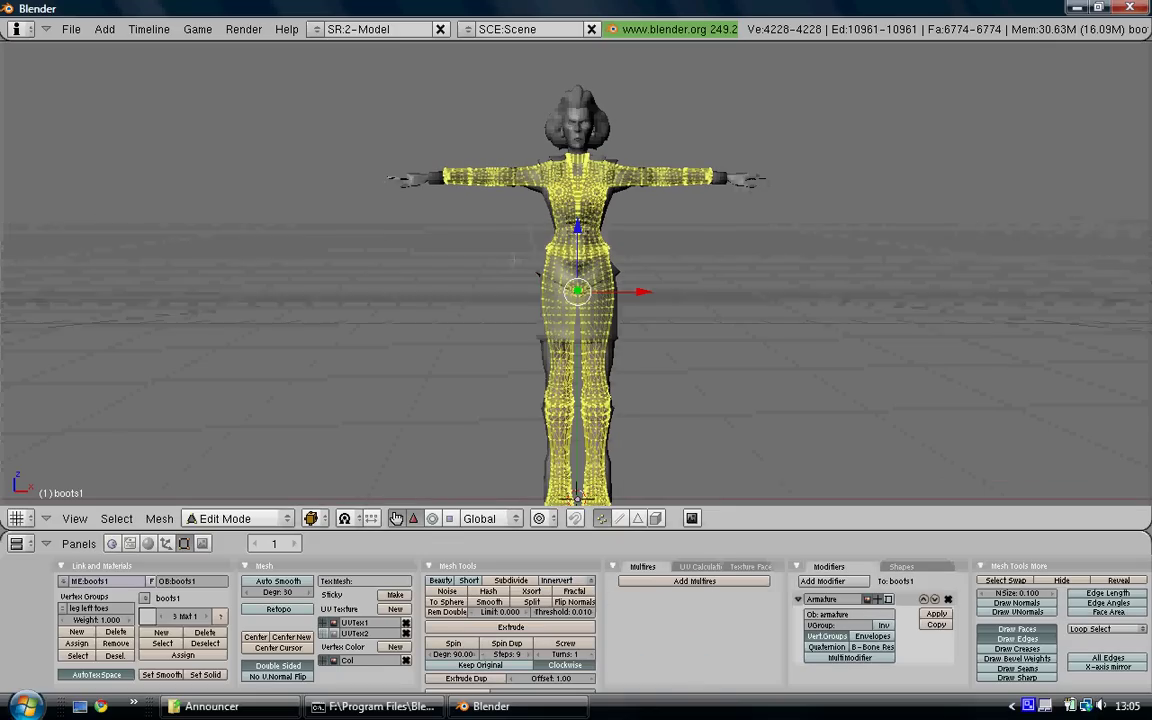
key("a")
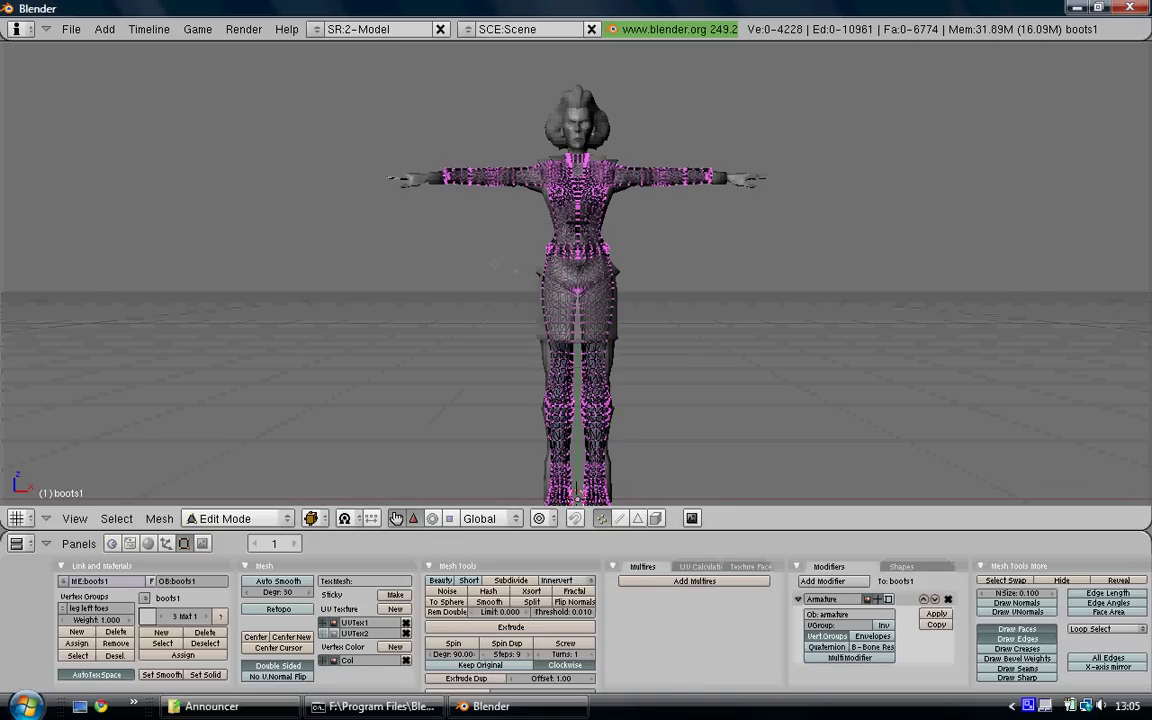
Step: Turn on proportional editing for Lara's body mesh, working close to her right sleeve
middle_click_drag(495, 264, 763, 369, "shift")
scroll(535, 311, "up", 3)
scroll(535, 311, "up", 2)
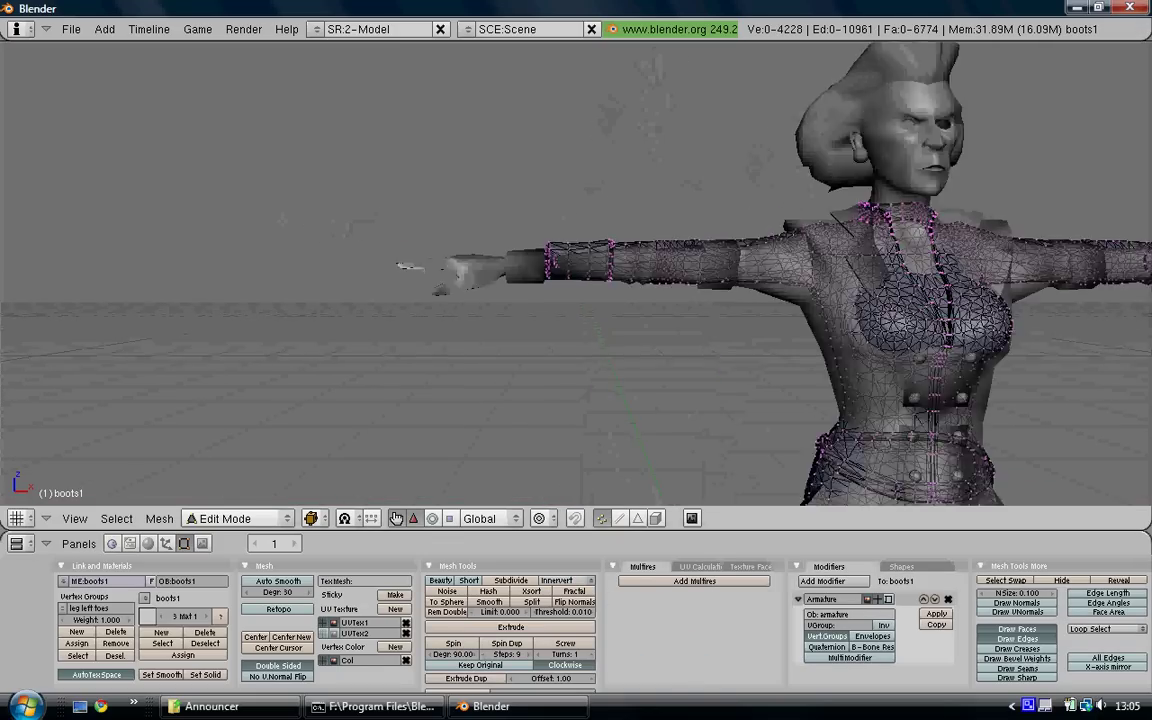
scroll(420, 270, "up", 3)
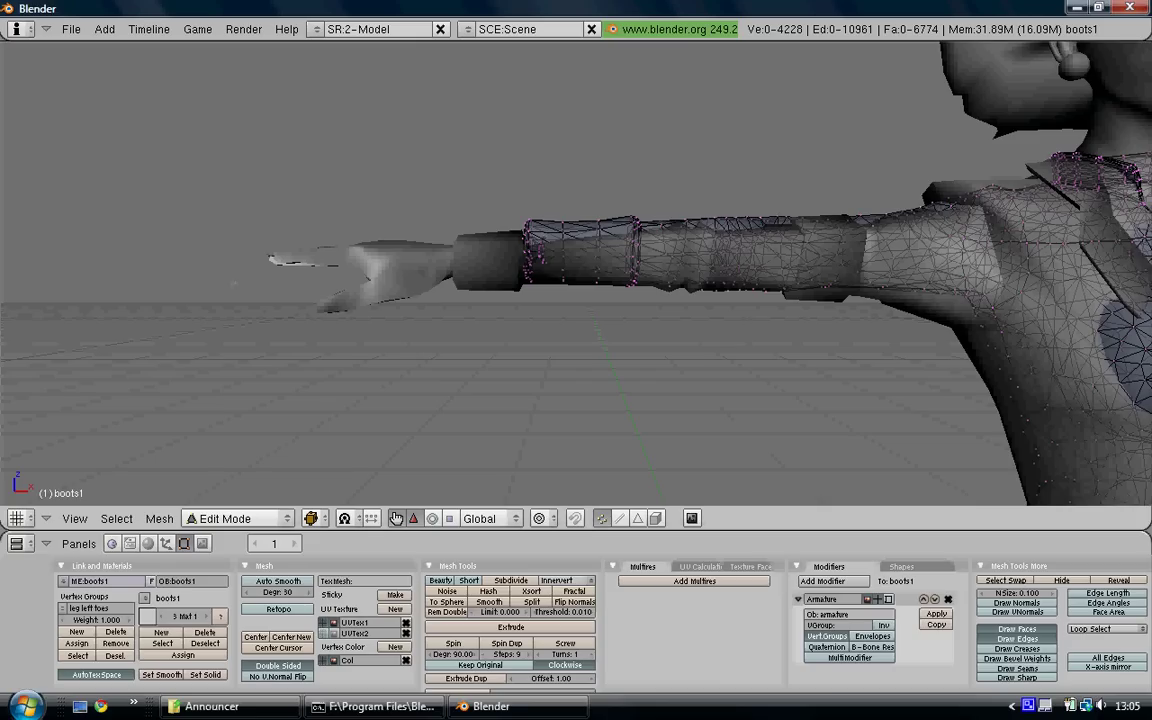
key("o")
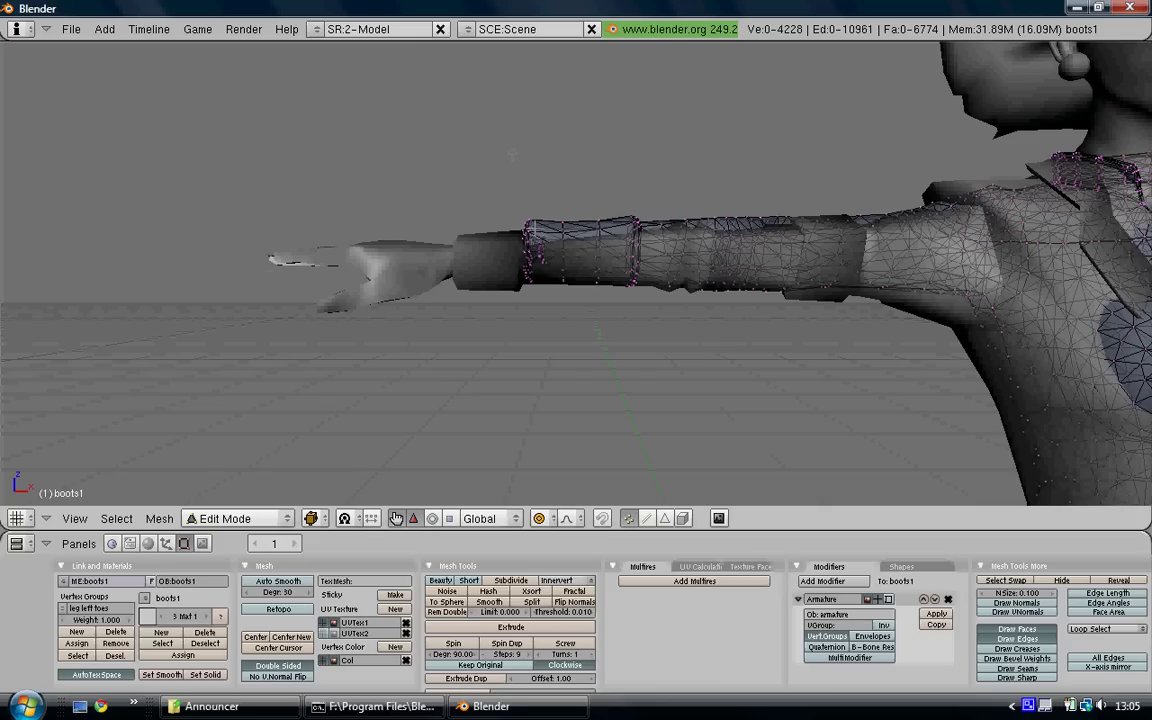
Step: Select the cuff vertices of Lara's right sleeve and move them with smooth falloff out to the Announcer's right wrist, finishing with everything deselected
right_click(545, 304, "alt")
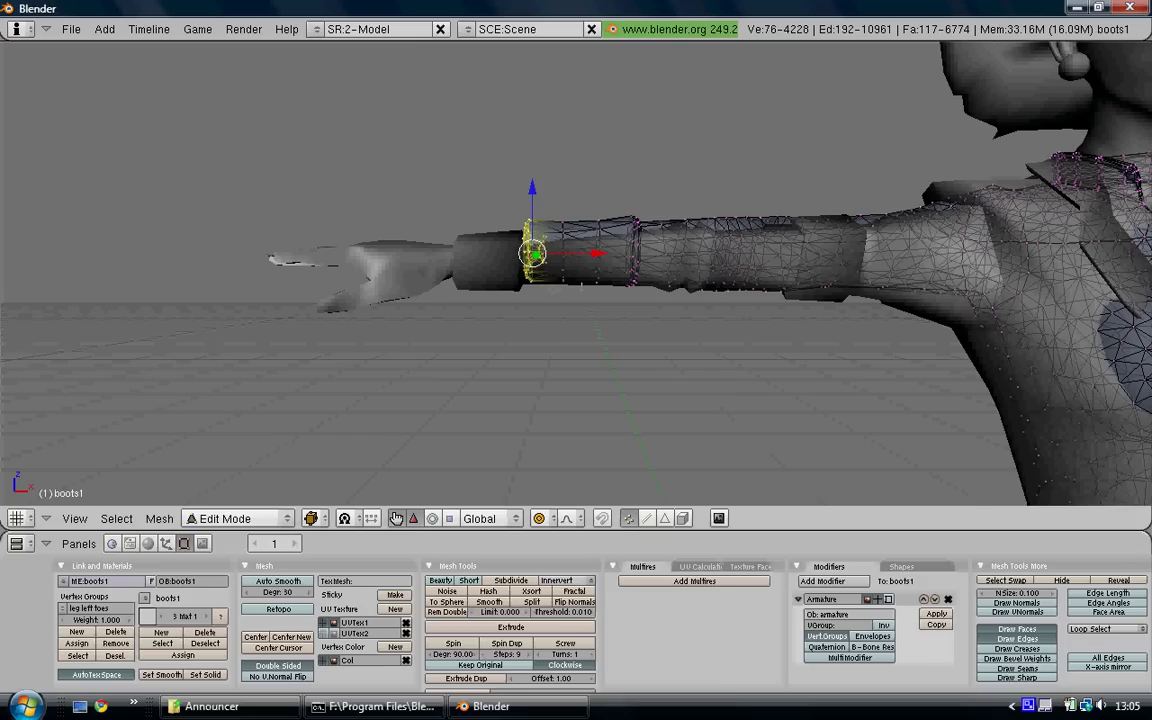
key("g")
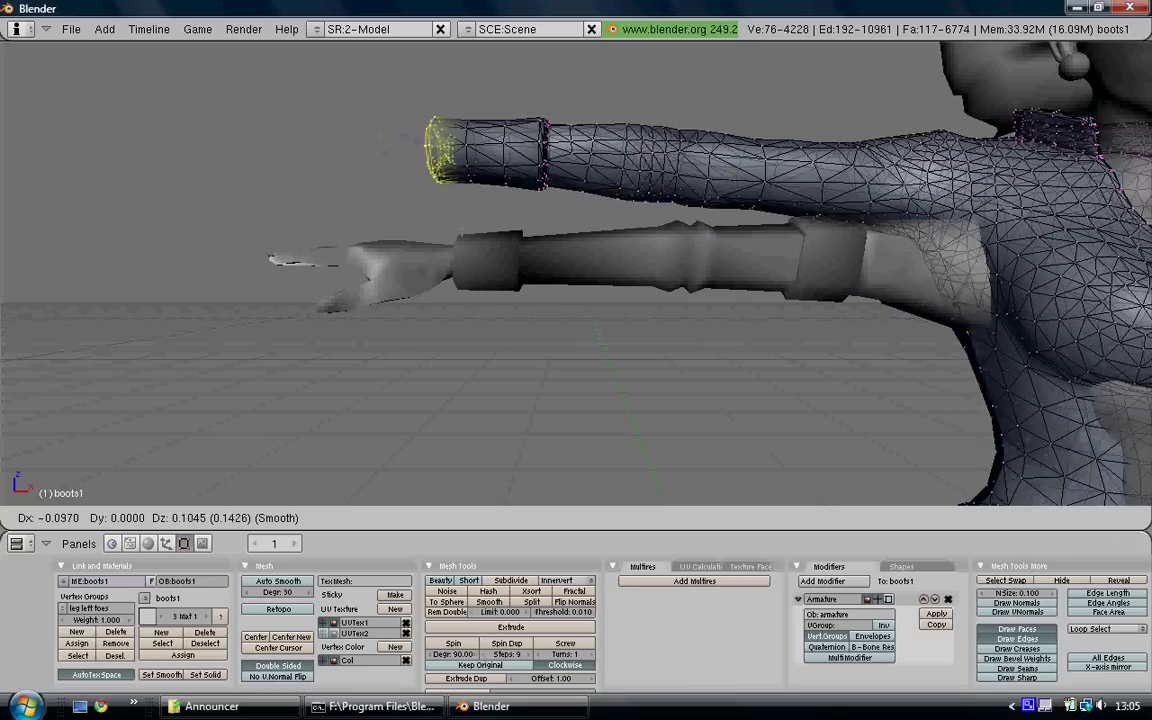
scroll(407, 276, "up", 4)
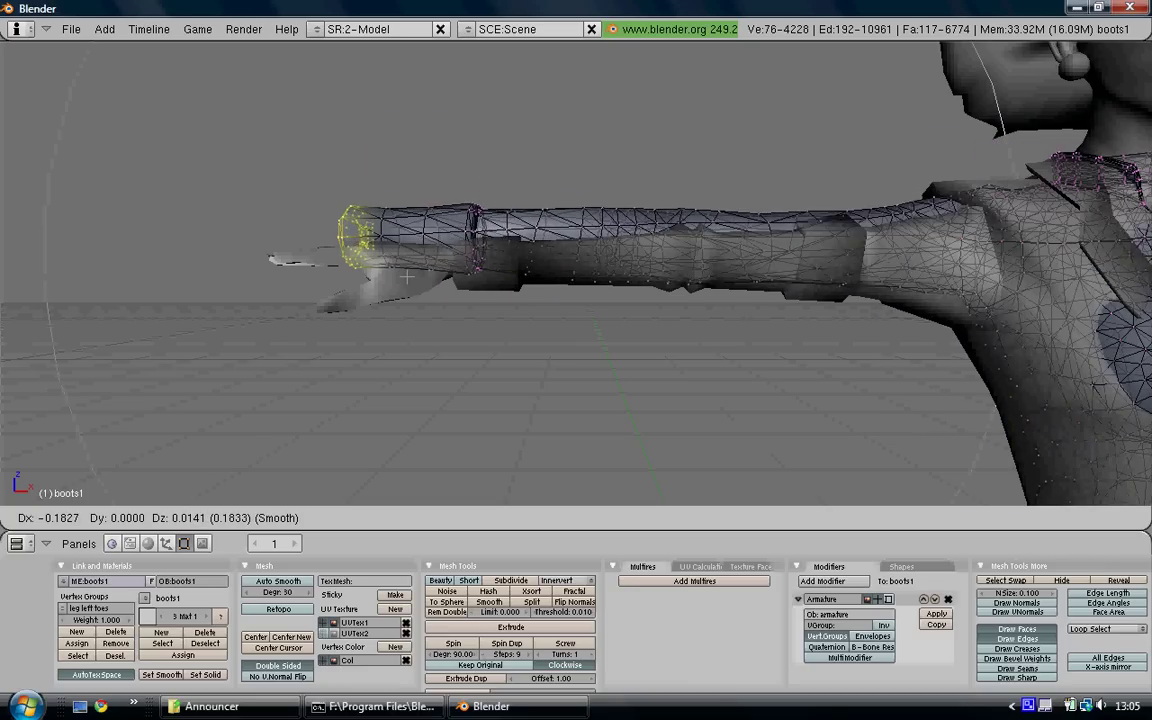
scroll(407, 276, "up", 6)
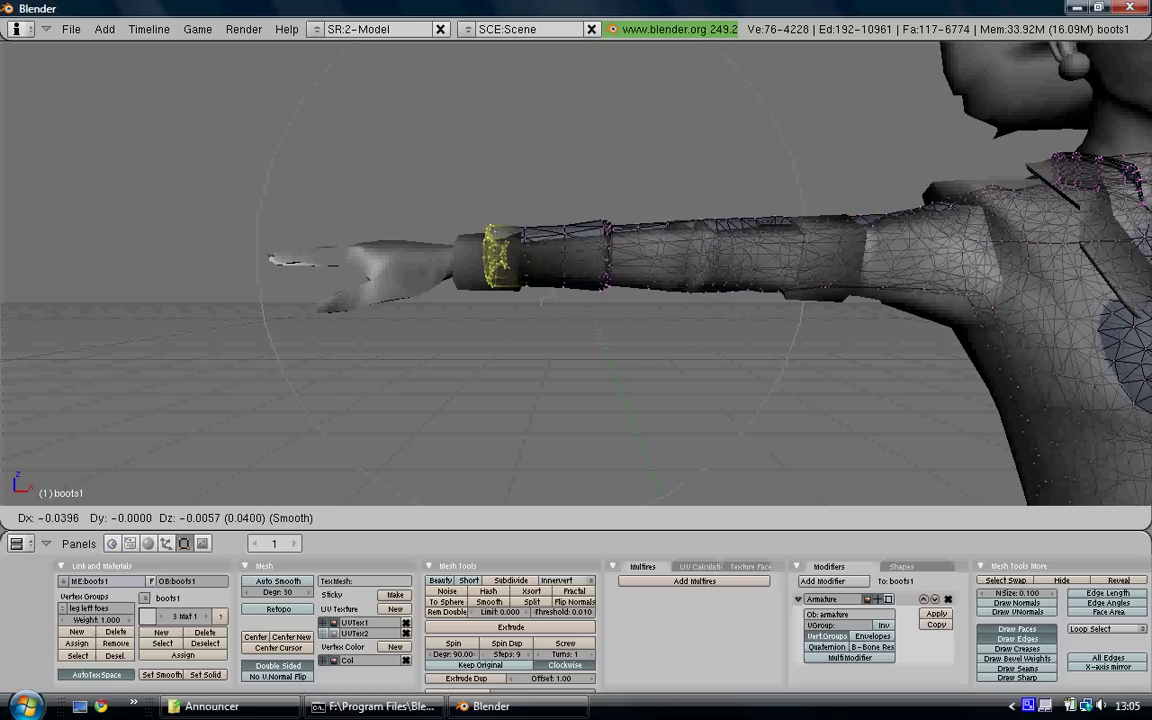
key("x")
left_click(507, 313)
key("g")
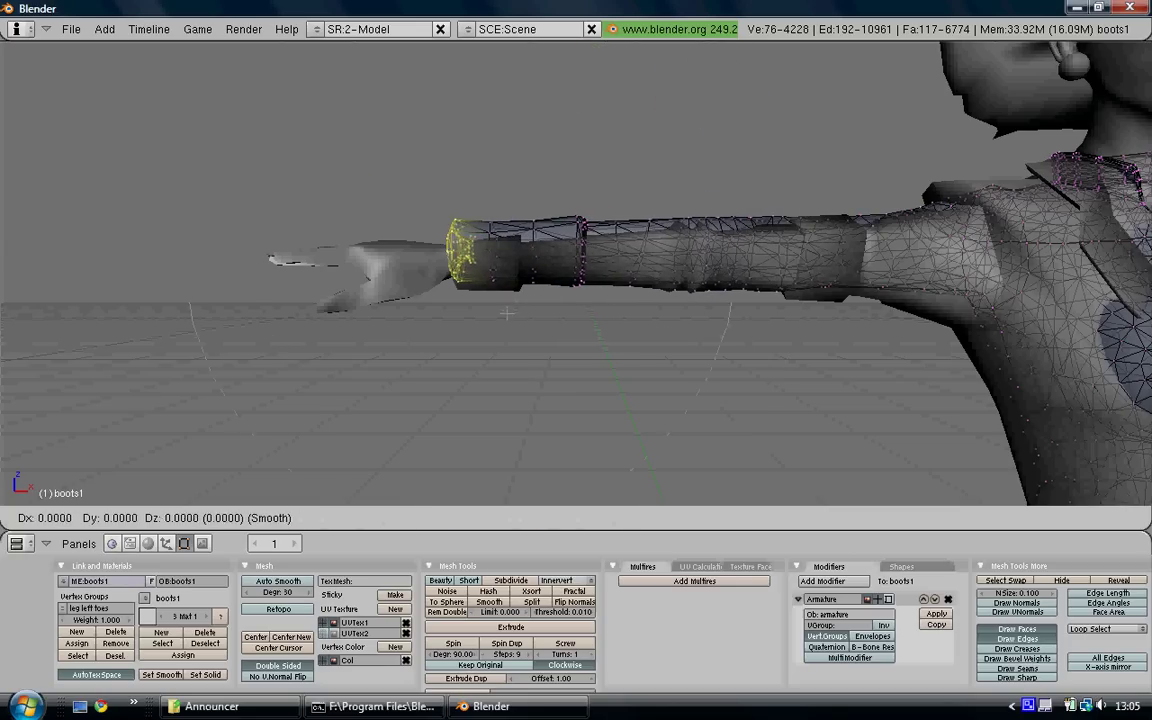
left_click(506, 324)
key("a")
Step: Select the cuff vertices of Lara's left sleeve, move them out to the Announcer's left wrist and lower them about 0.0075 along Z
middle_click_drag(330, 336, 652, 227, "shift")
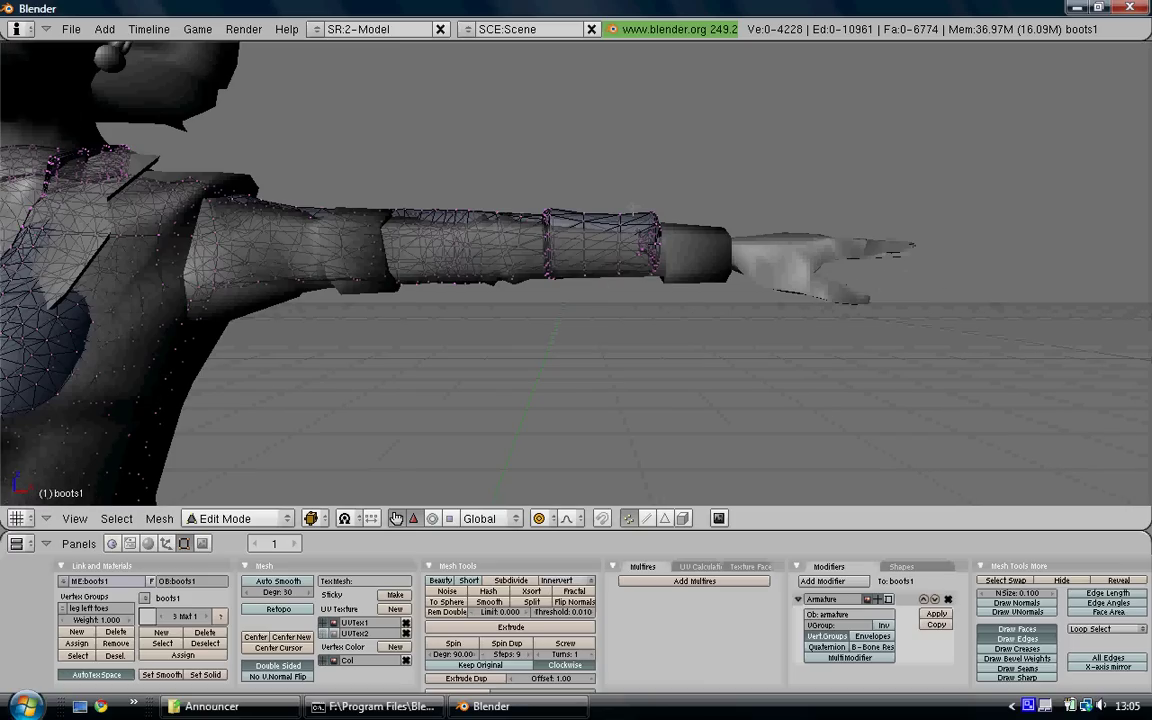
right_click(660, 245, "alt")
key("g")
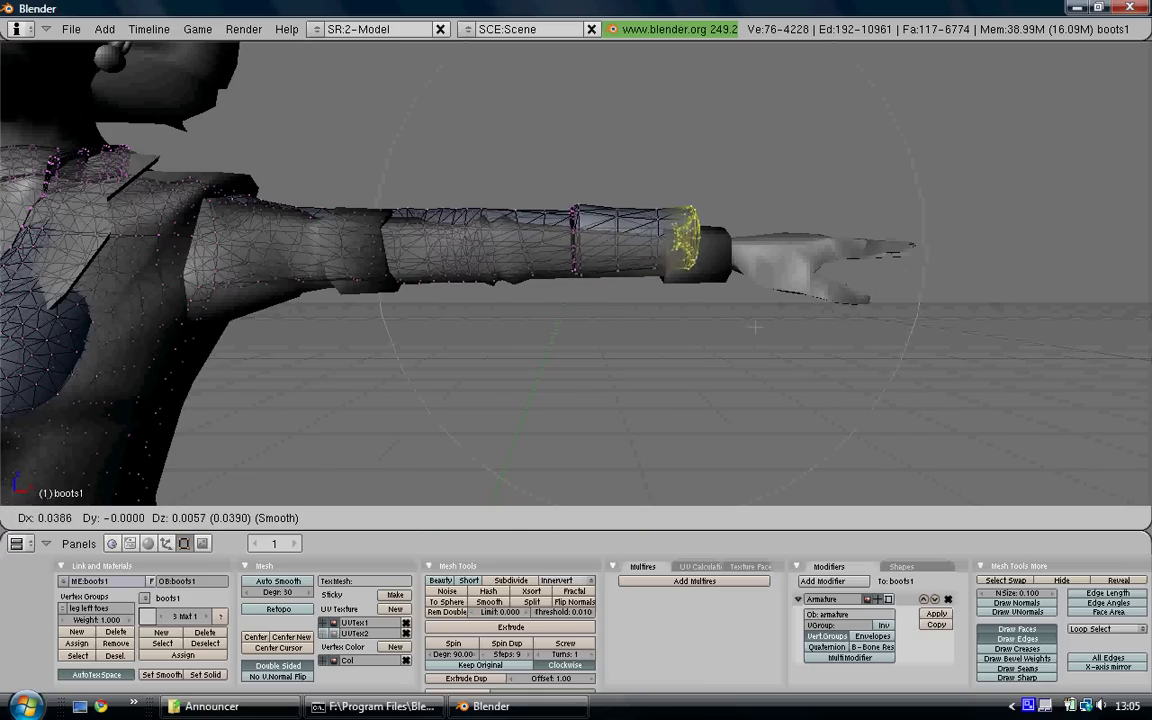
key("x")
left_click(777, 330)
key("g")
key("z")
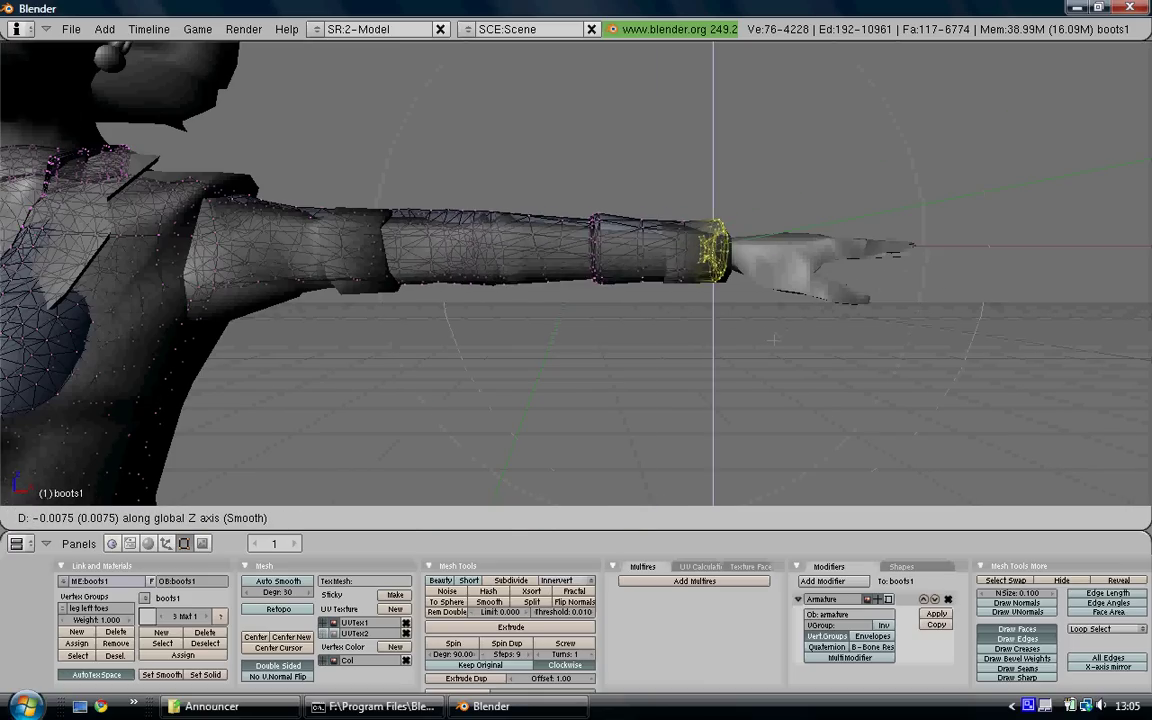
left_click(774, 340)
Step: Add Lara's linked belt vertices to the selection and move it down about 0.07 along Z with smooth falloff to match the Announcer's waist
scroll(514, 326, "down", 2)
middle_click_drag(514, 326, 837, 26, "shift")
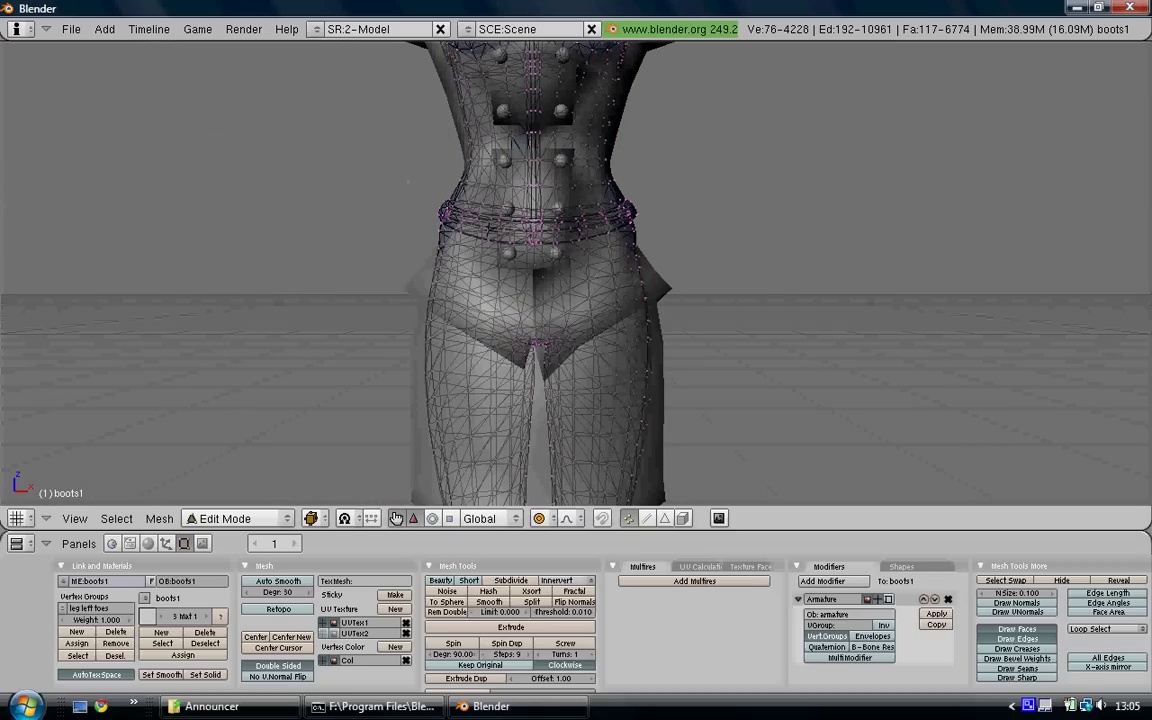
key("l")
middle_click_drag(668, 256, 658, 190, "shift")
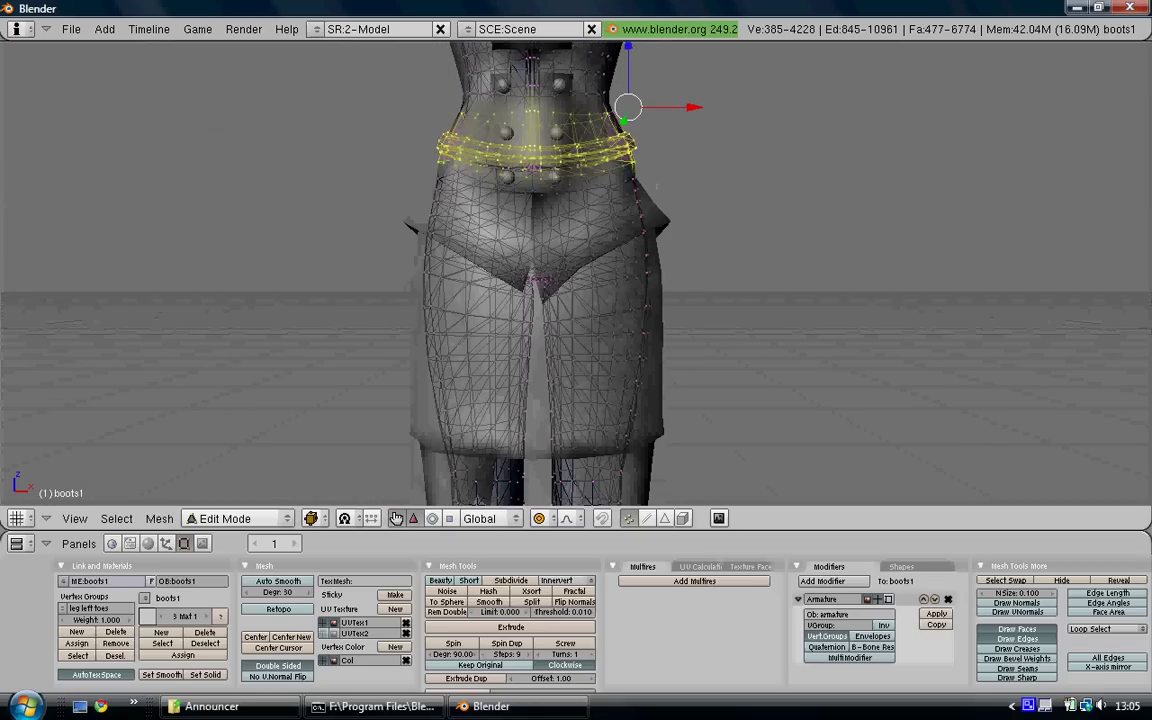
key("g")
key("z")
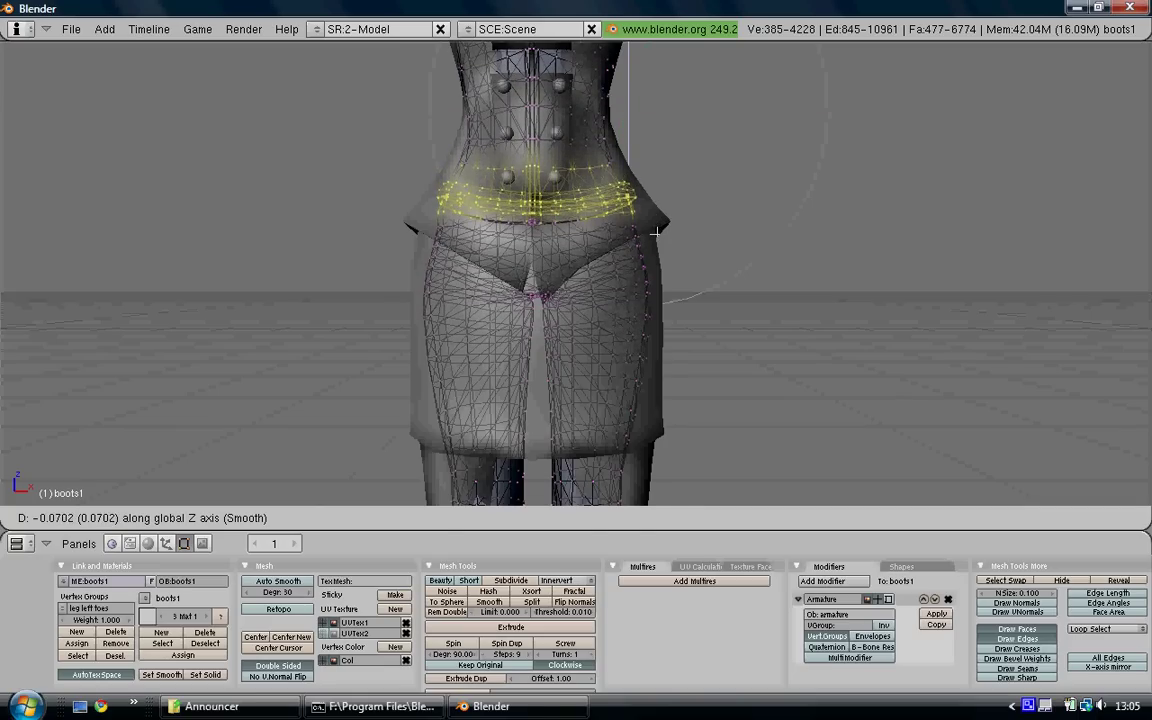
left_click(657, 229)
Step: In side view, add the boot heel's linked vertices and raise the selection about 0.09 along Z to match the Announcer's high heel, then deselect all
scroll(657, 229, "down", 5)
middle_click_drag(650, 310, 640, 40, "shift")
middle_click_drag(639, 264, 477, 316)
scroll(518, 316, "up", 2)
key("KP_3")
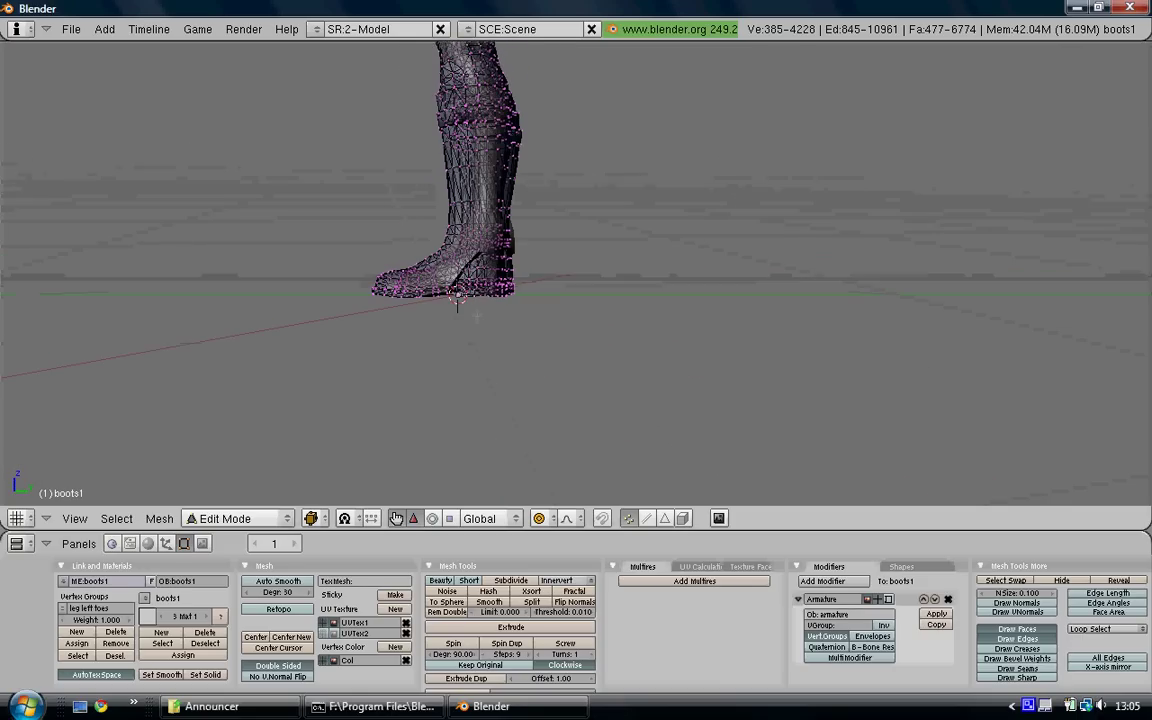
key("KP_3")
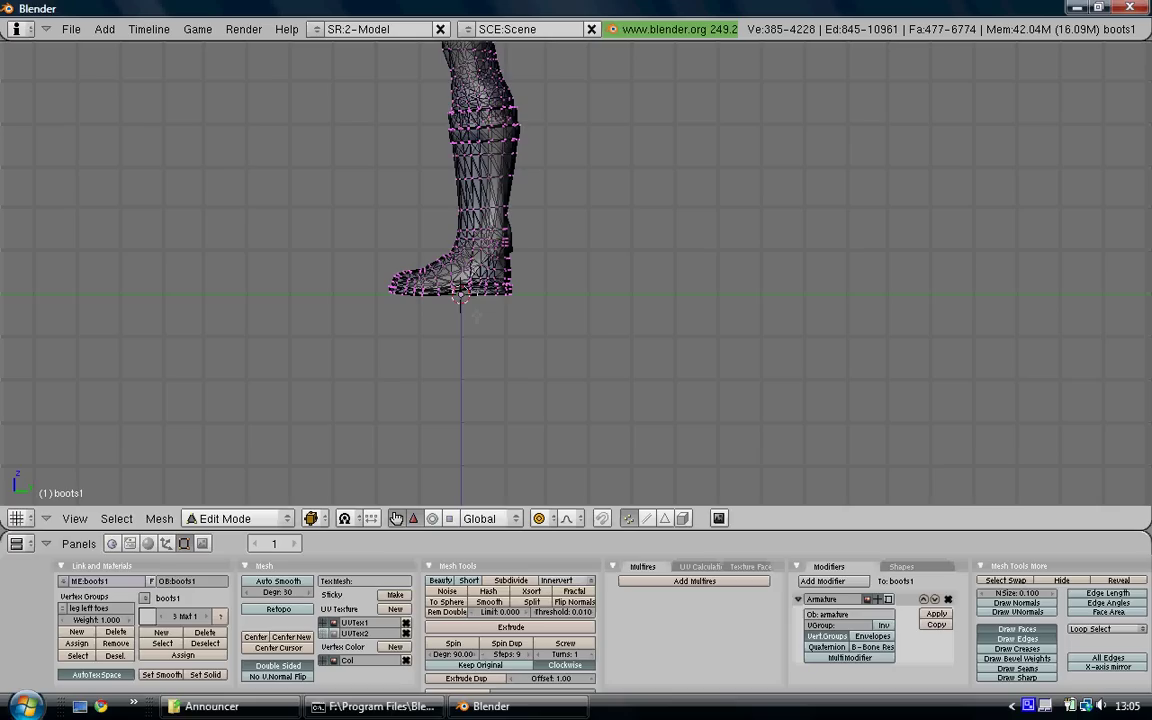
scroll(476, 315, "up", 5)
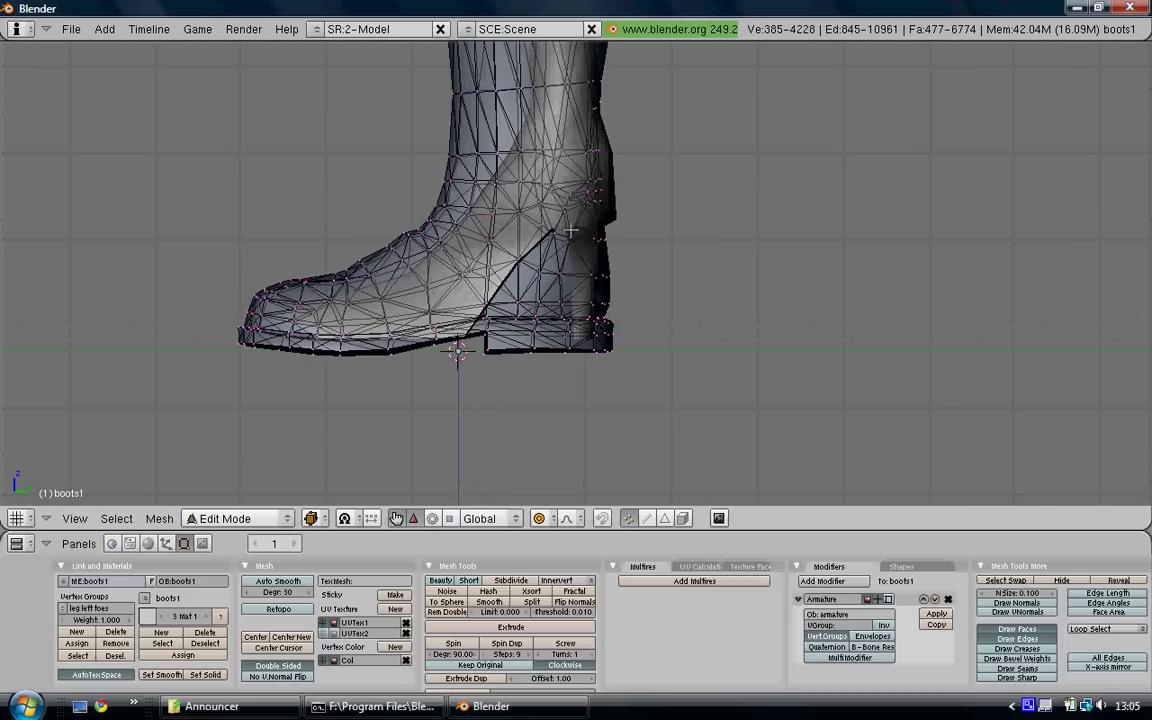
key("l")
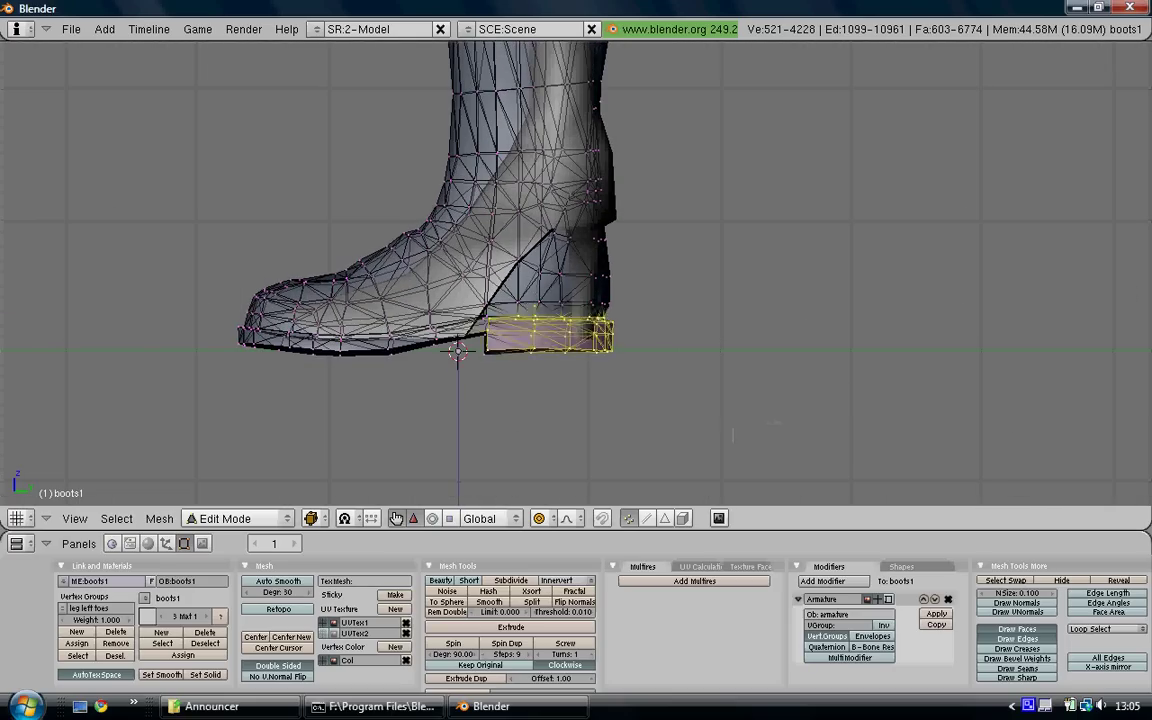
middle_click_drag(534, 313, 543, 383, "shift")
key("g")
key("z")
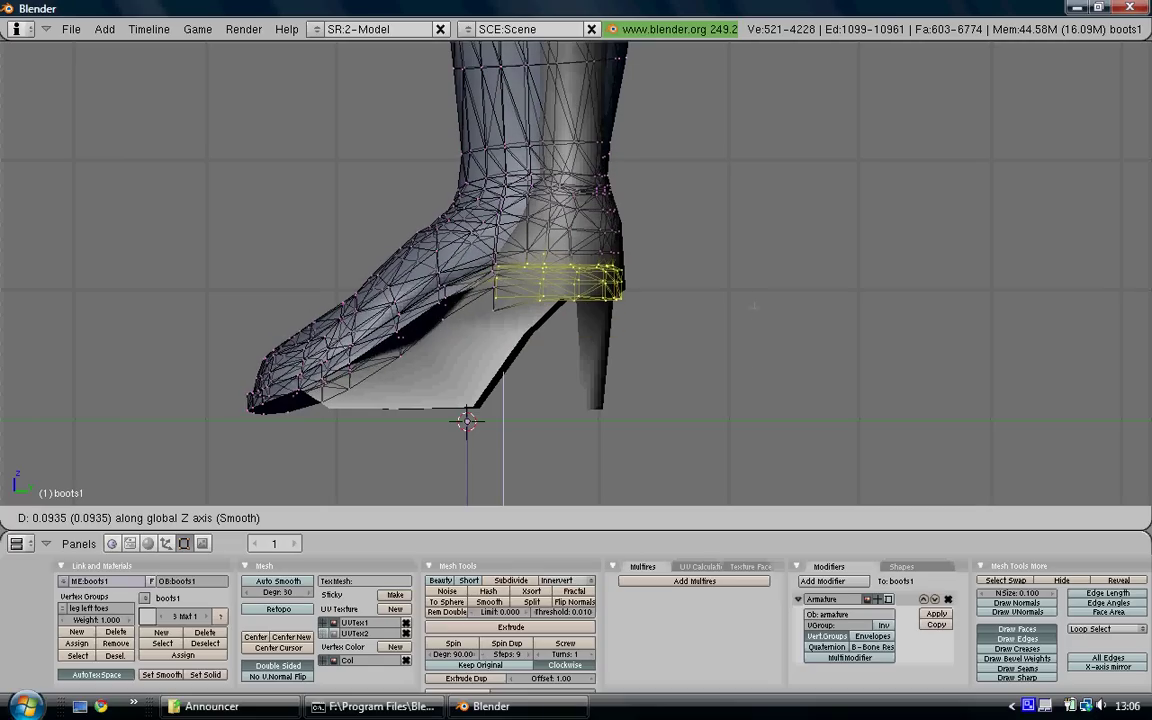
key("Escape")
key("a")
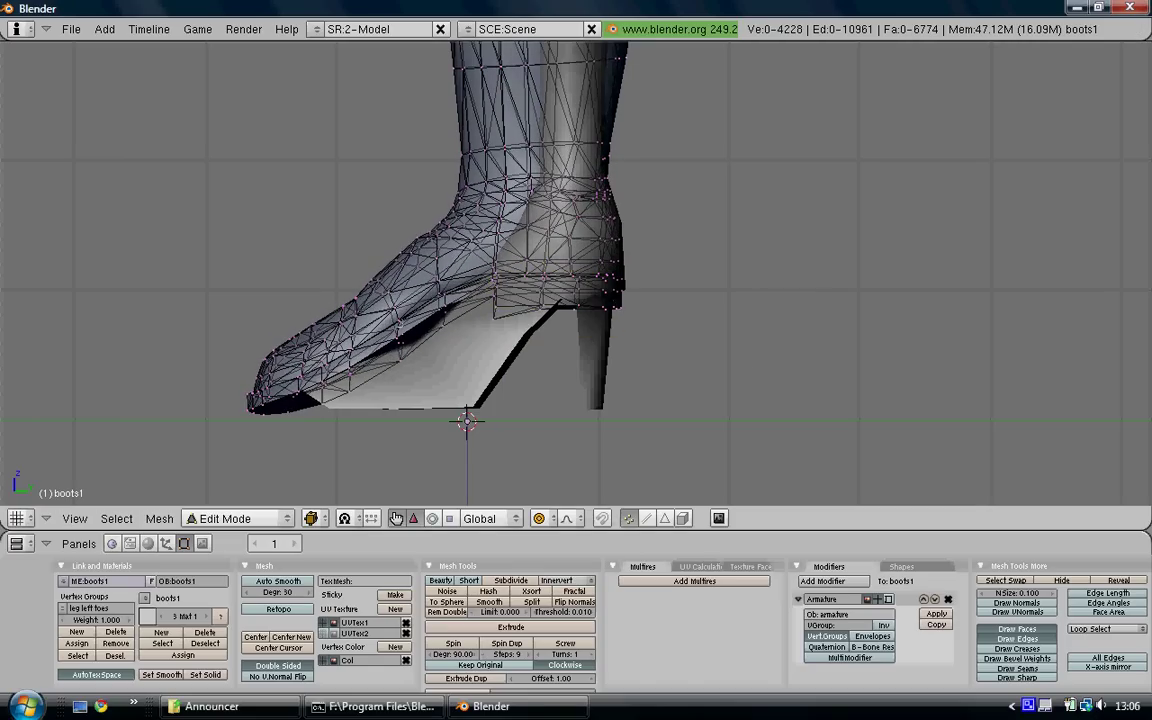
Step: Leave Edit Mode and select the Announcer's outfit mesh together with Lara's joined body, keeping Lara's body as the active object
middle_click_drag(422, 303, 442, 266)
key("Tab")
scroll(444, 261, "down", 7)
middle_click_drag(456, 200, 447, 408, "shift")
middle_click_drag(524, 207, 488, 251)
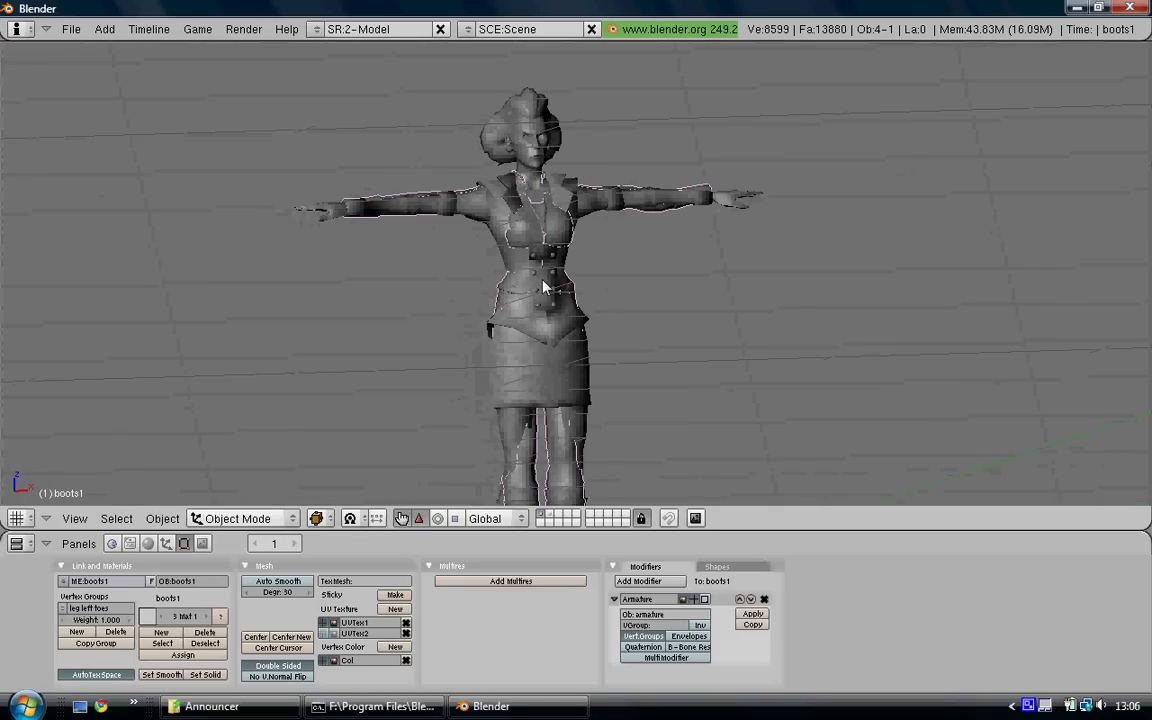
right_click(477, 215)
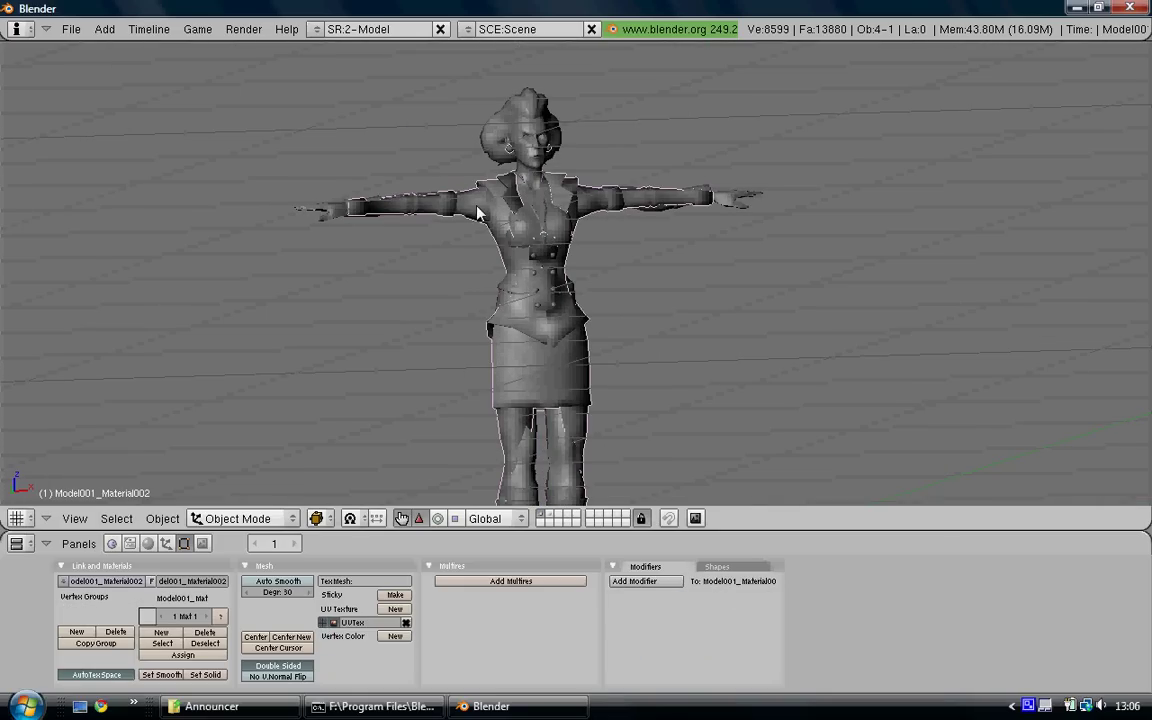
right_click(533, 157)
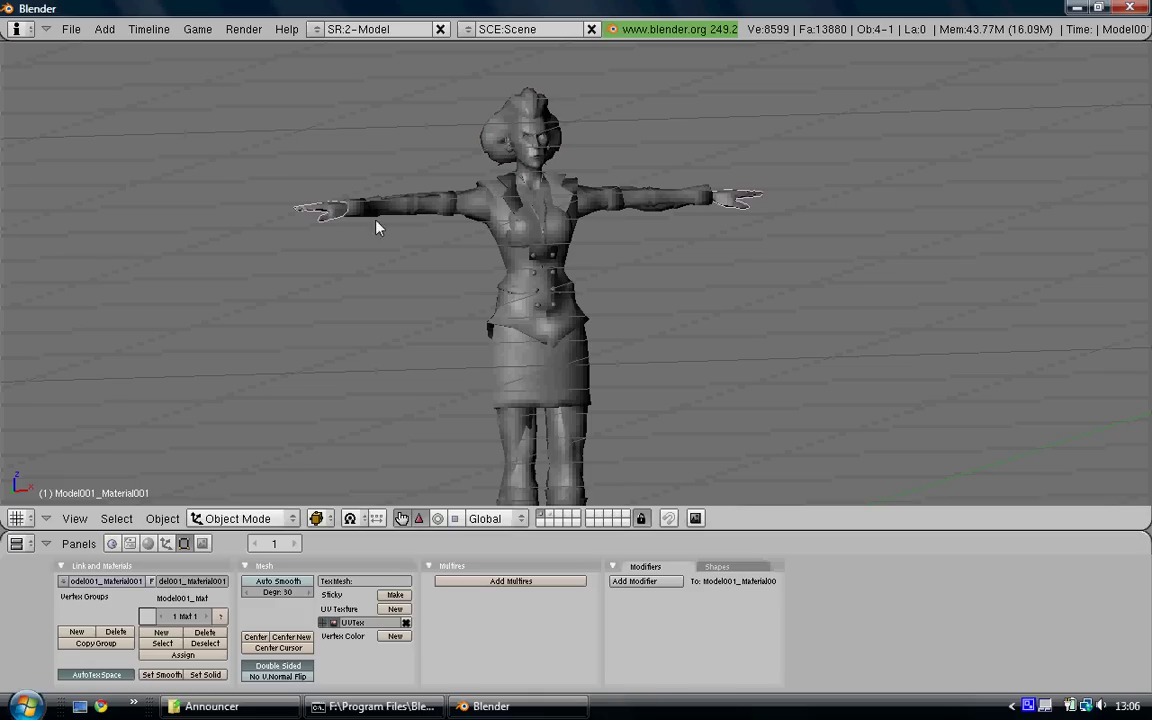
right_click(437, 189)
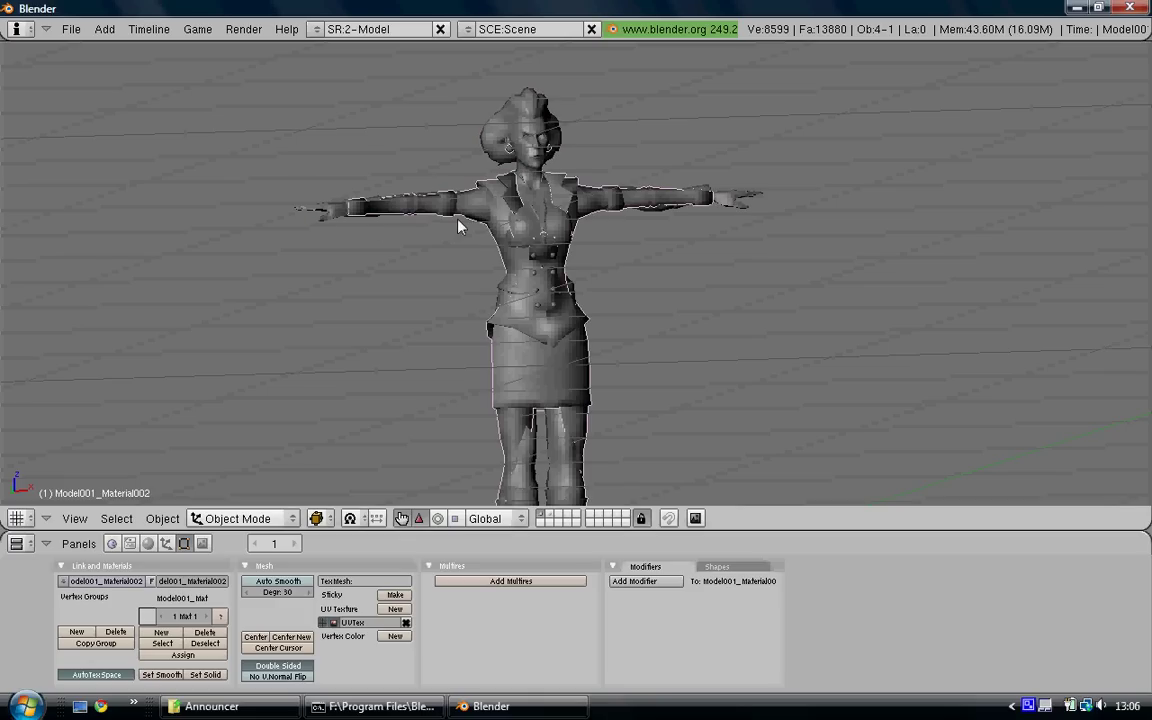
right_click(524, 228, "shift")
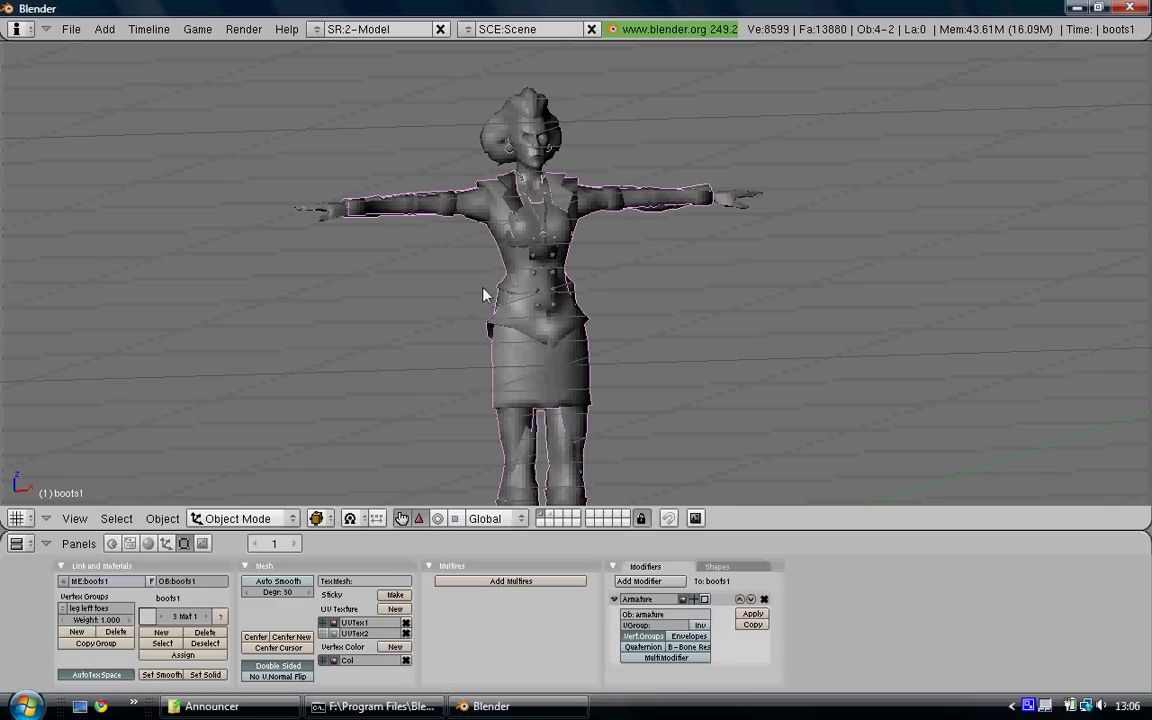
middle_click_drag(538, 309, 542, 278, "shift")
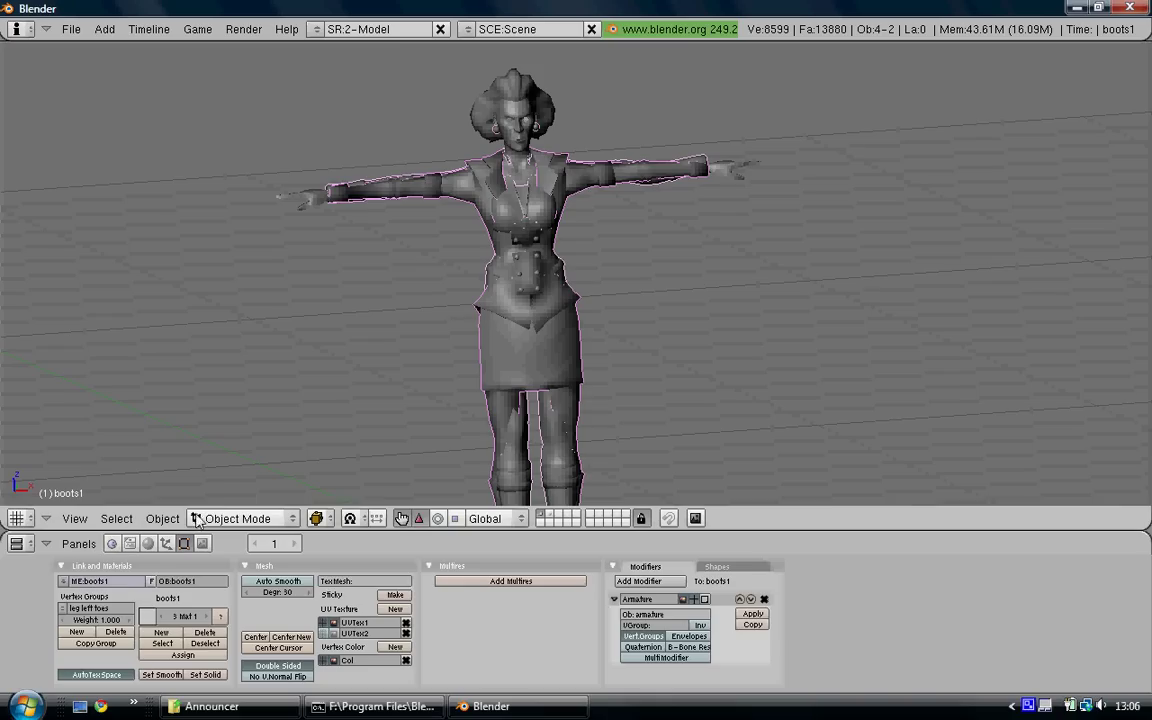
Step: Run the Bone Weight Copy script to transfer Lara's body weights to the Announcer's outfit mesh
left_click(162, 518)
mouse_move(276, 36)
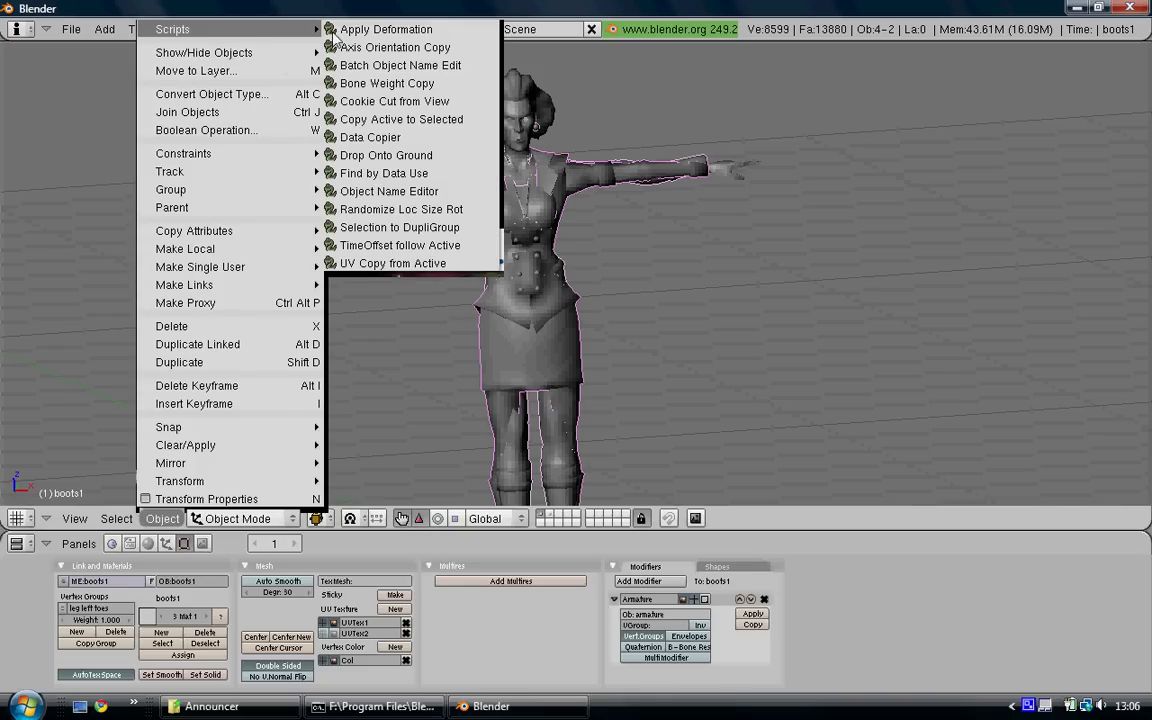
left_click(345, 77)
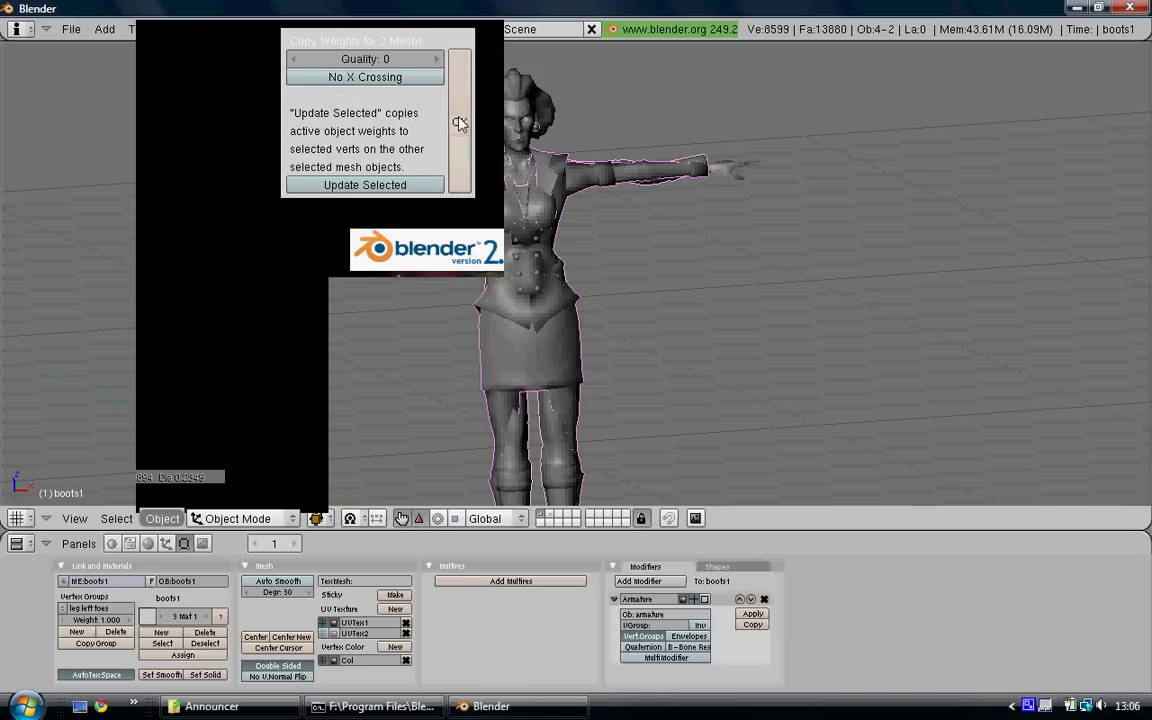